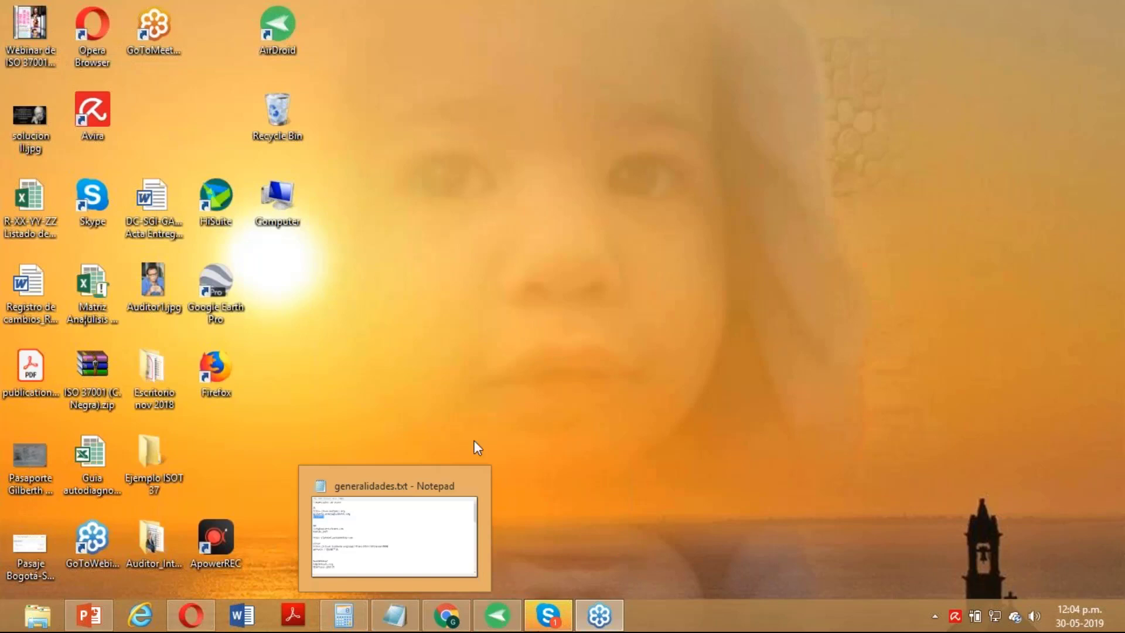
- Bring Chrome back to the ISOTools login page and sign in with the saved administrator account and its password
click(449, 619)
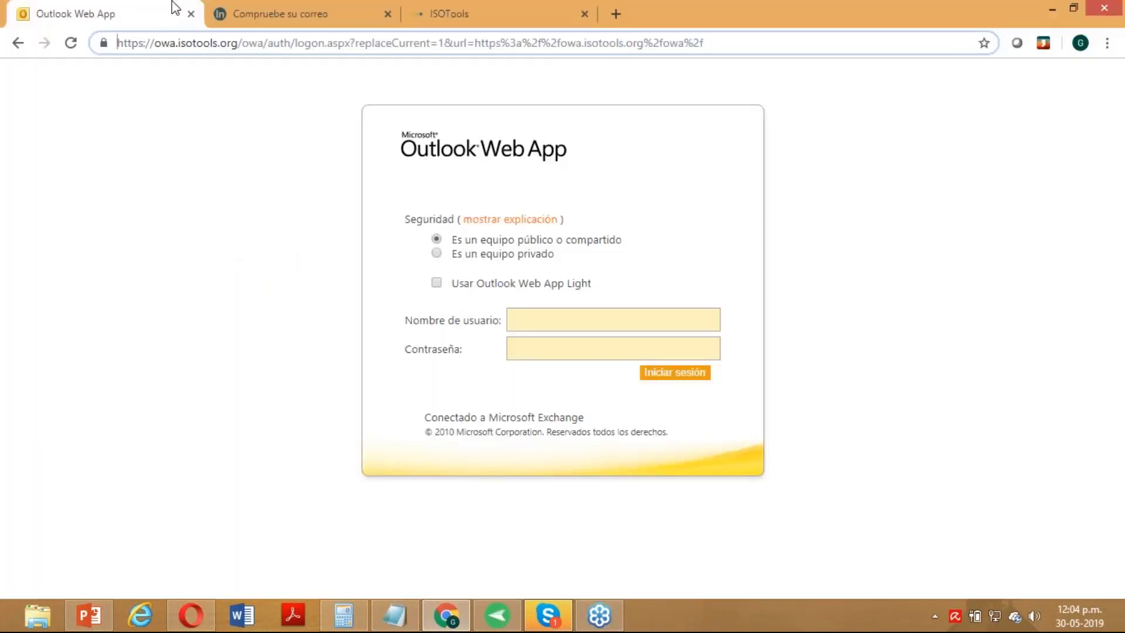
click(369, 7)
click(449, 7)
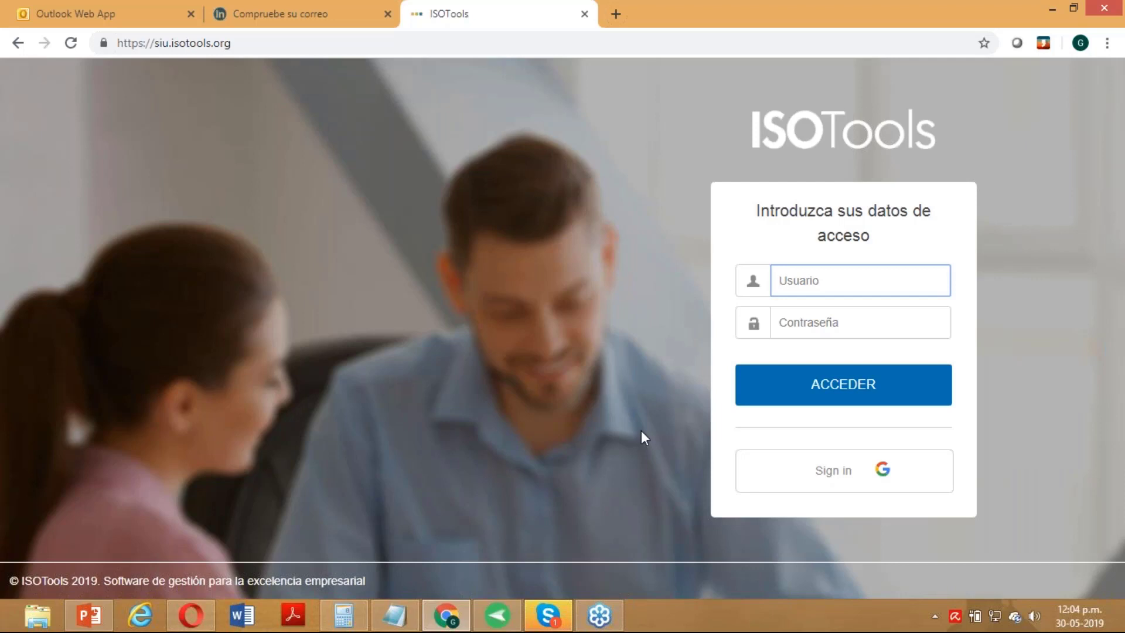
text(admin1189)
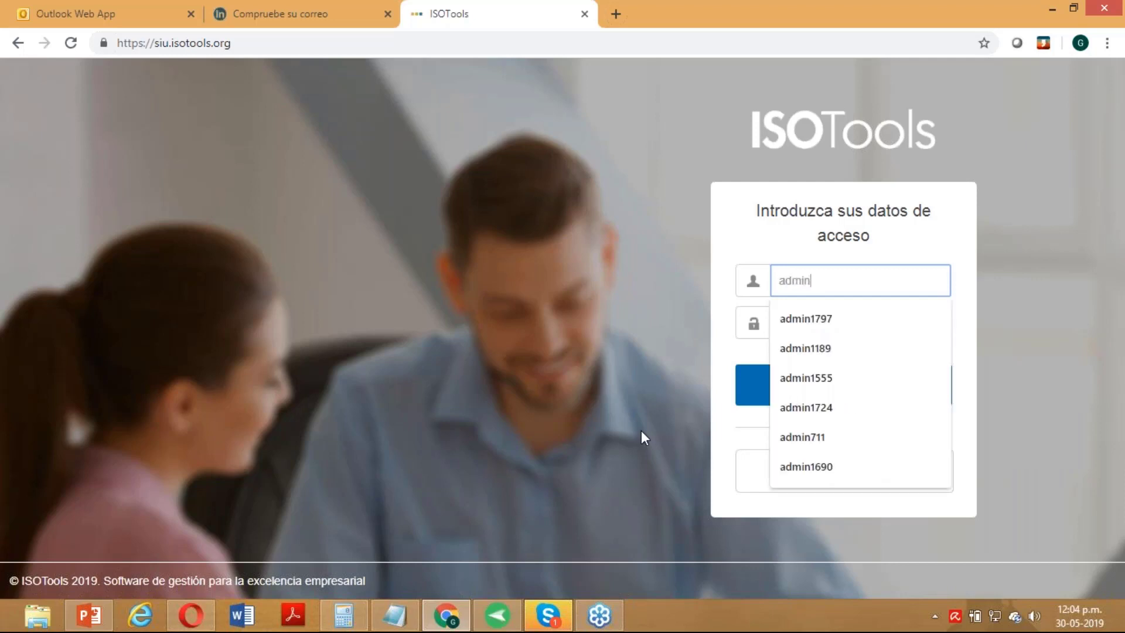
click(834, 349)
click(857, 318)
text(•••)
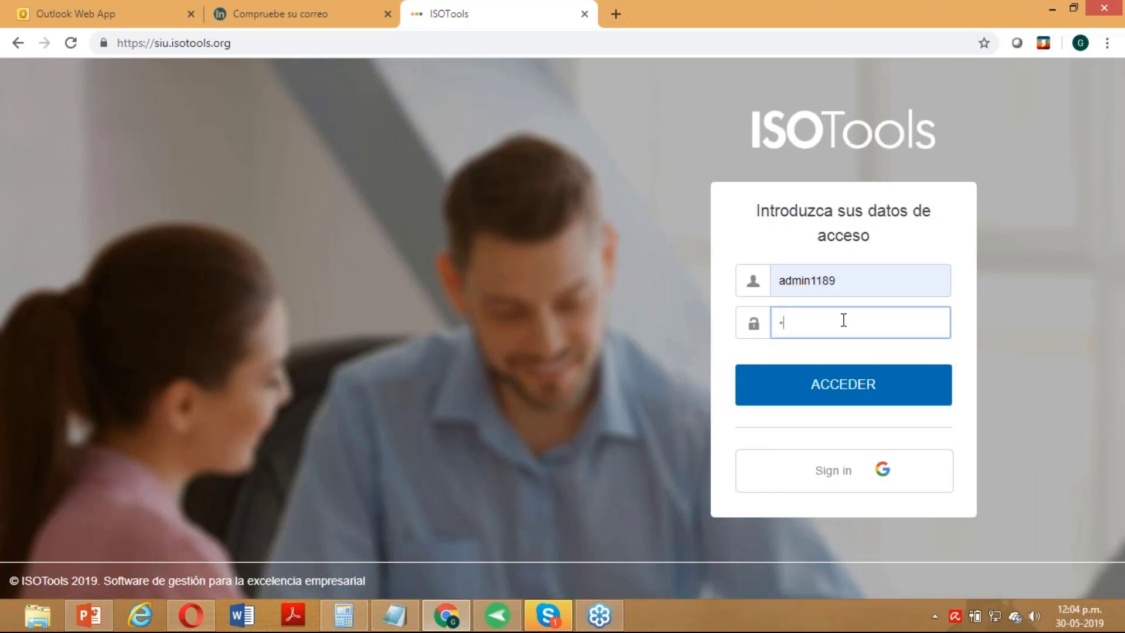
text(••••••)
click(833, 405)
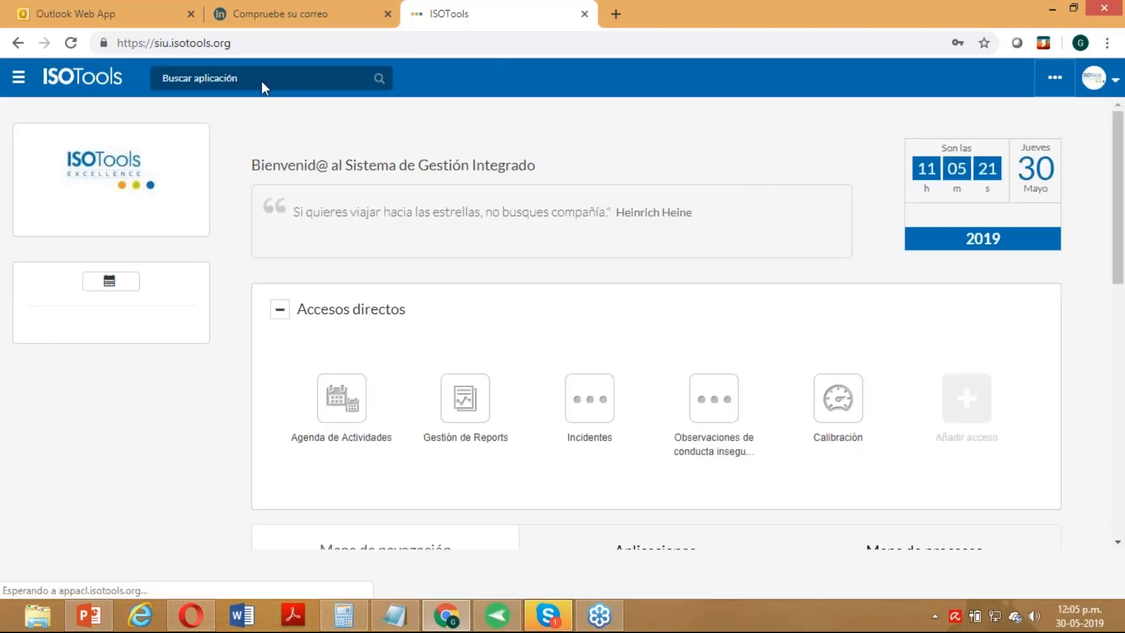
- Find the Incidentes app by searching 'inc', open it, and dismiss the obsolete-programs notification while browsing the records
click(262, 82)
text(inc)
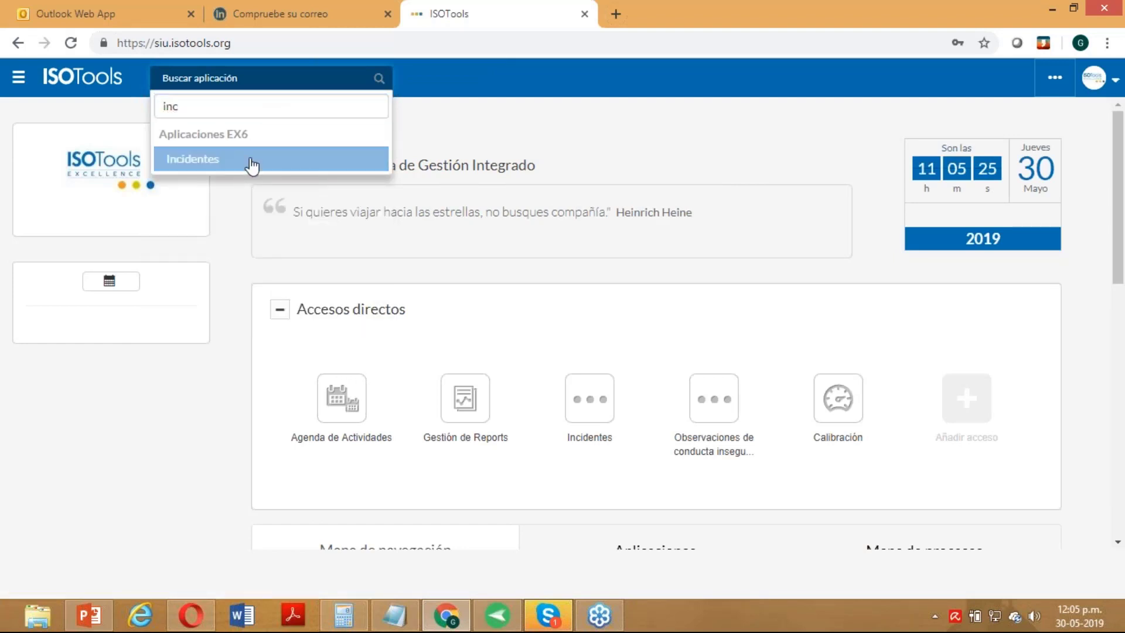
click(249, 160)
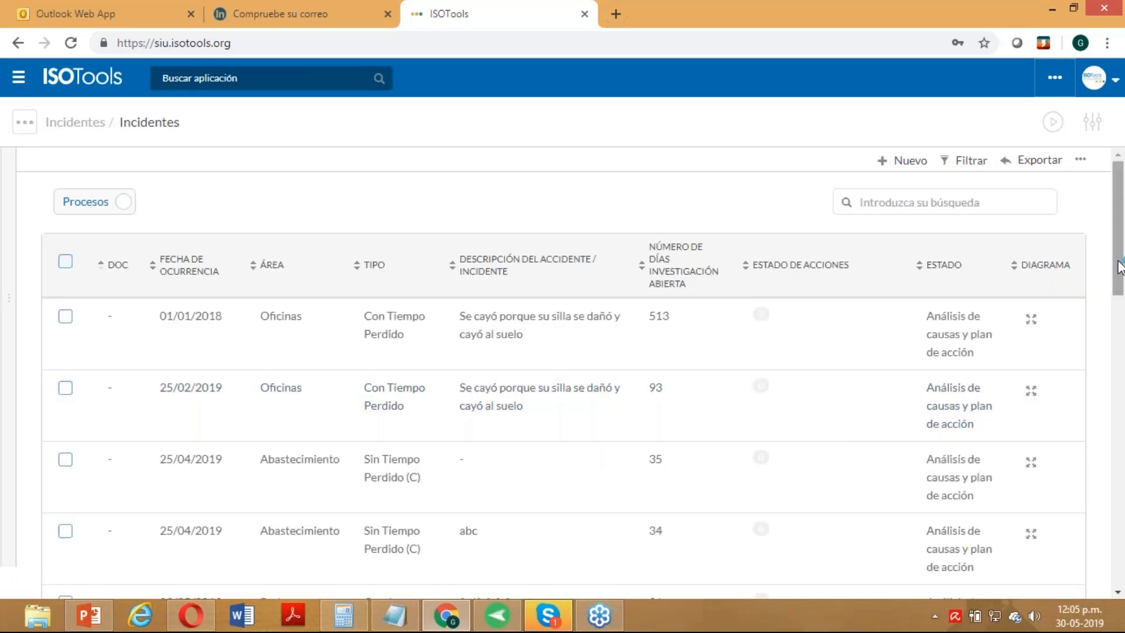
scroll(1123, 328, down, 1)
scroll(1123, 328, down, 15)
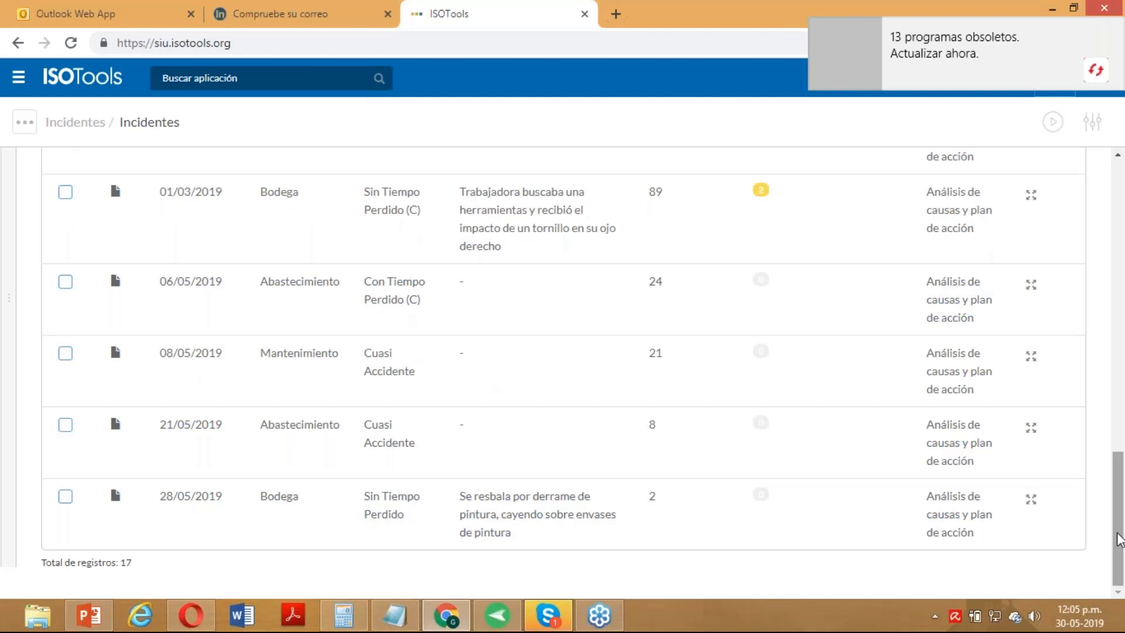
scroll(1059, 470, up, 7)
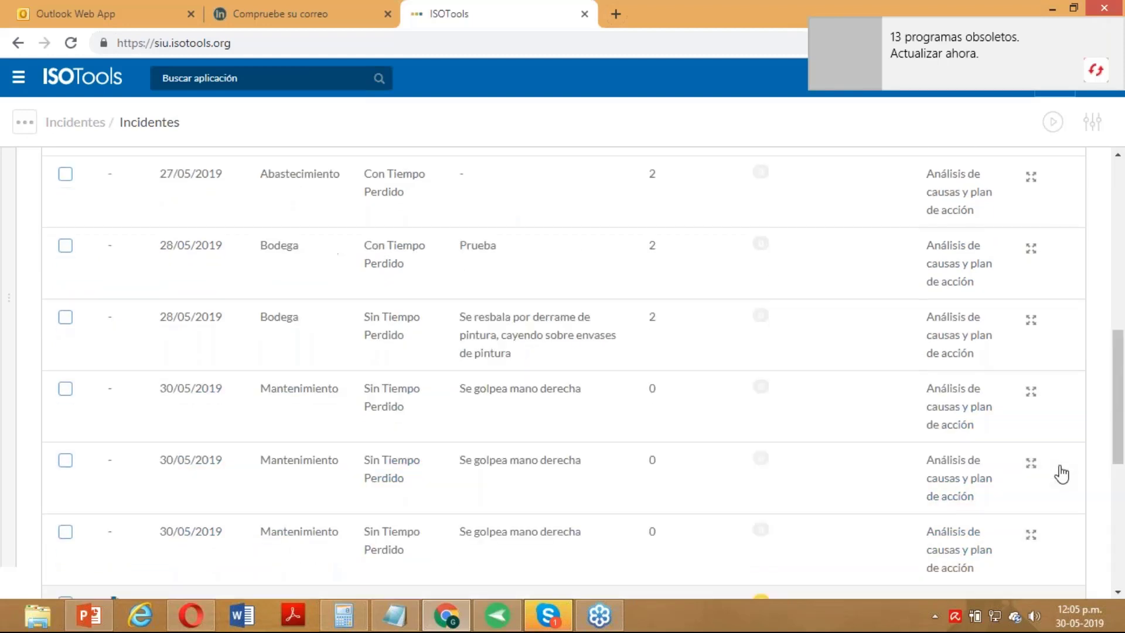
click(1109, 27)
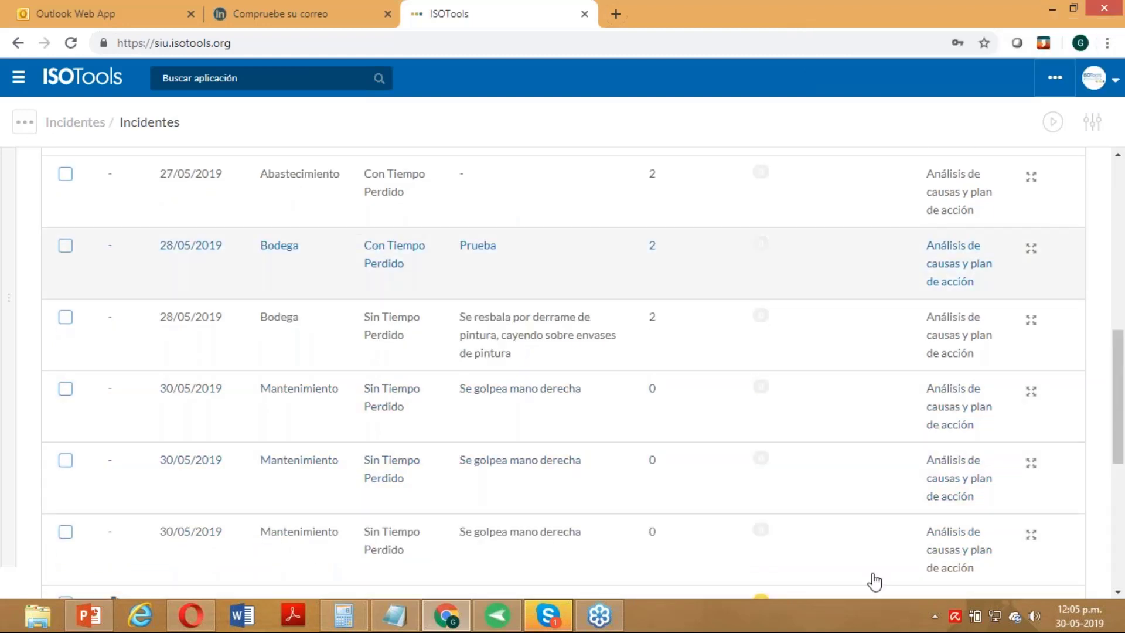
scroll(259, 319, up, 5)
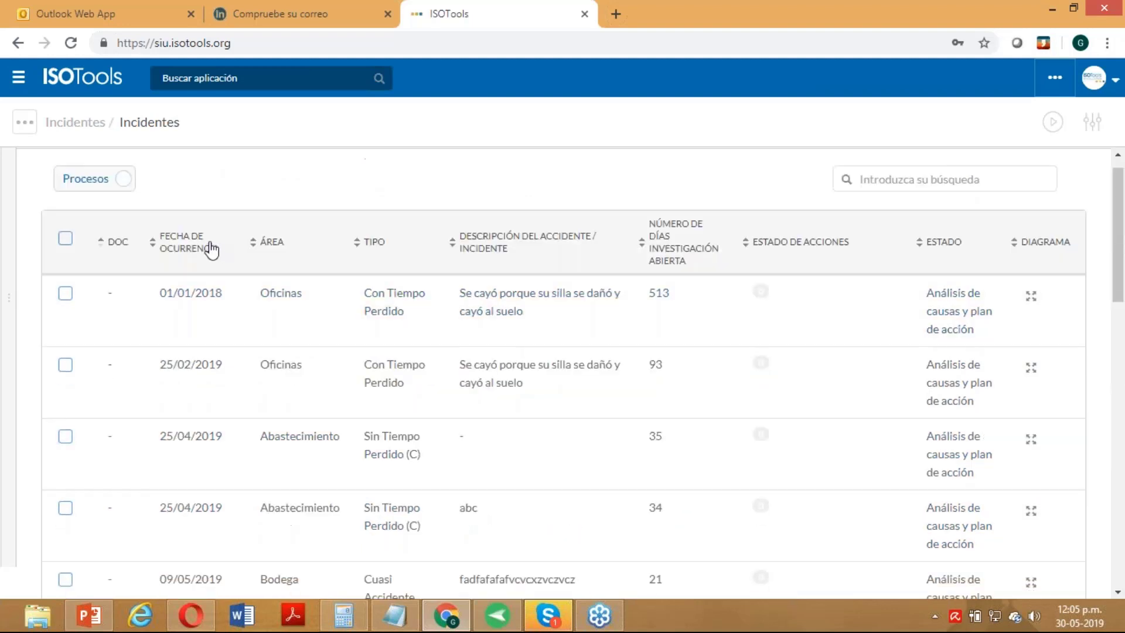
scroll(746, 377, down, 16)
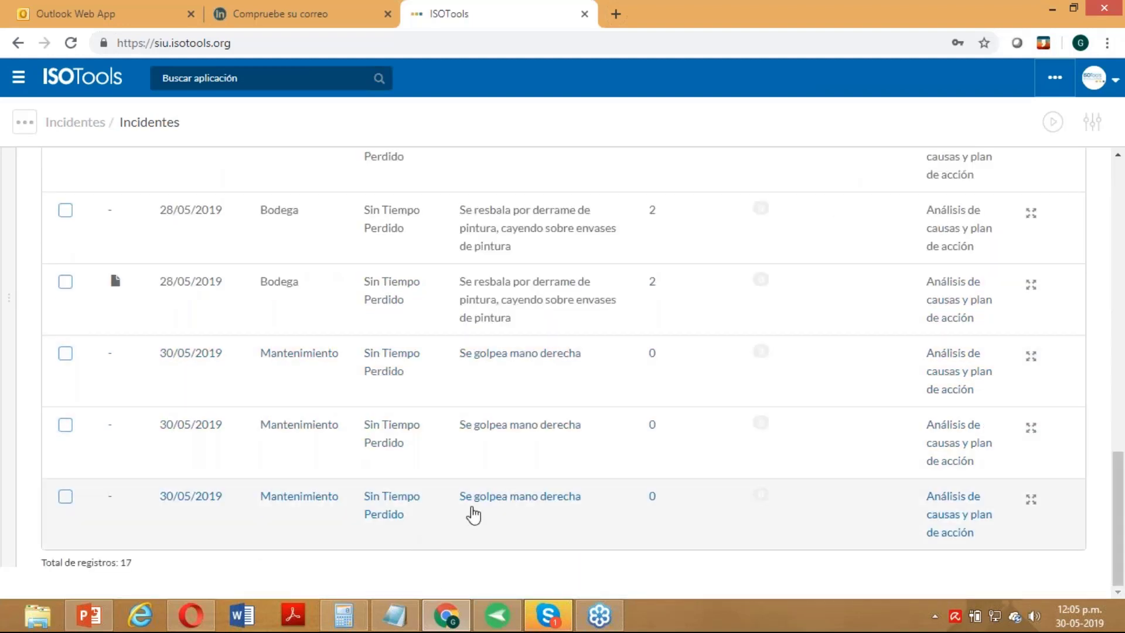
- Open the latest 'Se golpea mano derecha' incident (19 000468) and go to its Análisis de causas y plan de acción step
click(491, 504)
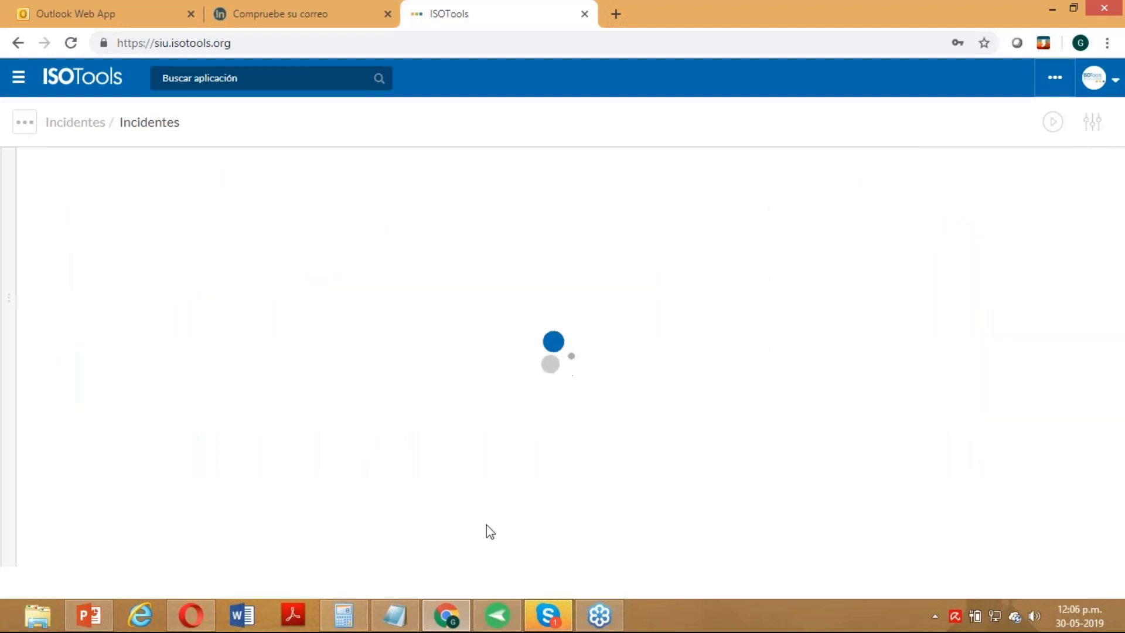
mouse_move(499, 616)
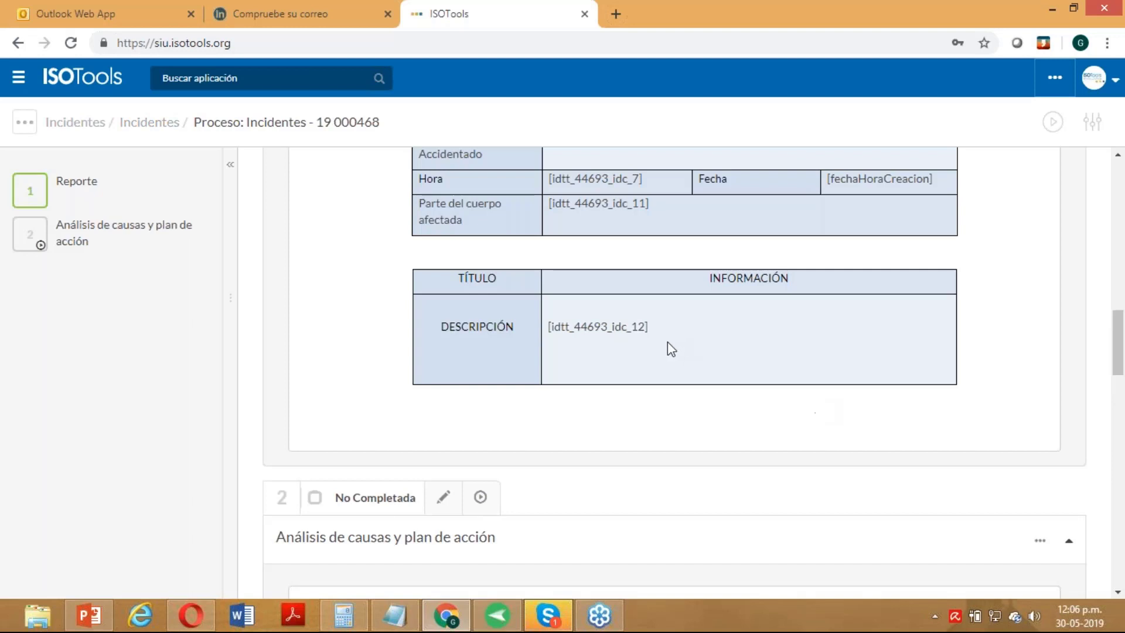
scroll(666, 348, up, 10)
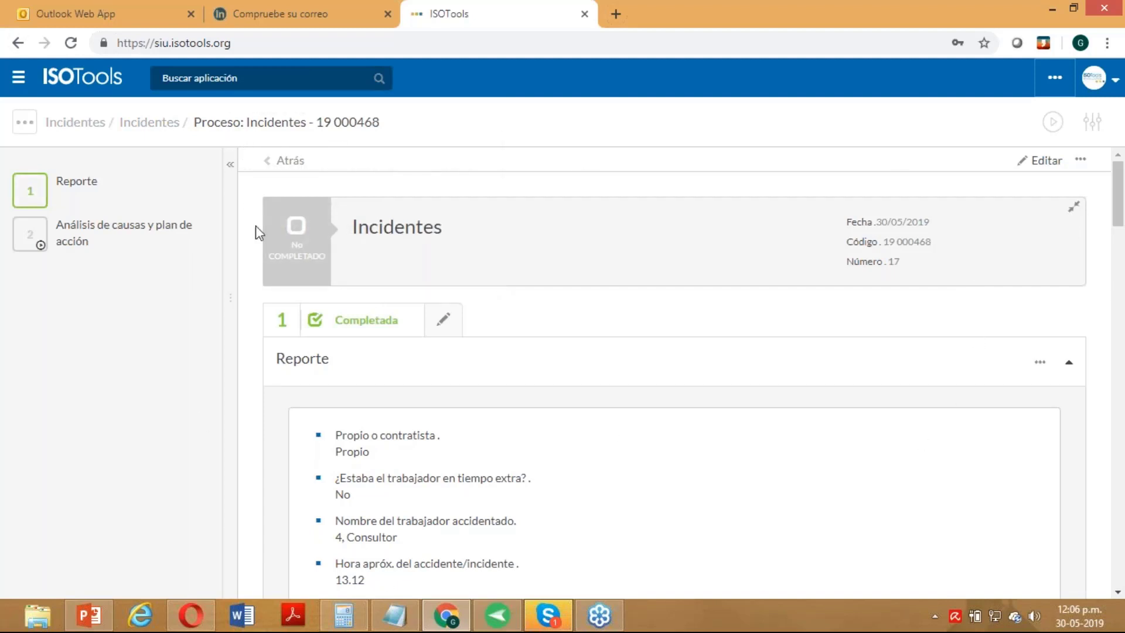
mouse_move(117, 186)
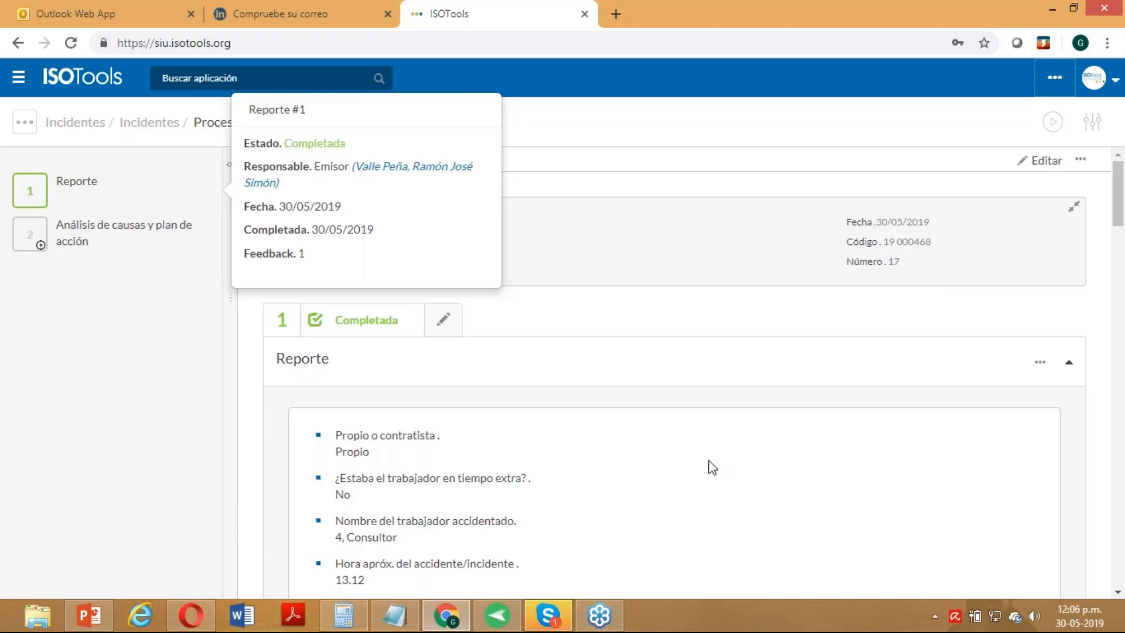
mouse_move(76, 234)
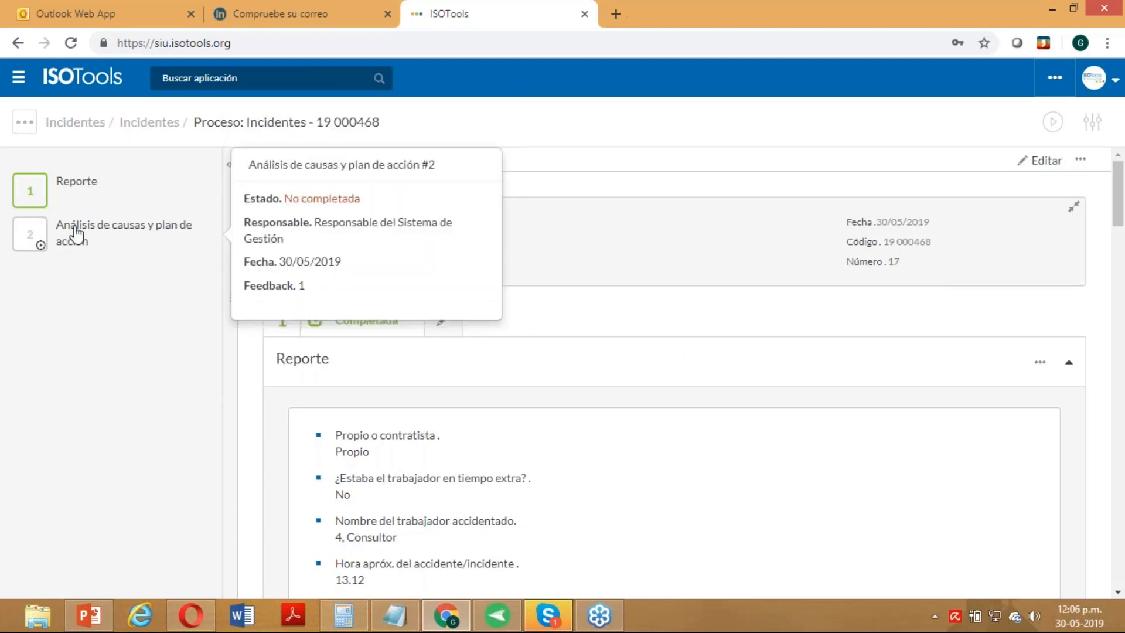
click(89, 238)
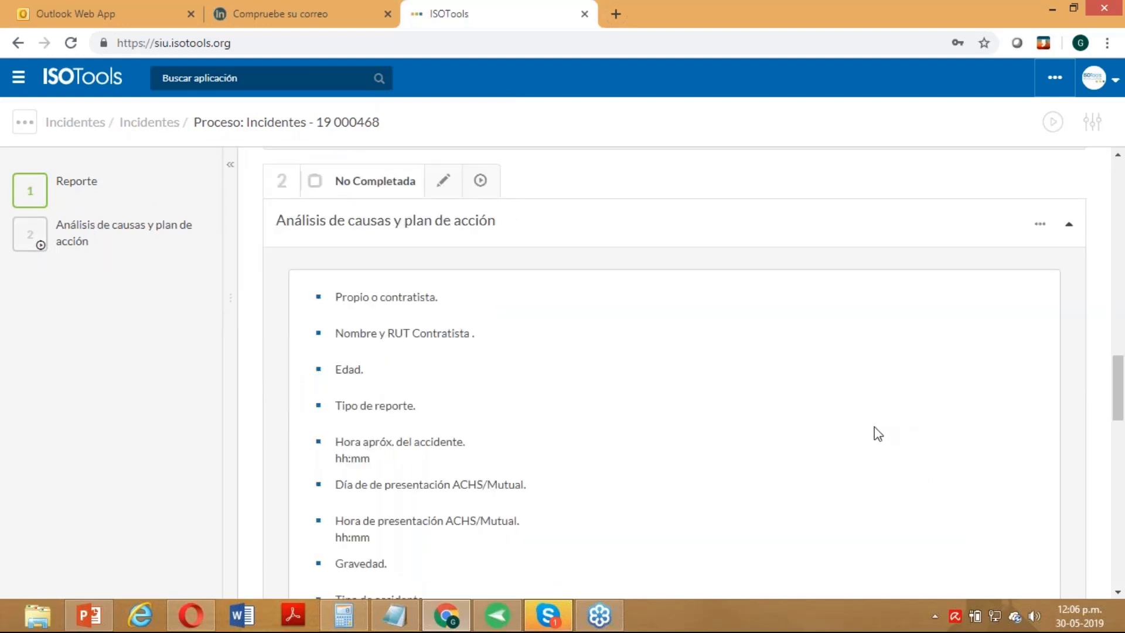
mouse_move(191, 249)
- Start editing the step, assign the consultant user, mark the worker as Propio and enter the worker's RUT
click(446, 188)
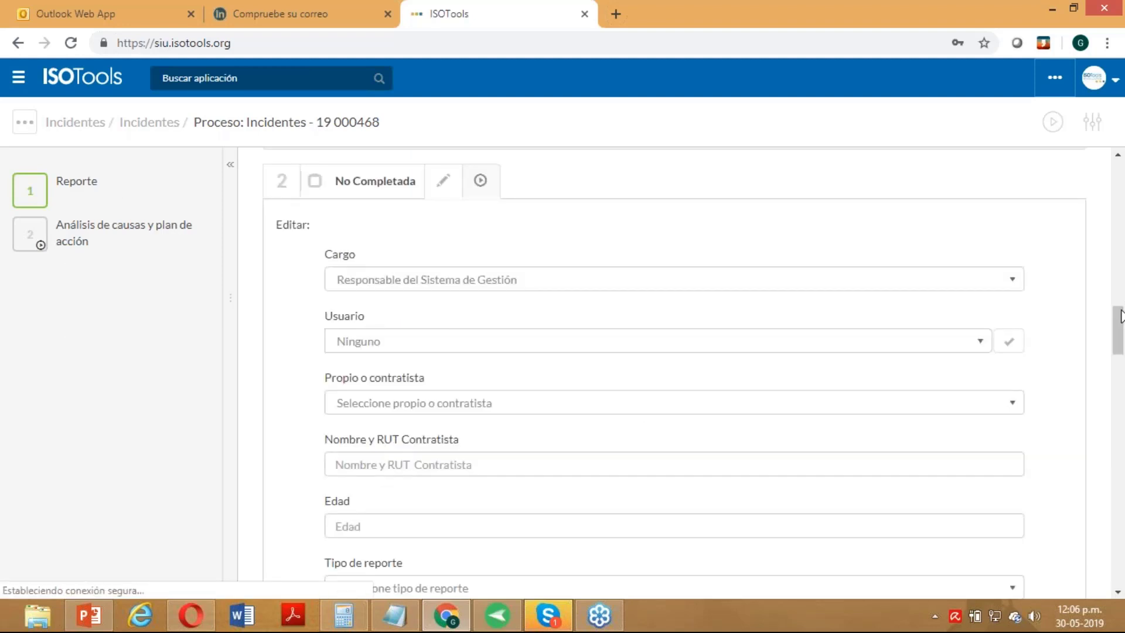
drag(1121, 317, 1123, 326)
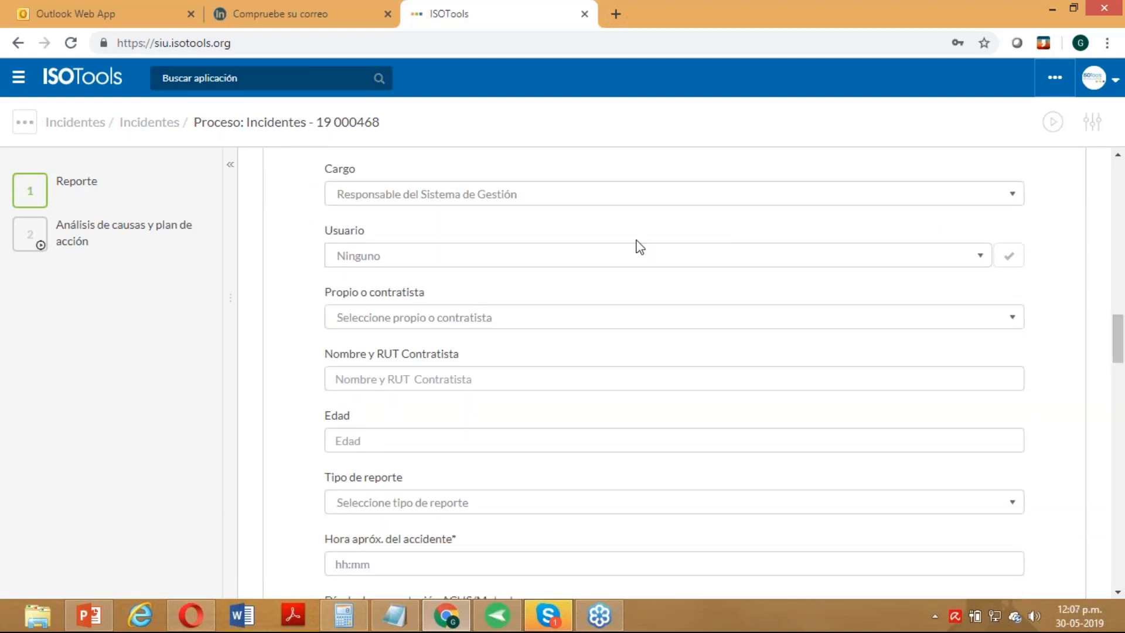
click(484, 197)
click(476, 223)
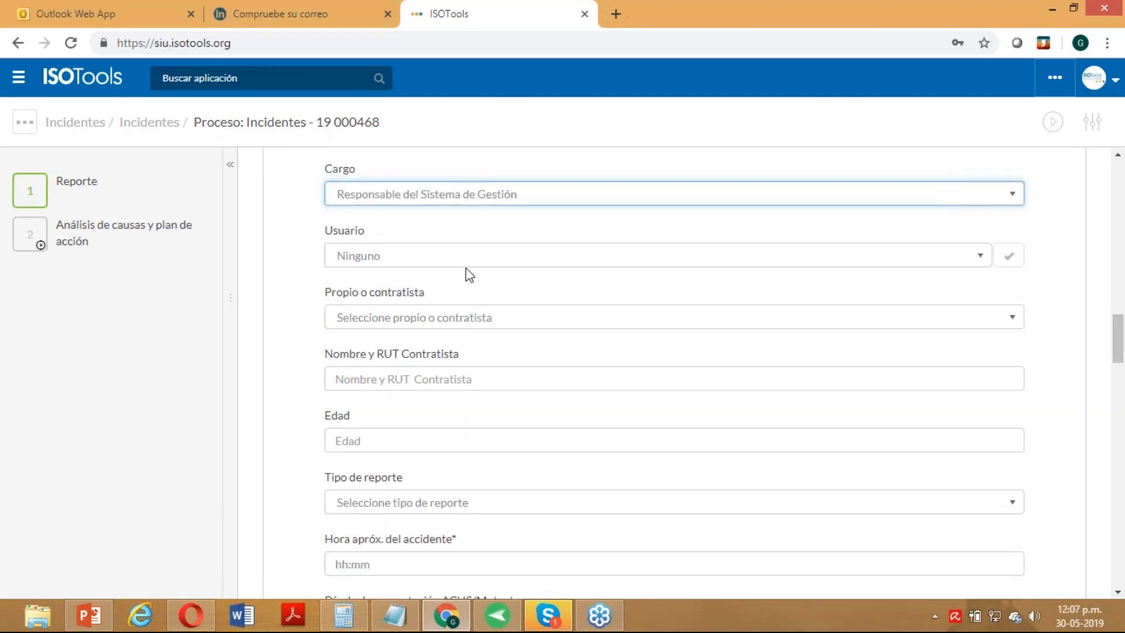
click(466, 258)
click(471, 286)
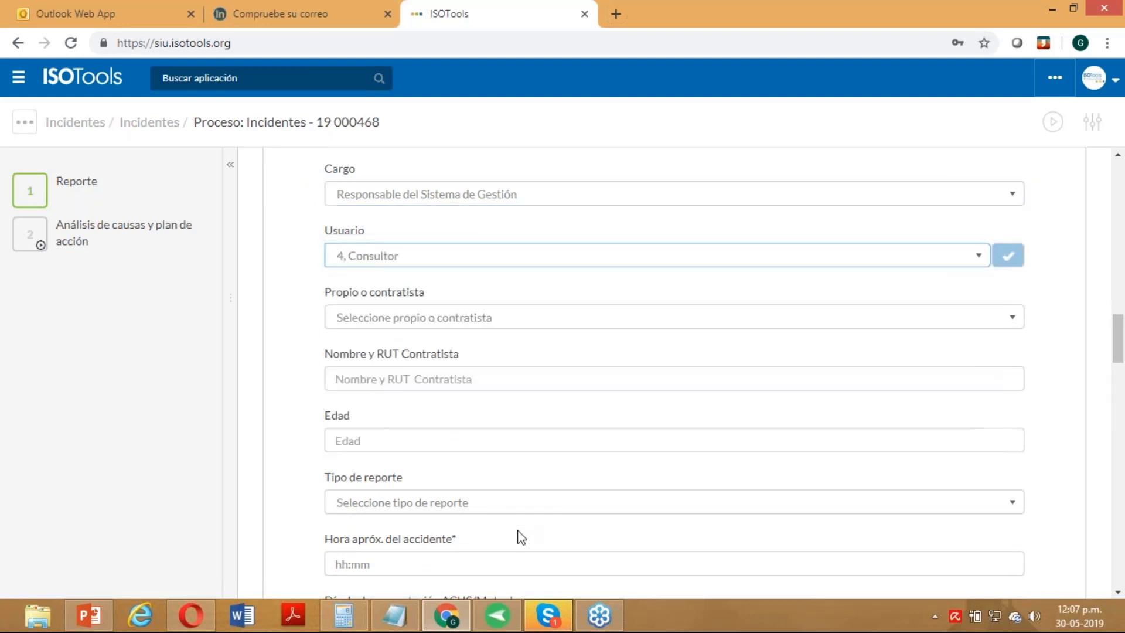
click(419, 321)
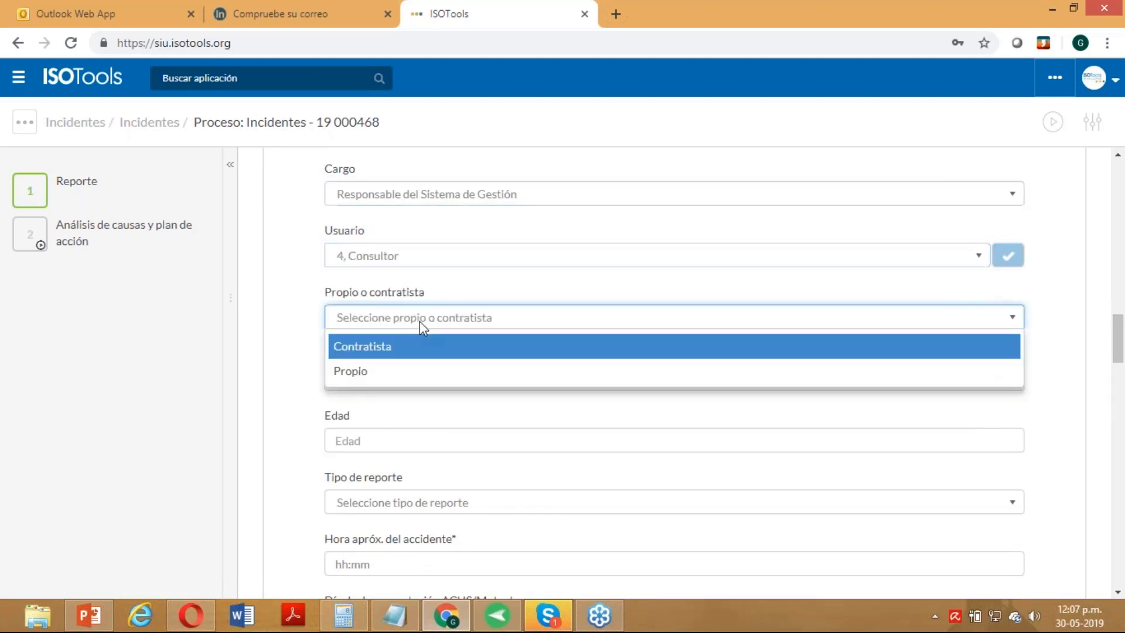
click(417, 372)
click(417, 386)
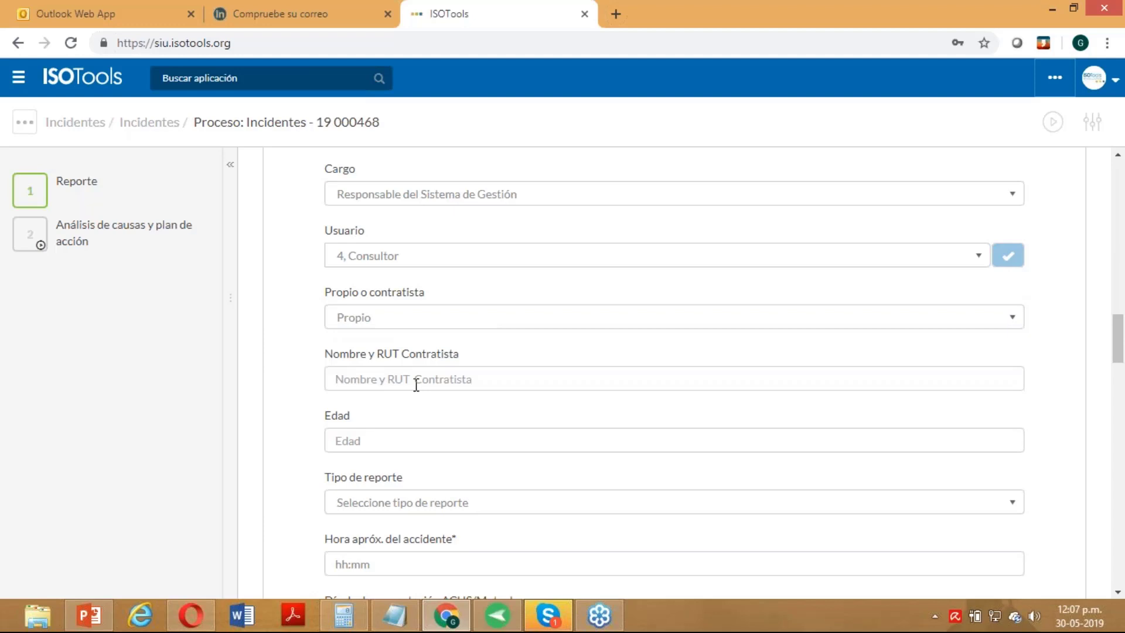
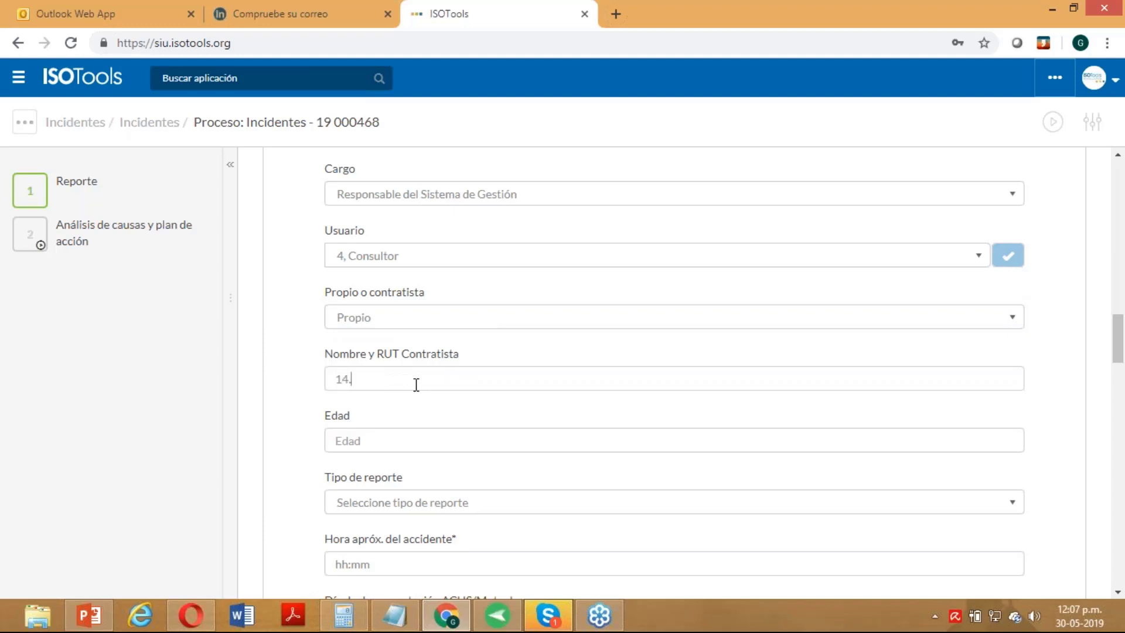
scroll(607, 418, down, 2)
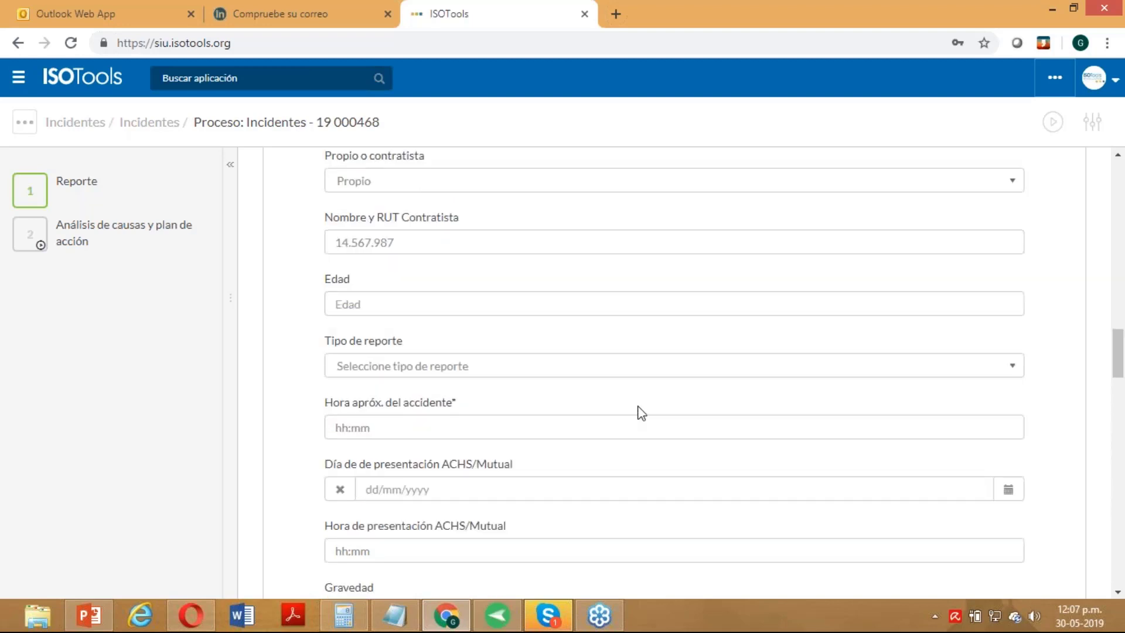
- Enter age 23, report type Incidente and approximate accident time 09.45
click(414, 305)
text(23)
click(389, 362)
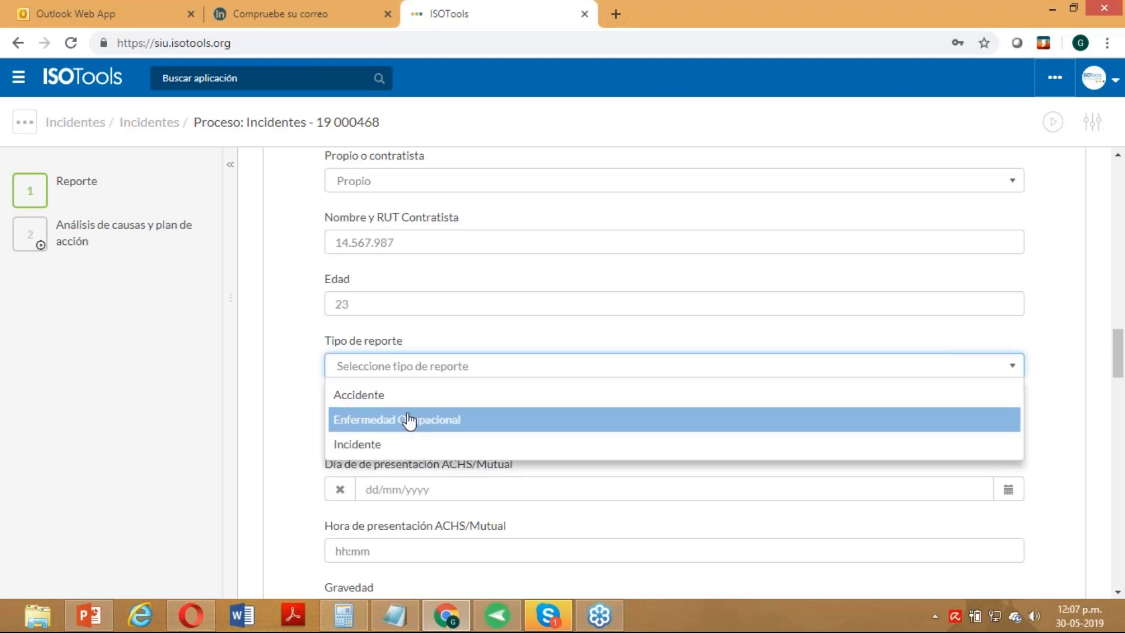
click(395, 446)
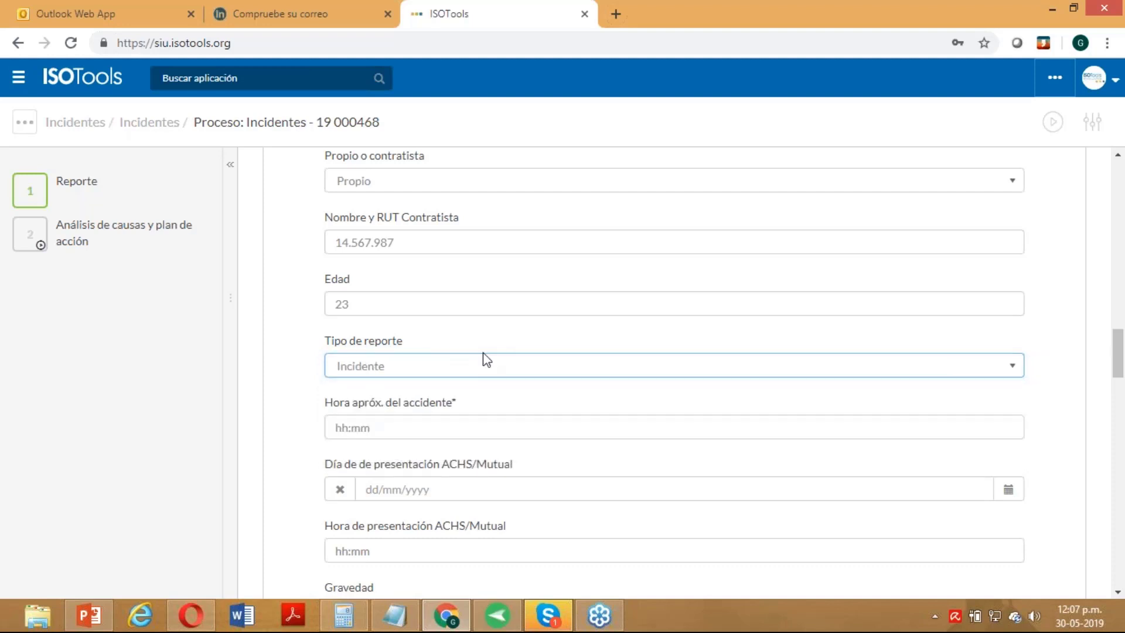
click(433, 422)
text(09.)
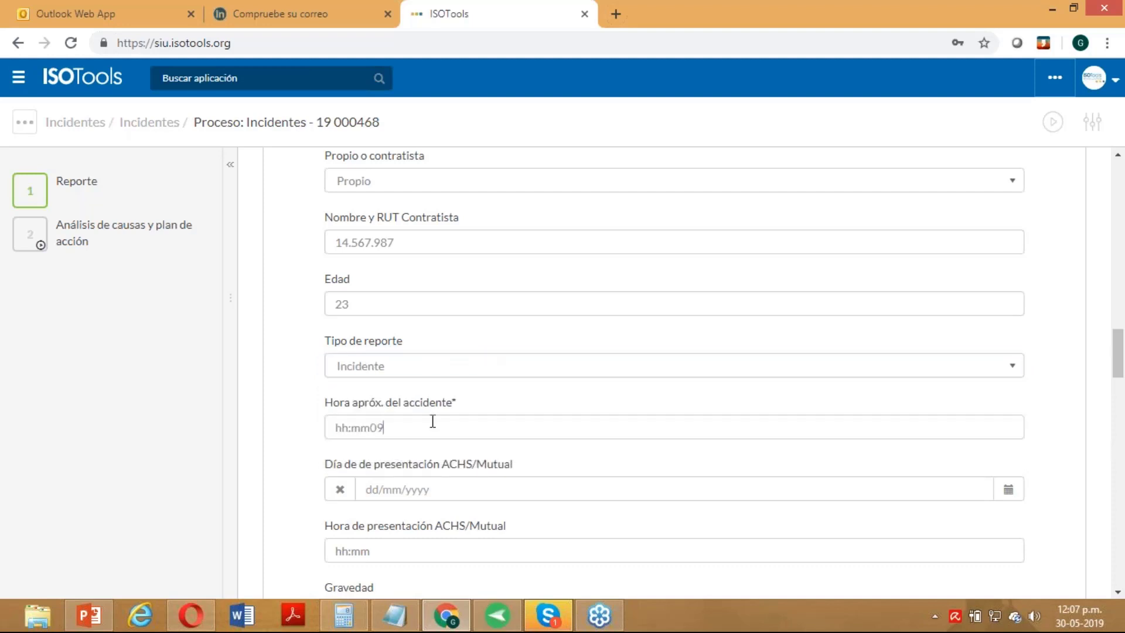
text(45)
click(370, 428)
key(BackSpace)
key(BackSpace)
key(BackSpace)
key(BackSpace)
key(BackSpace)
- Set the presentation date to 30/05/2019 and the presentation time to 09.50
scroll(908, 352, down, 5)
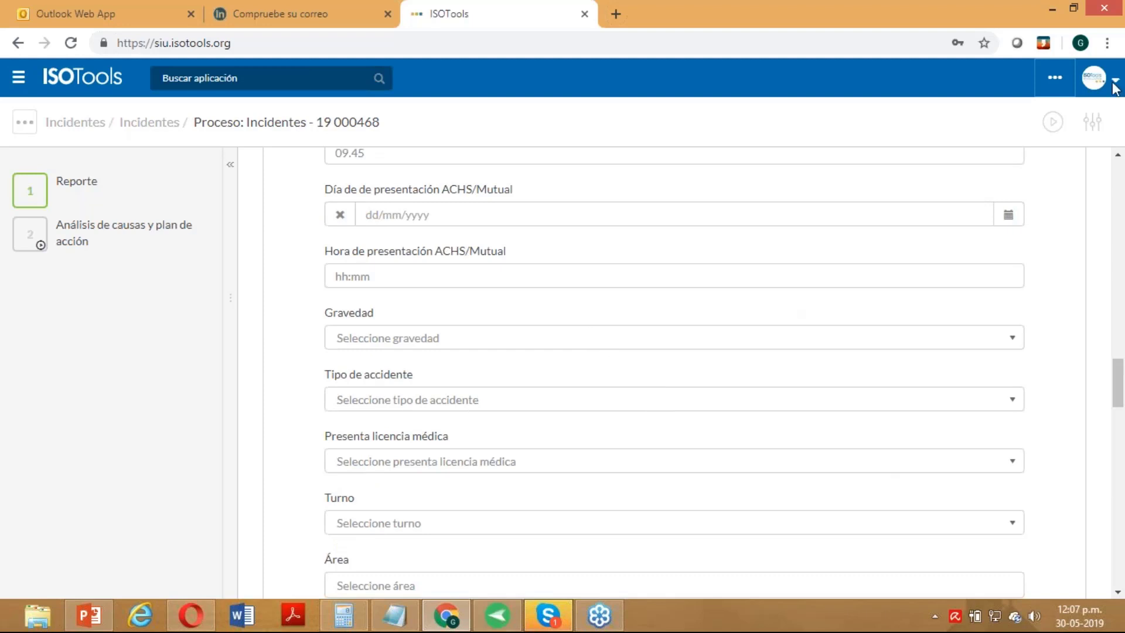
click(1118, 156)
click(1117, 156)
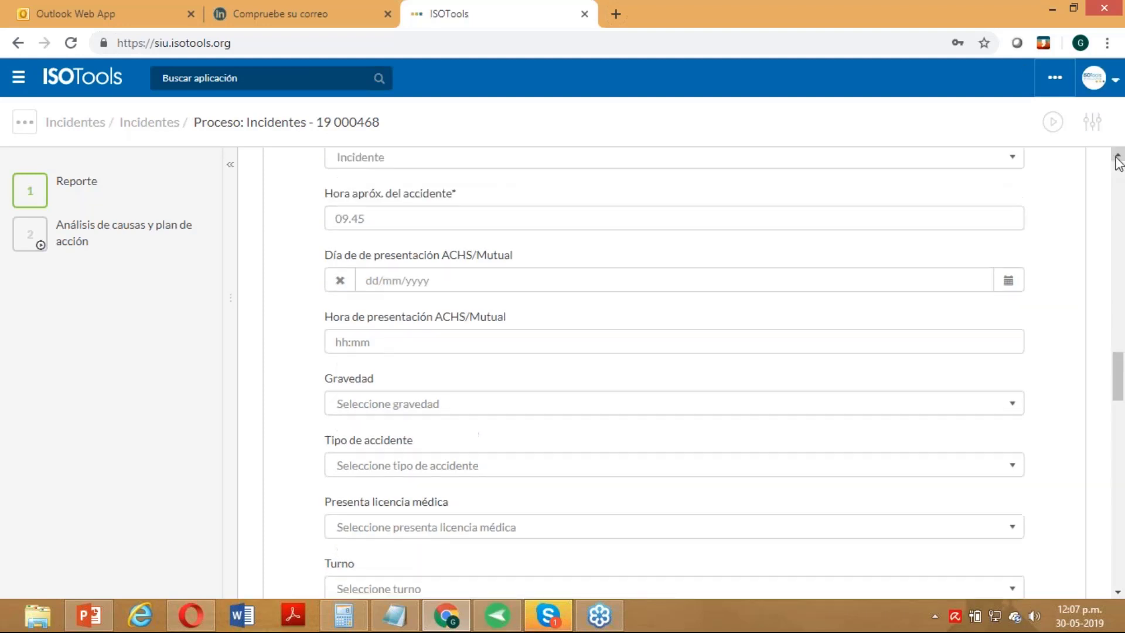
click(1118, 157)
click(1117, 157)
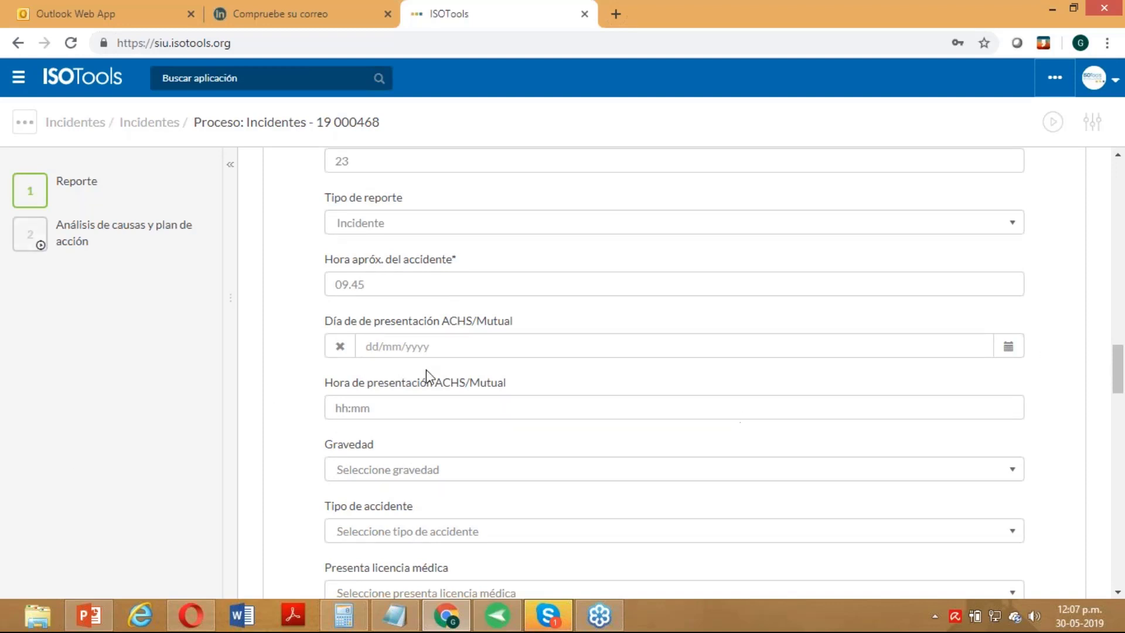
click(1006, 353)
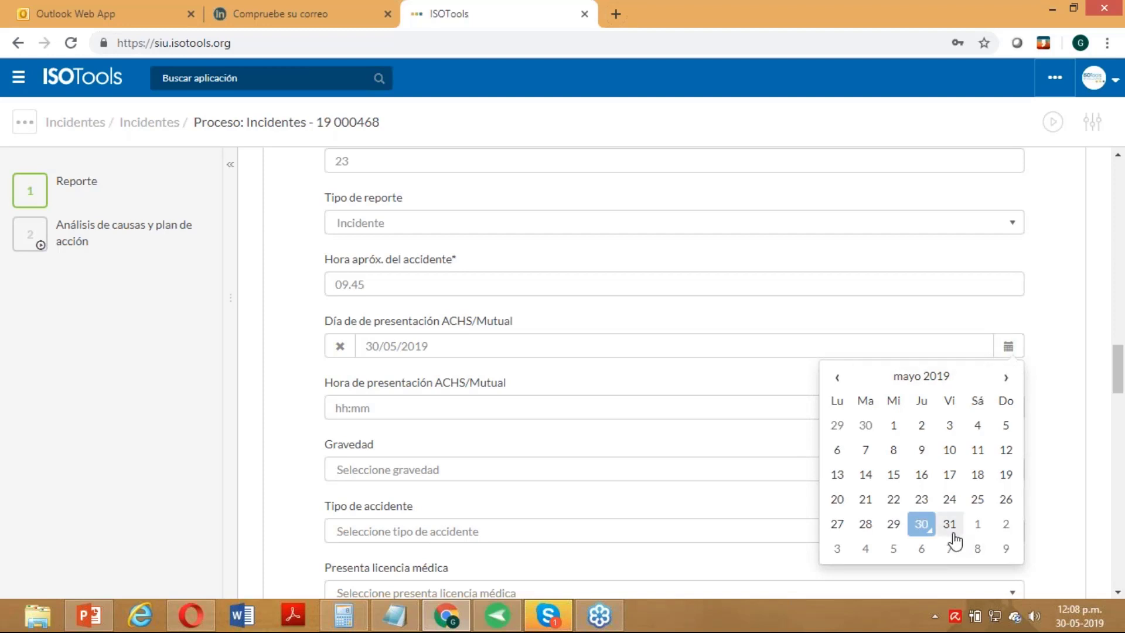
click(924, 523)
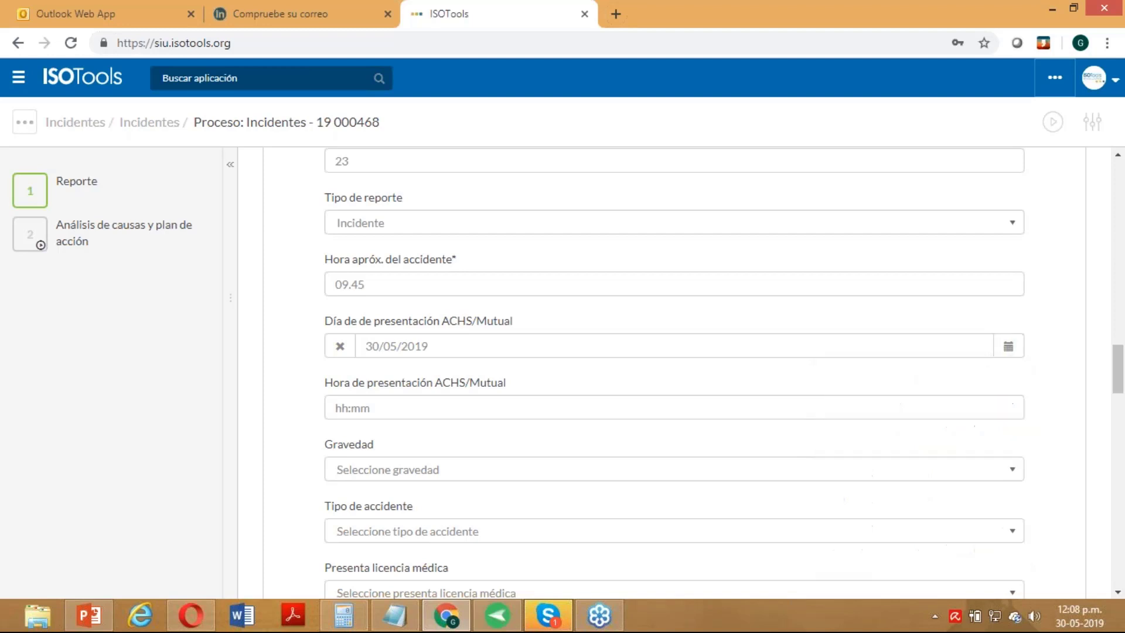
click(401, 413)
key(BackSpace)
key(BackSpace)
key(BackSpace)
key(BackSpace)
key(BackSpace)
text(09.50)
- Choose severity No Grave, accident type Atrapamiento, medical leave Sí, shift Diurno and area Mantenimiento
click(412, 476)
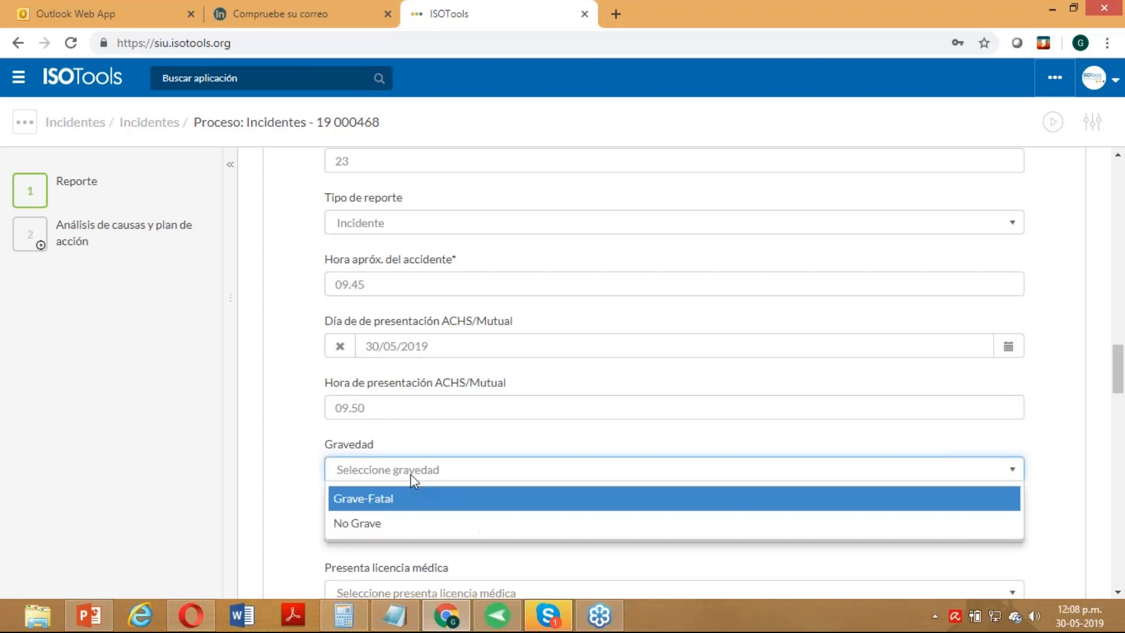
click(403, 527)
drag(1119, 377, 1118, 403)
click(383, 270)
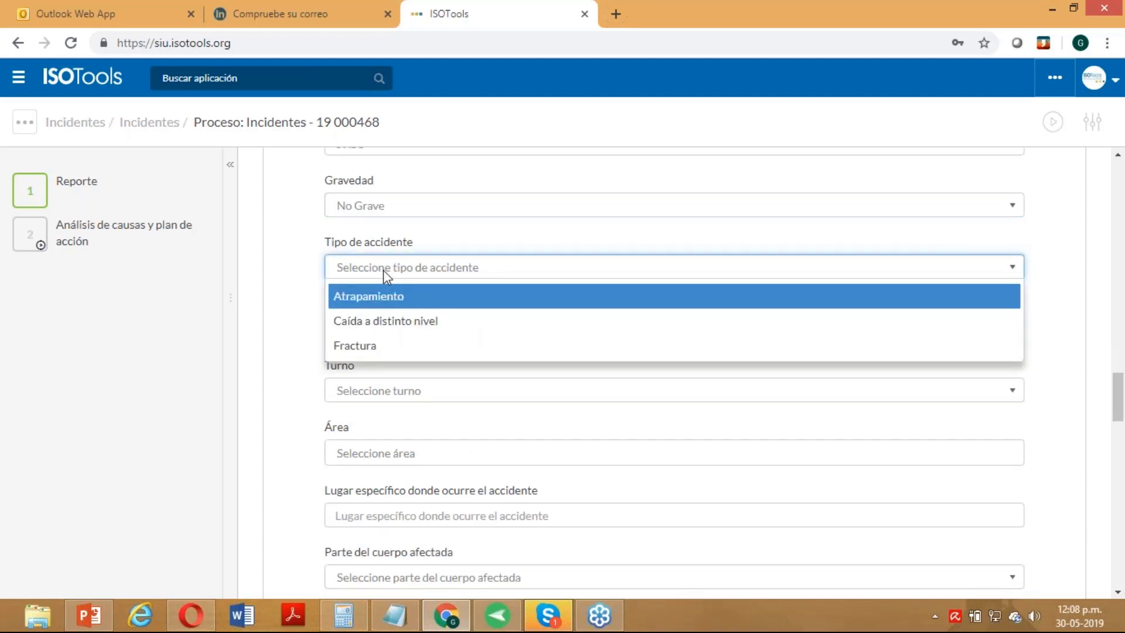
click(392, 301)
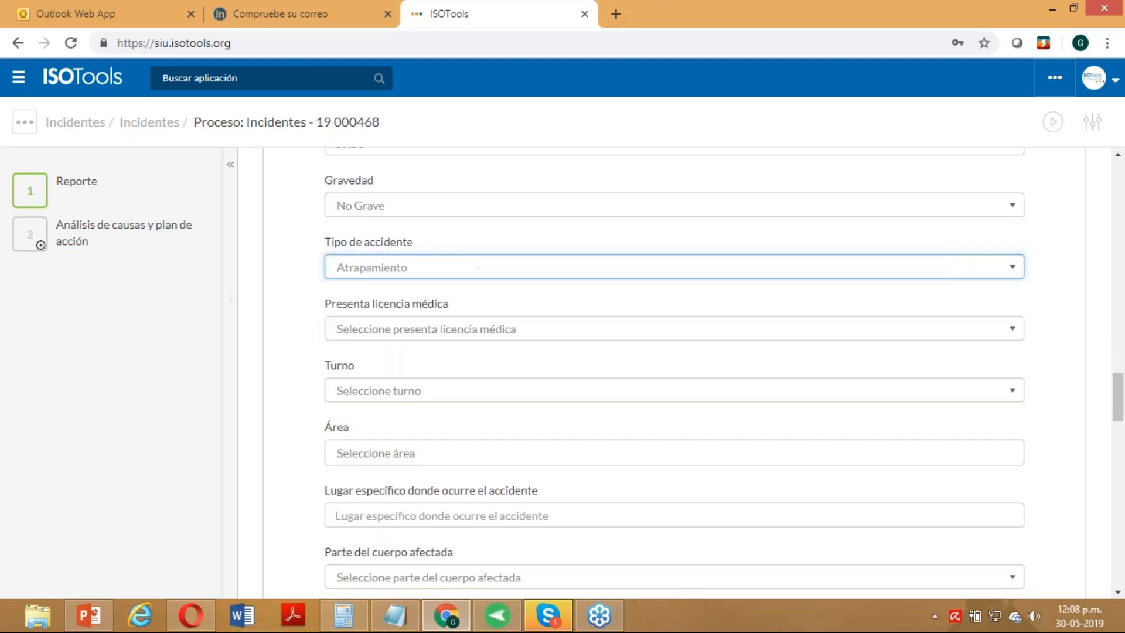
click(389, 336)
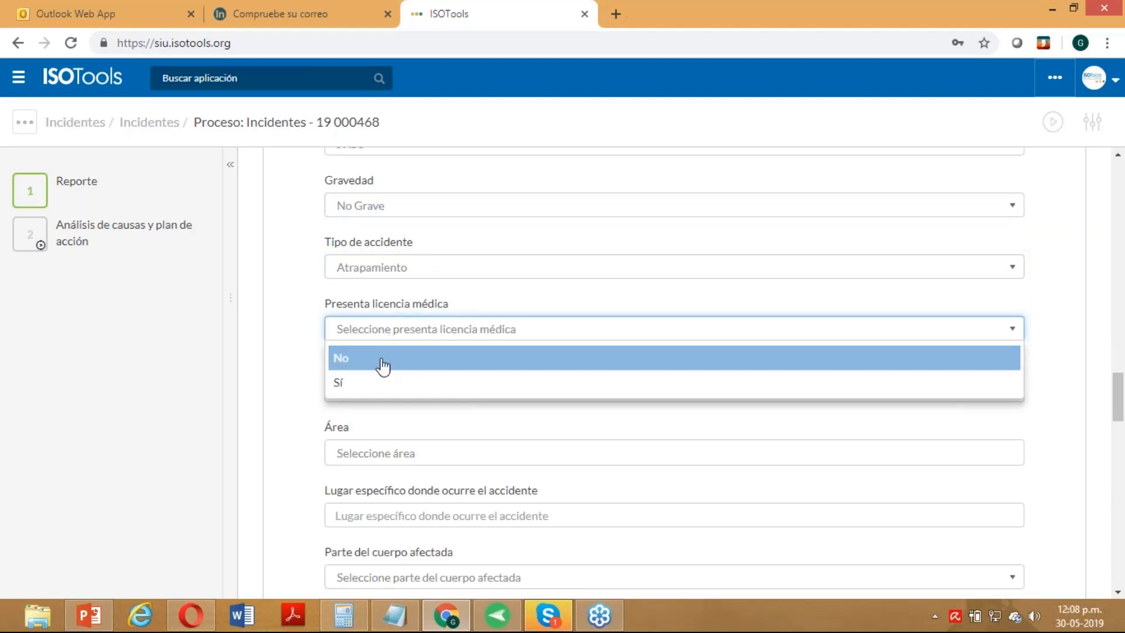
click(378, 385)
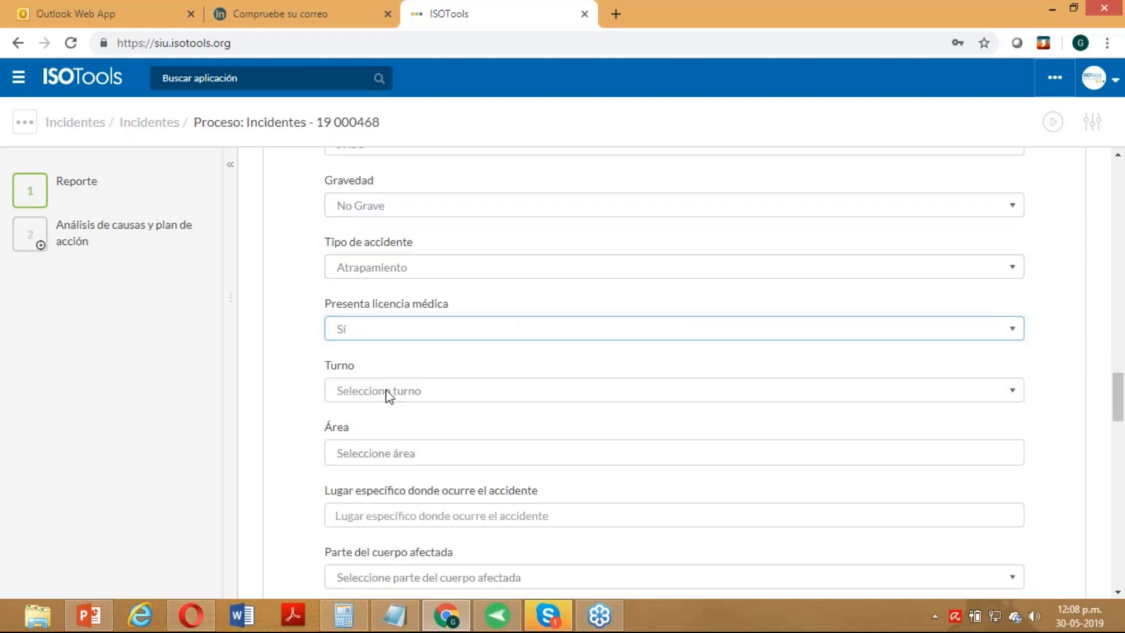
click(386, 392)
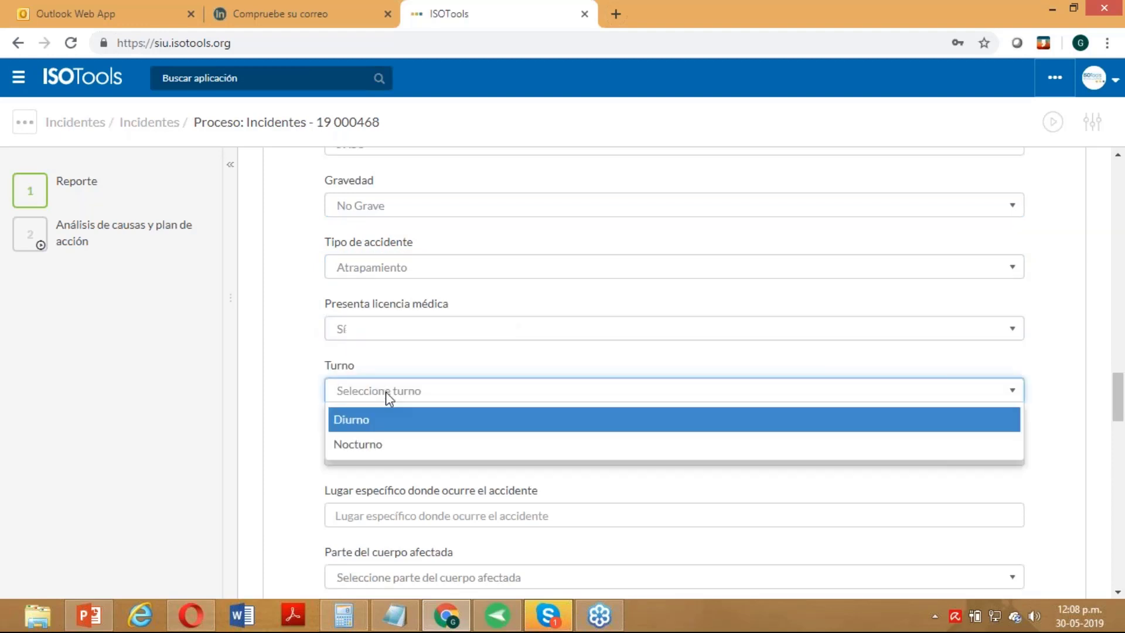
click(390, 431)
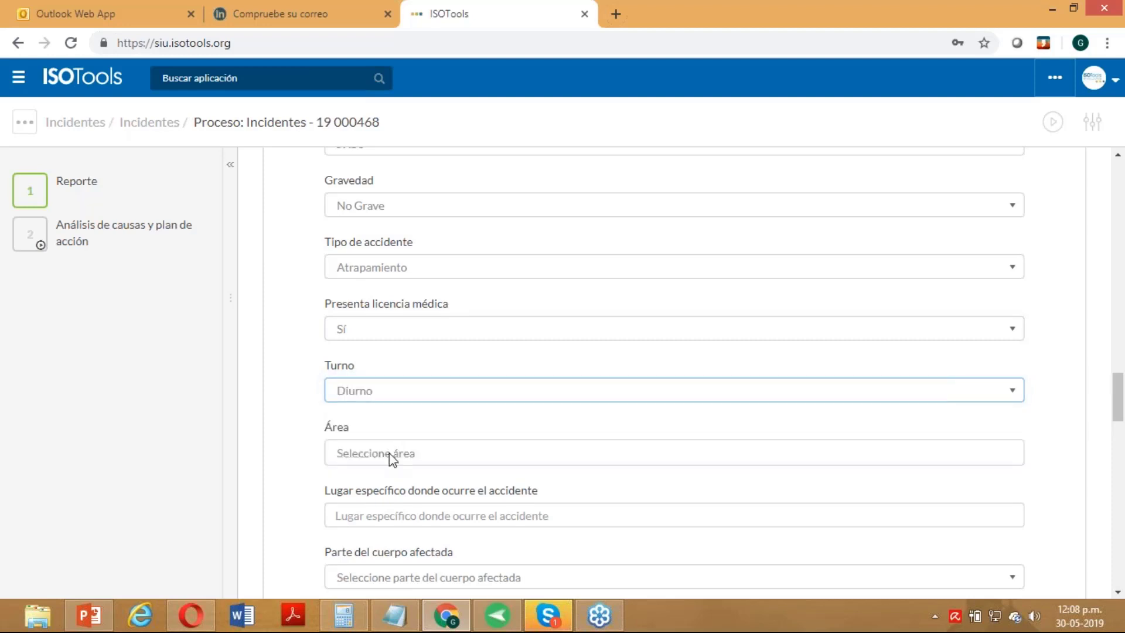
click(389, 453)
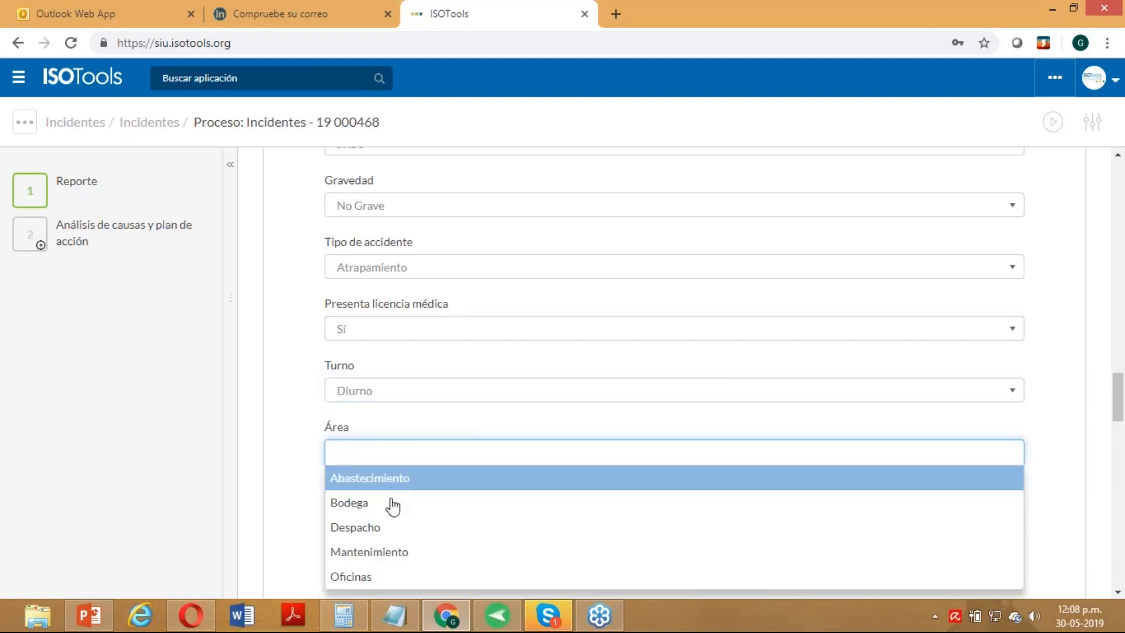
click(389, 551)
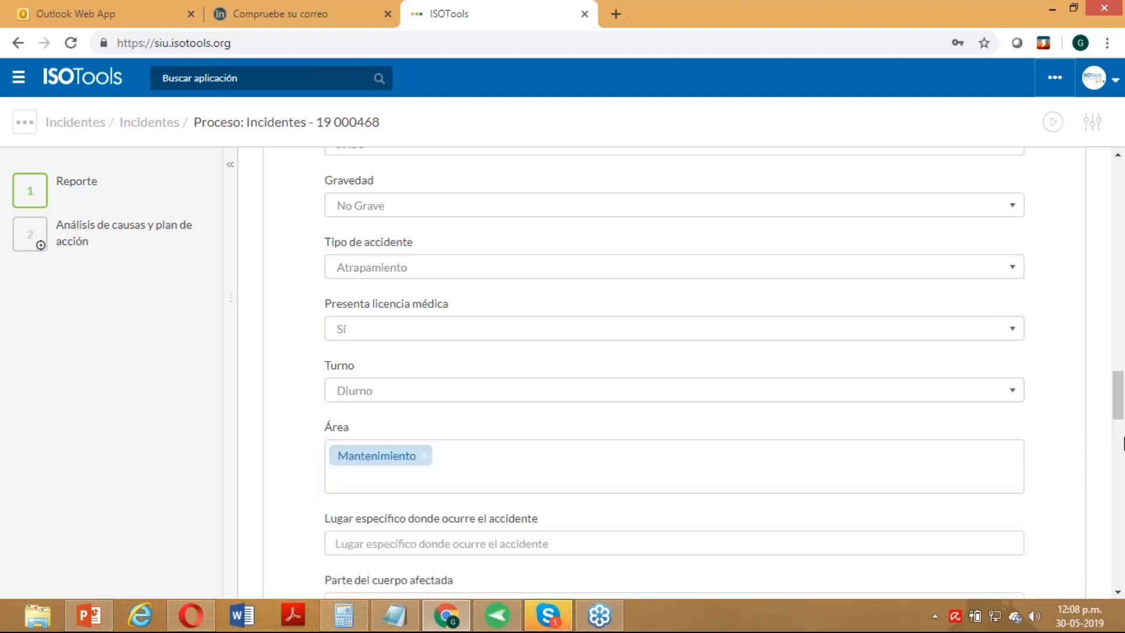
- Enter accident location 'Sala de Maquinas' and choose Mano as the affected body part
scroll(1120, 443, down, 5)
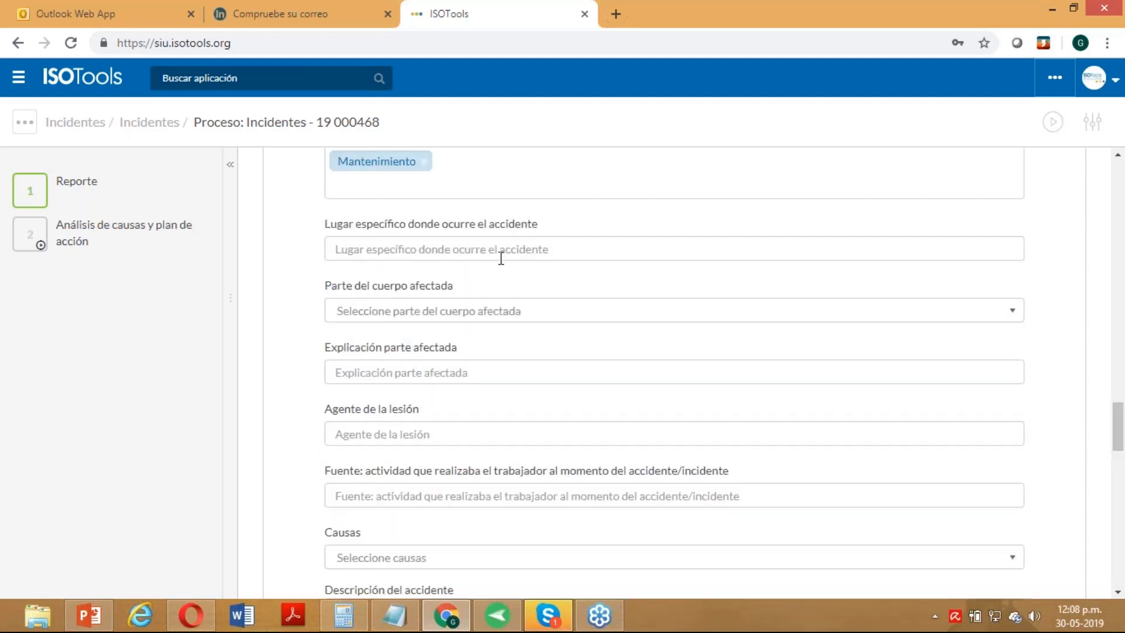
click(502, 253)
text(Sal)
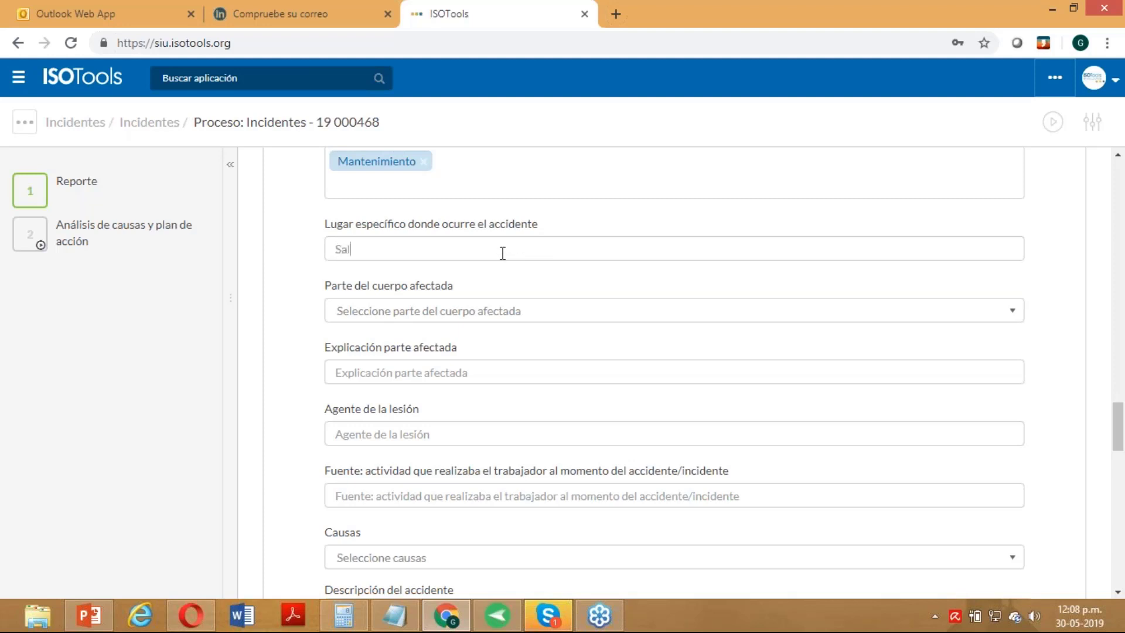
text(a de Maquinas)
click(448, 314)
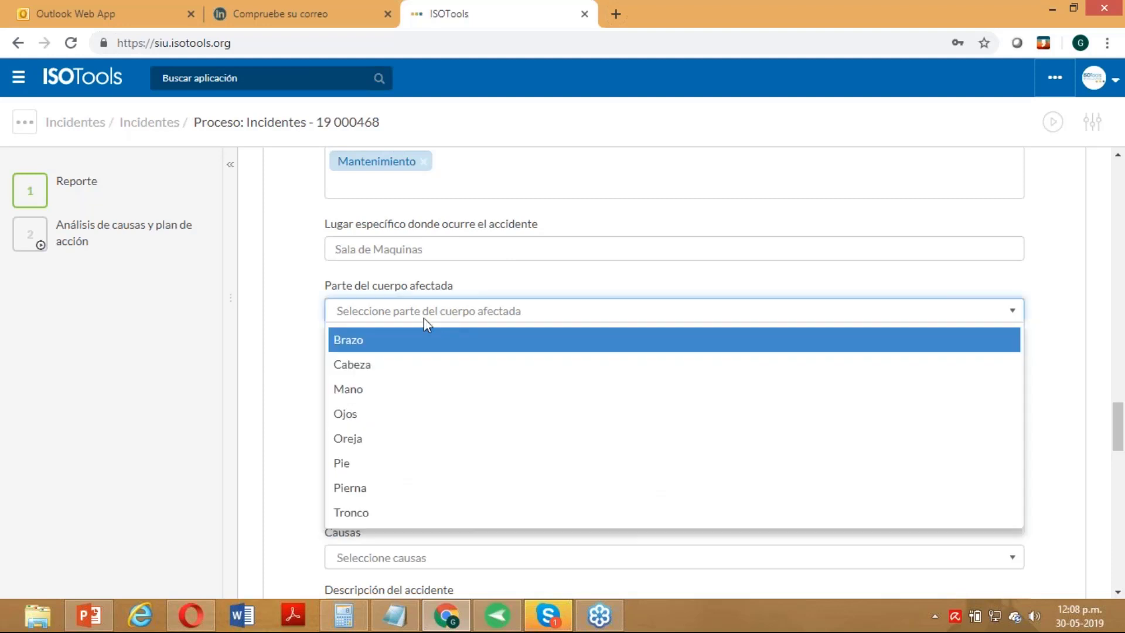
click(364, 390)
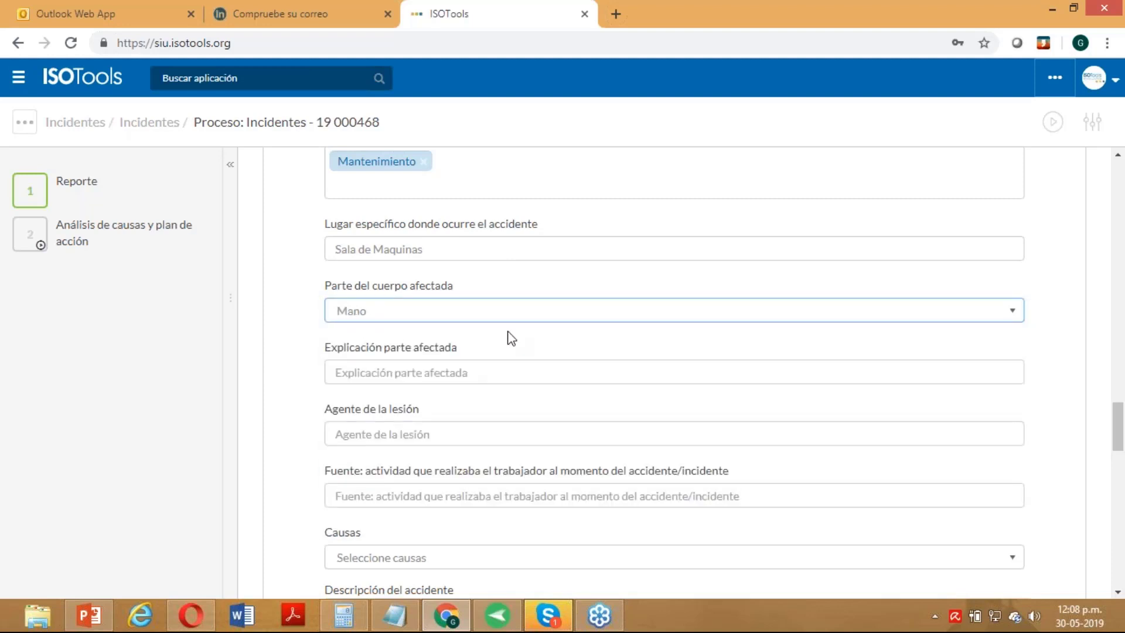
- Fill explanation 'NA', injury agent 'Rodillo Maquina' and activity source 'Maquina xxx'
click(425, 373)
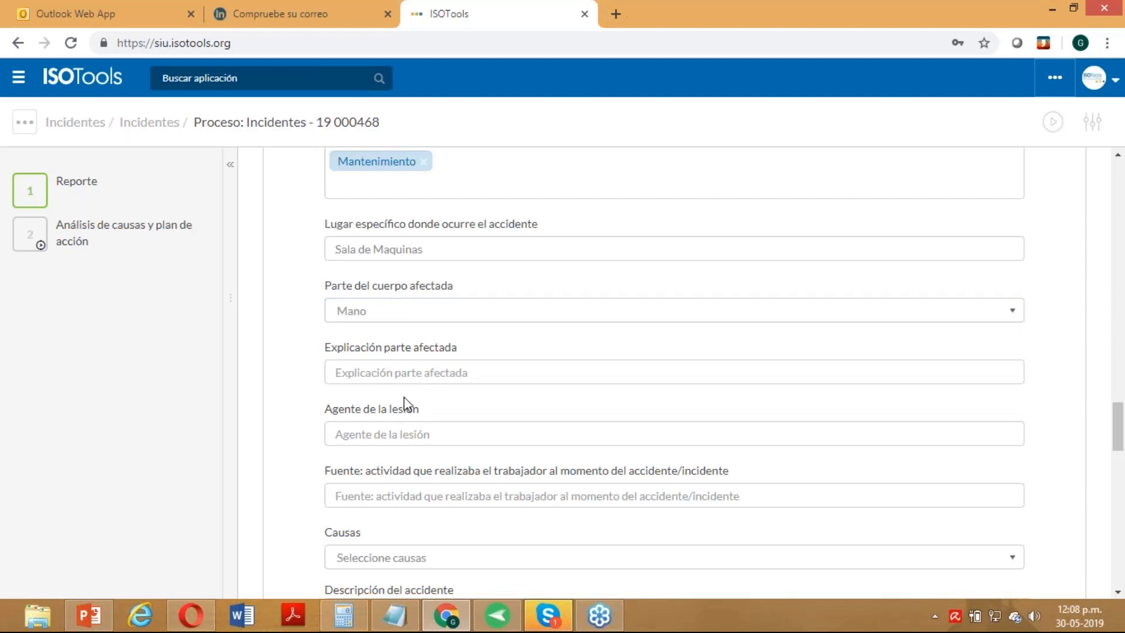
text(NA)
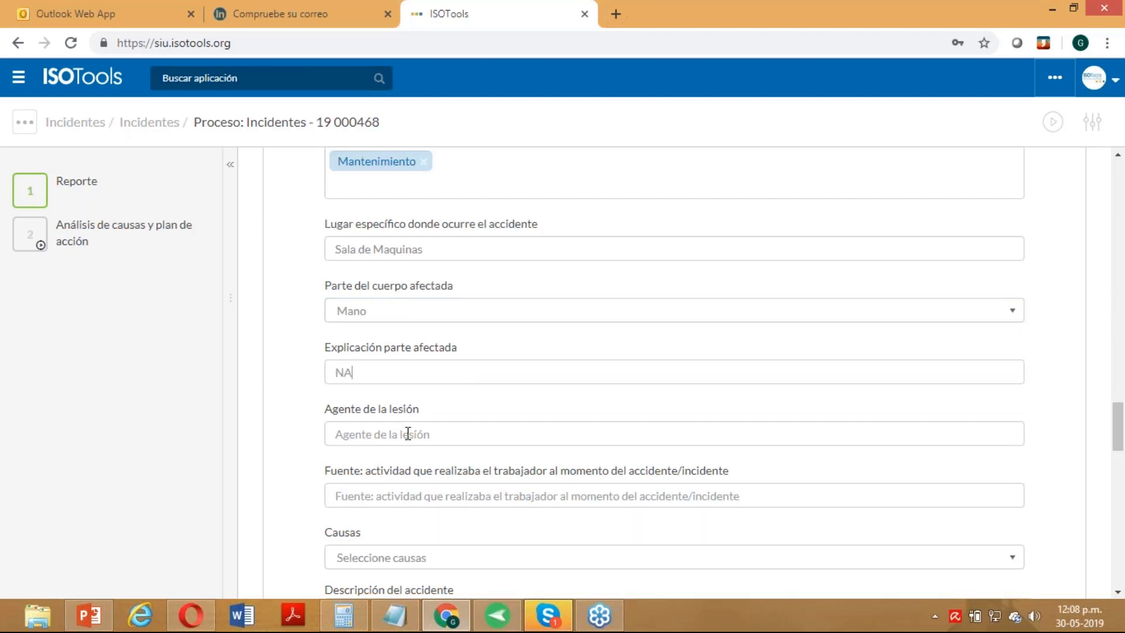
click(412, 439)
text(Maquina)
click(334, 434)
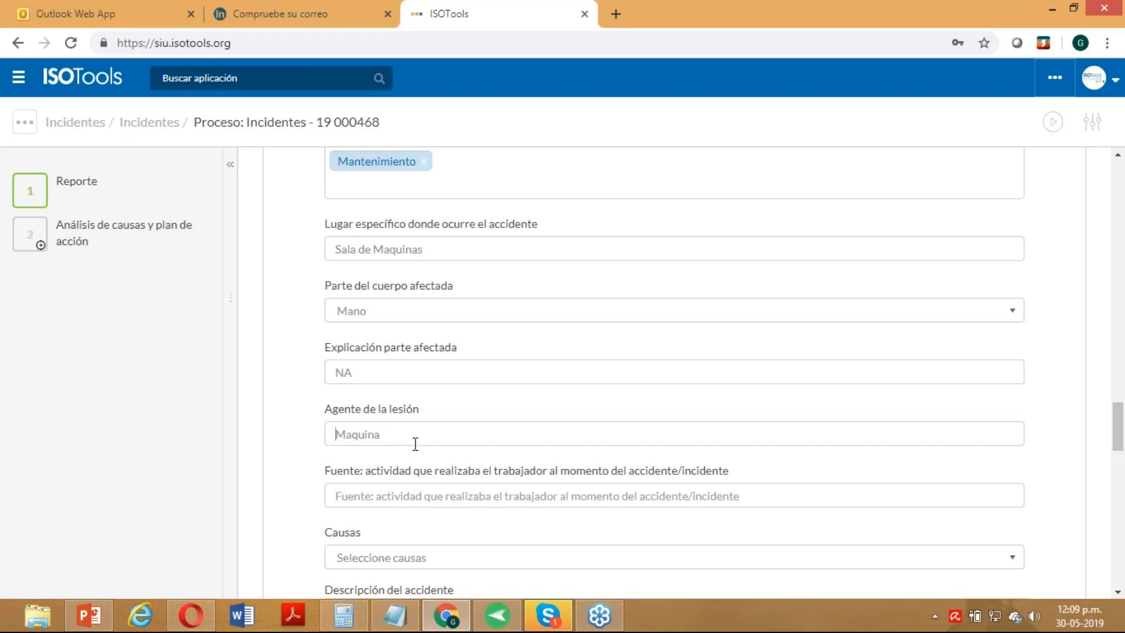
text(Rodillo)
click(389, 489)
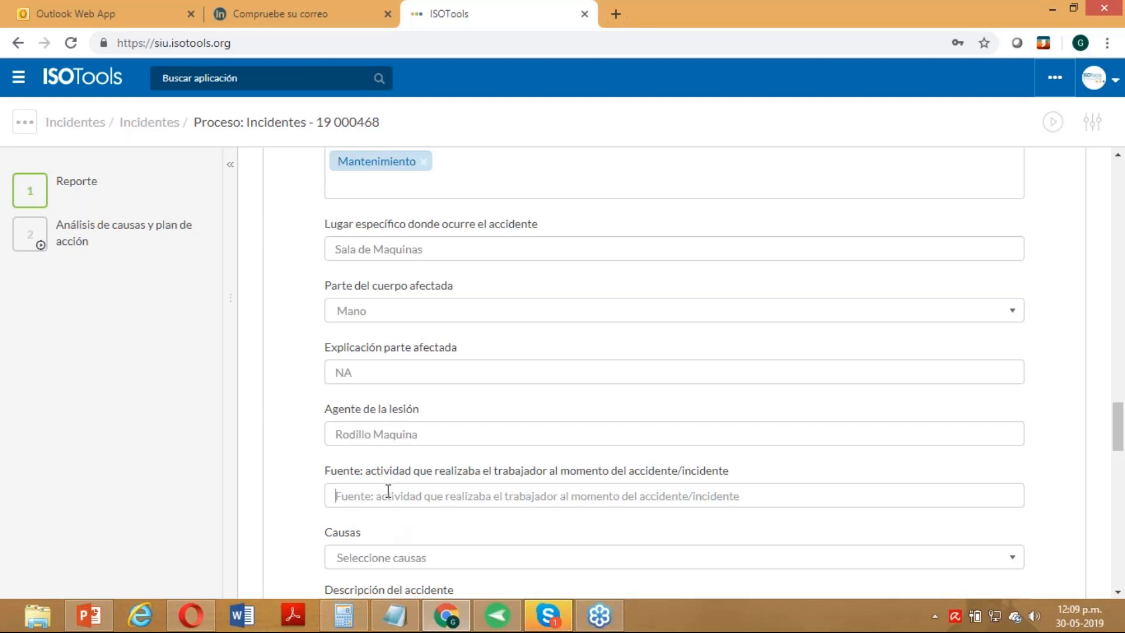
text(Maquina)
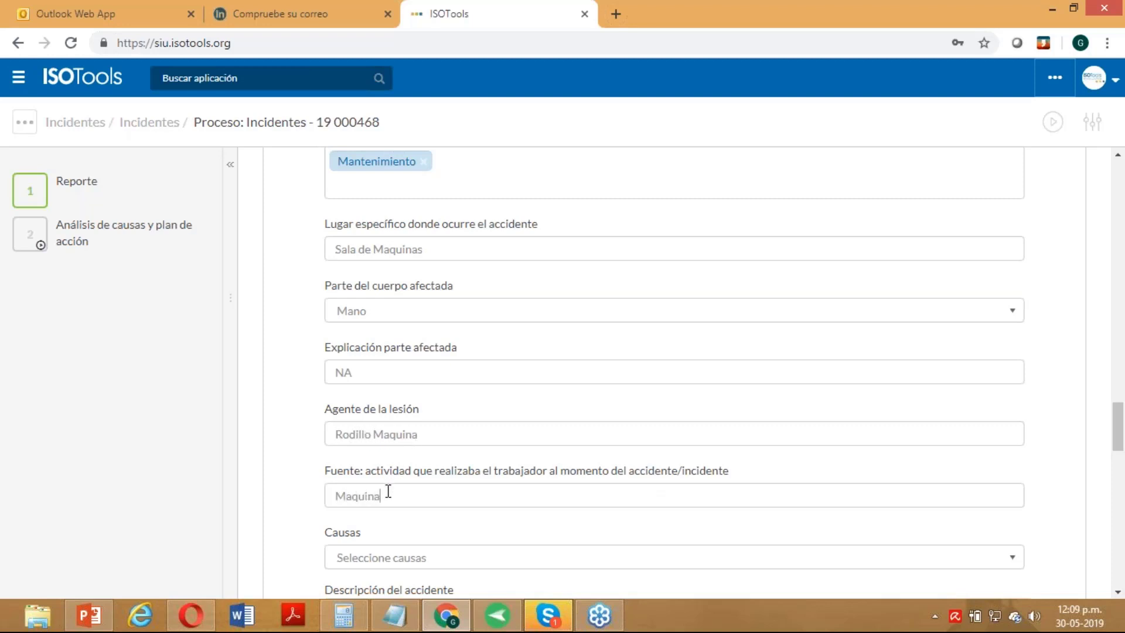
text( xxx)
click(409, 562)
- Set the accident cause to Condición insegura instead of Acción insegura
drag(1120, 417, 1120, 452)
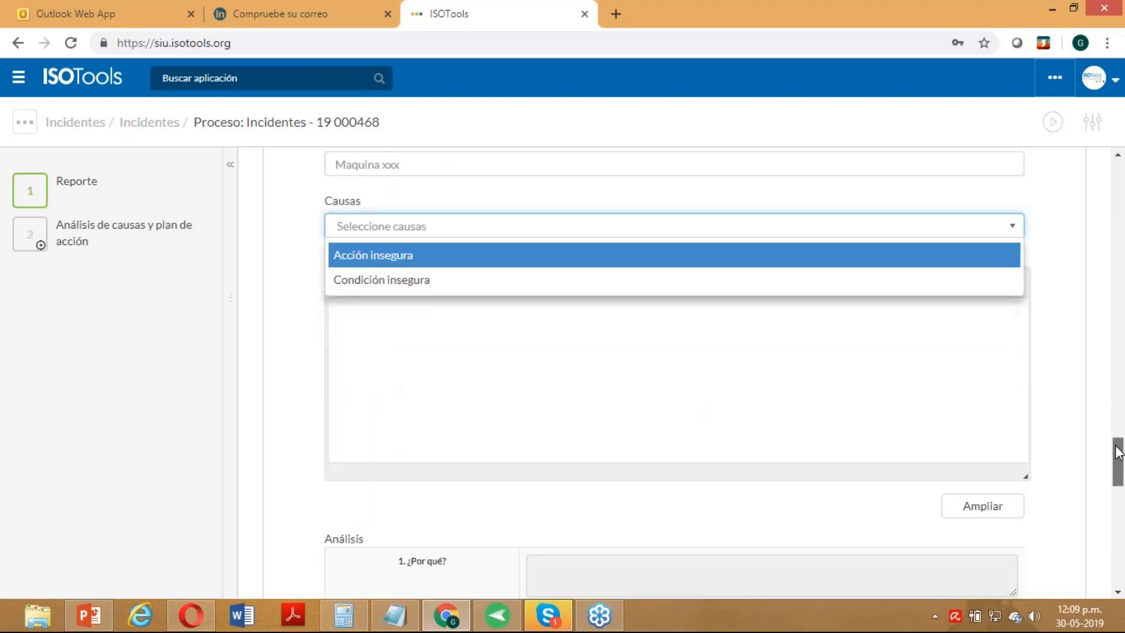
click(373, 258)
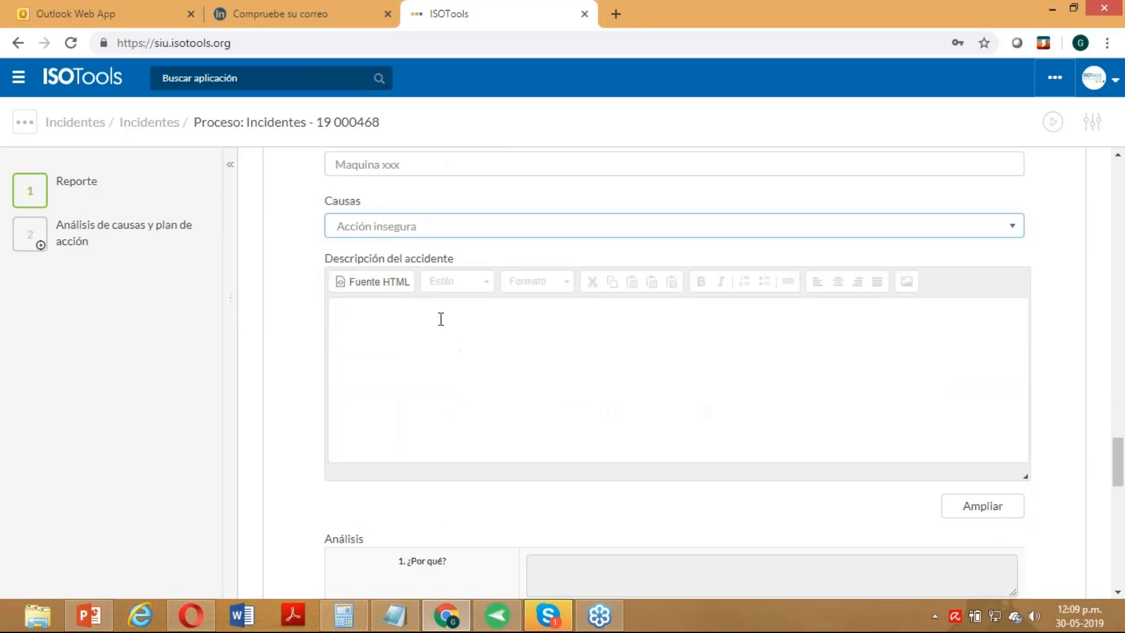
click(425, 232)
click(433, 279)
- Write 'Se golpea mano' as the accident description in the enlarged editor and save it
click(404, 322)
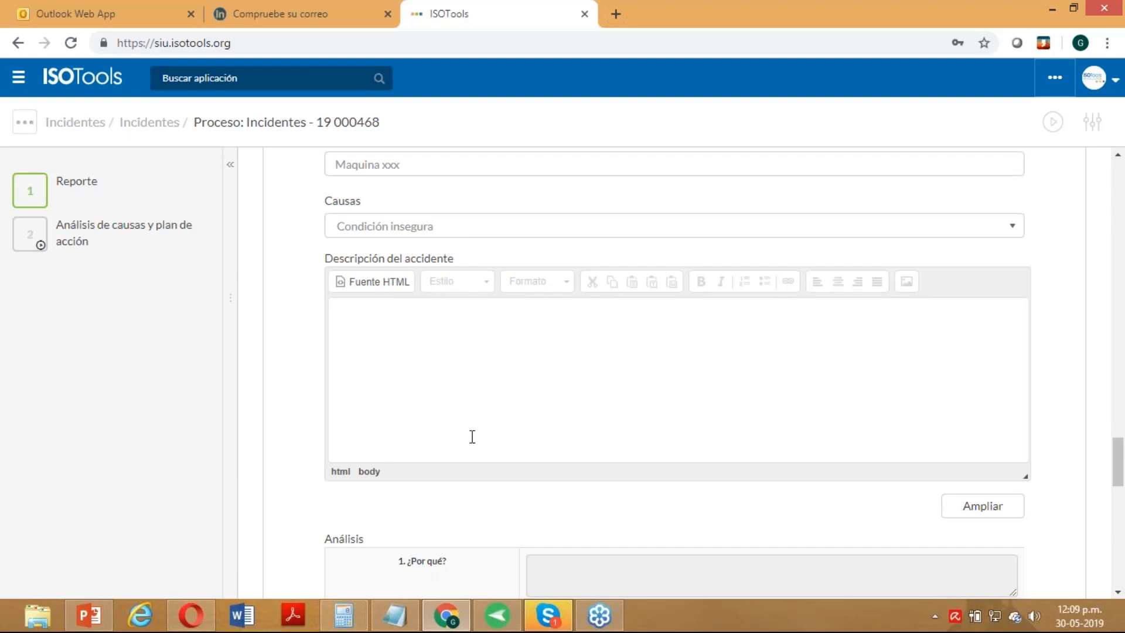
click(978, 519)
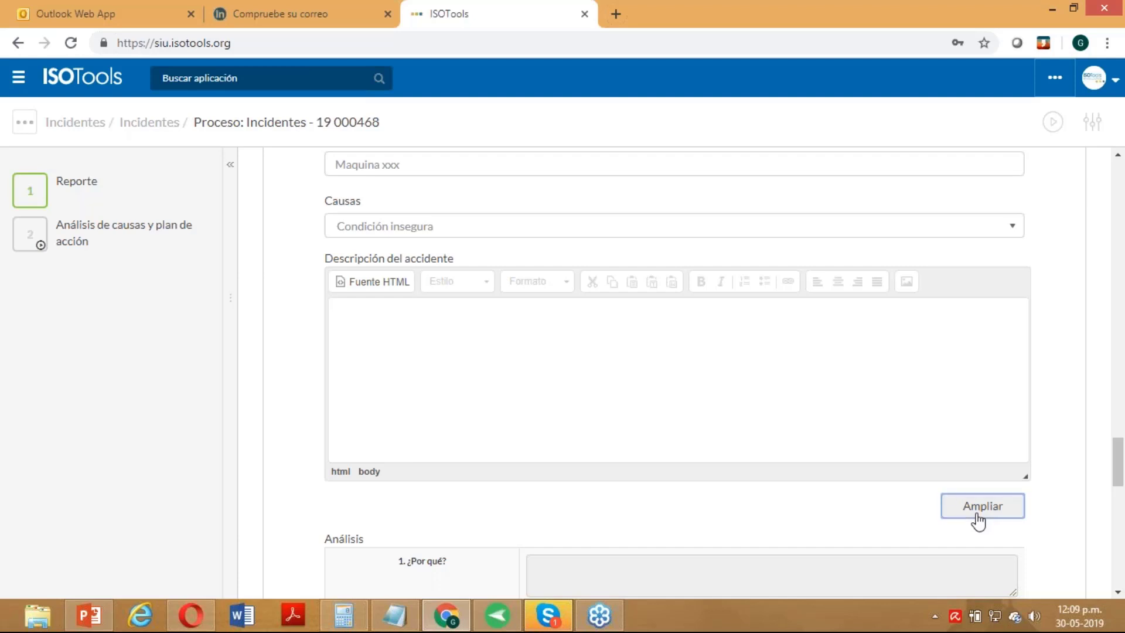
text(d)
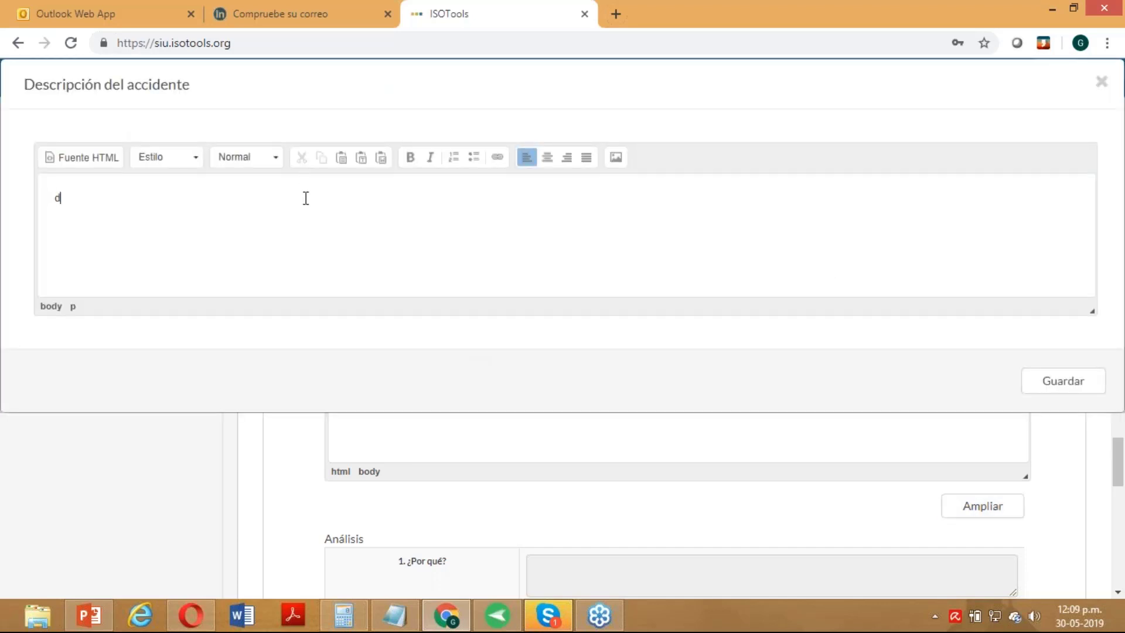
key(BackSpace)
text(Se golpea mano)
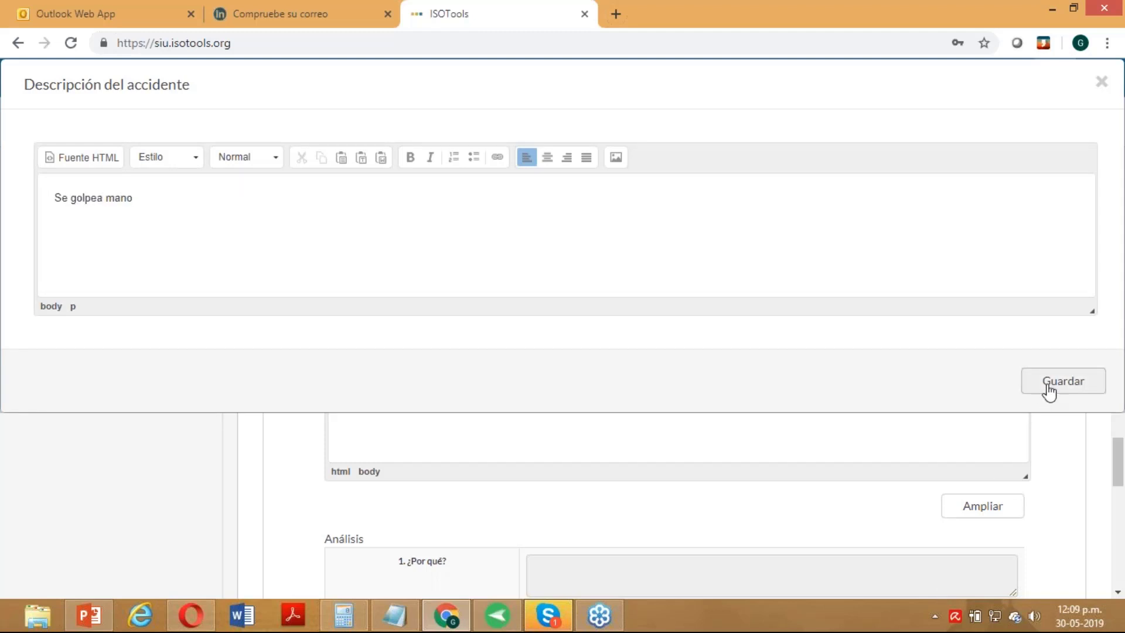
click(1049, 391)
drag(1120, 457, 1121, 495)
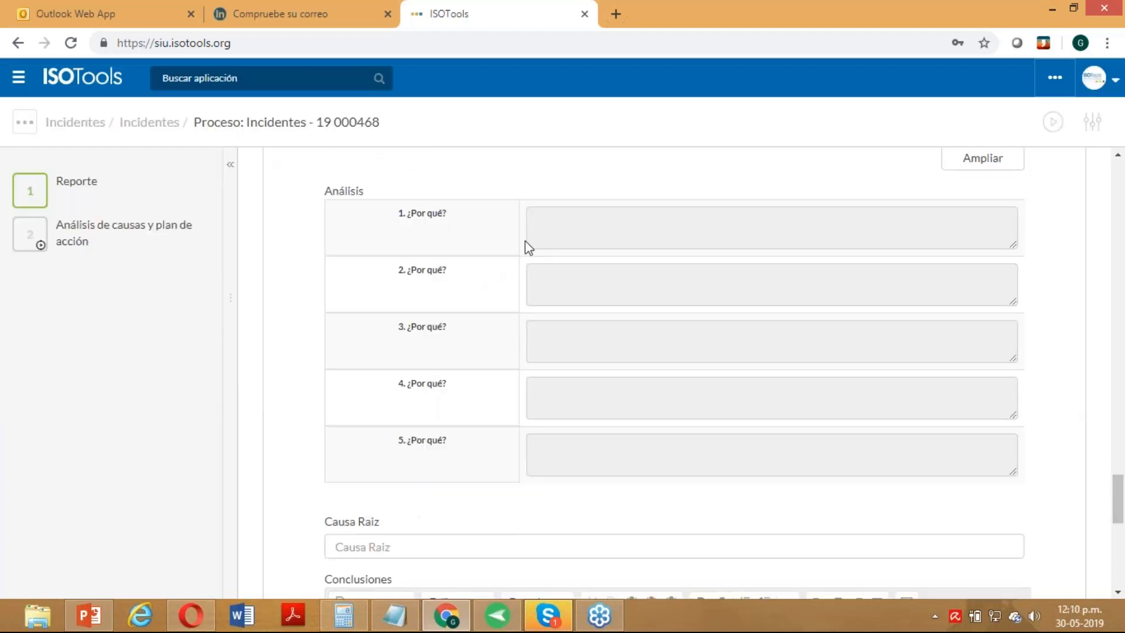
- Answer the first ¿Por qué? with 'Maquina en mal estado', fixing the 'Mauina' typo
click(590, 302)
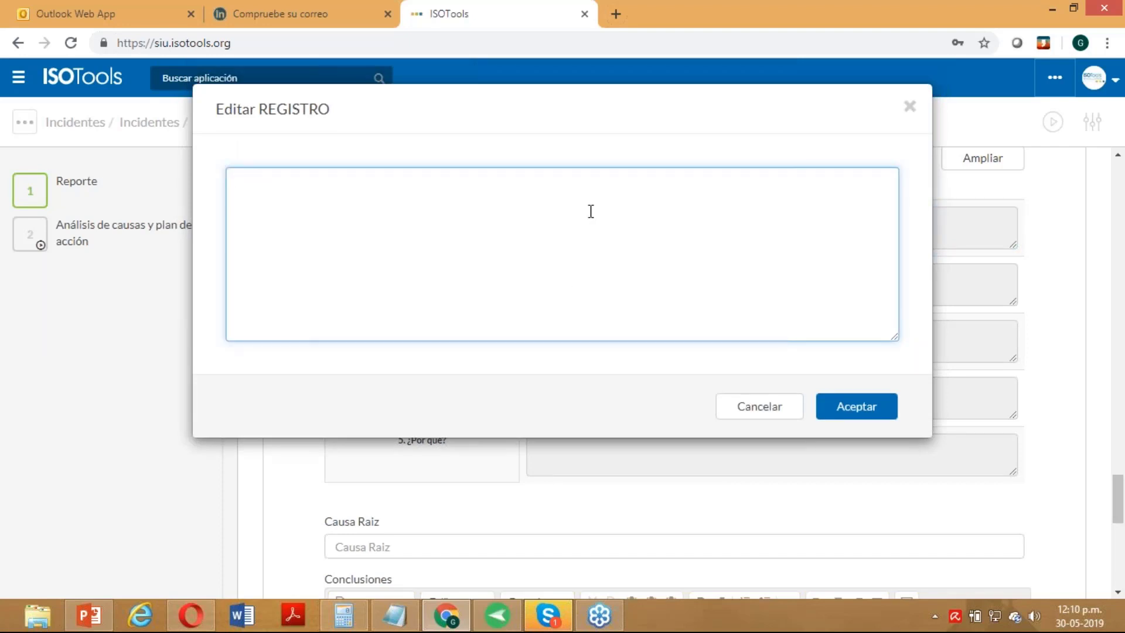
text(Mauina en mal estado)
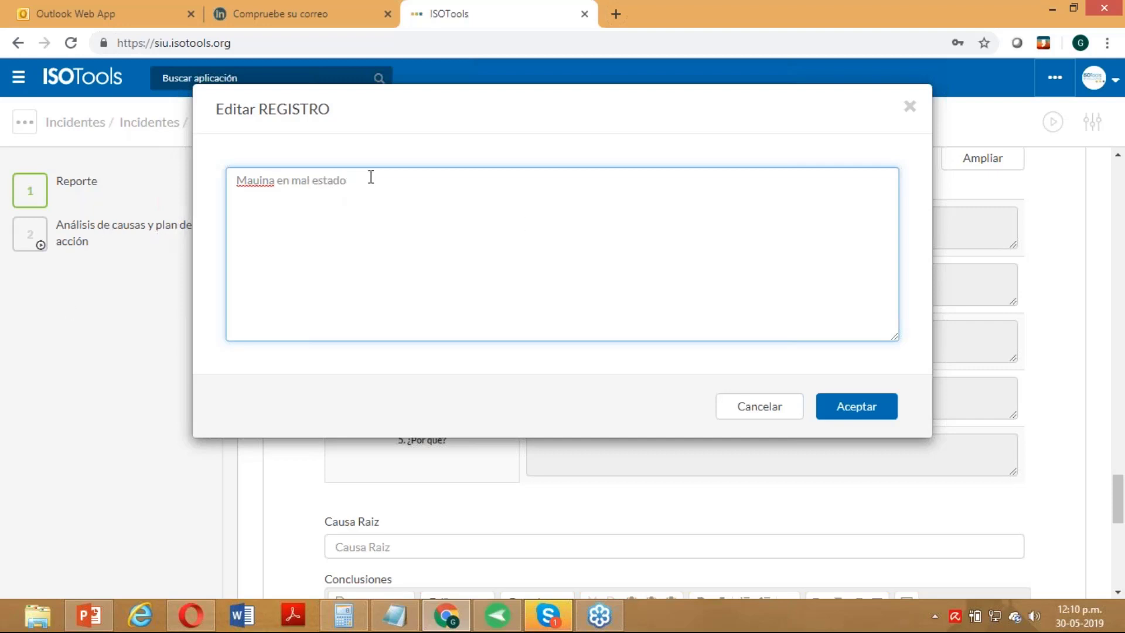
drag(371, 177, 239, 187)
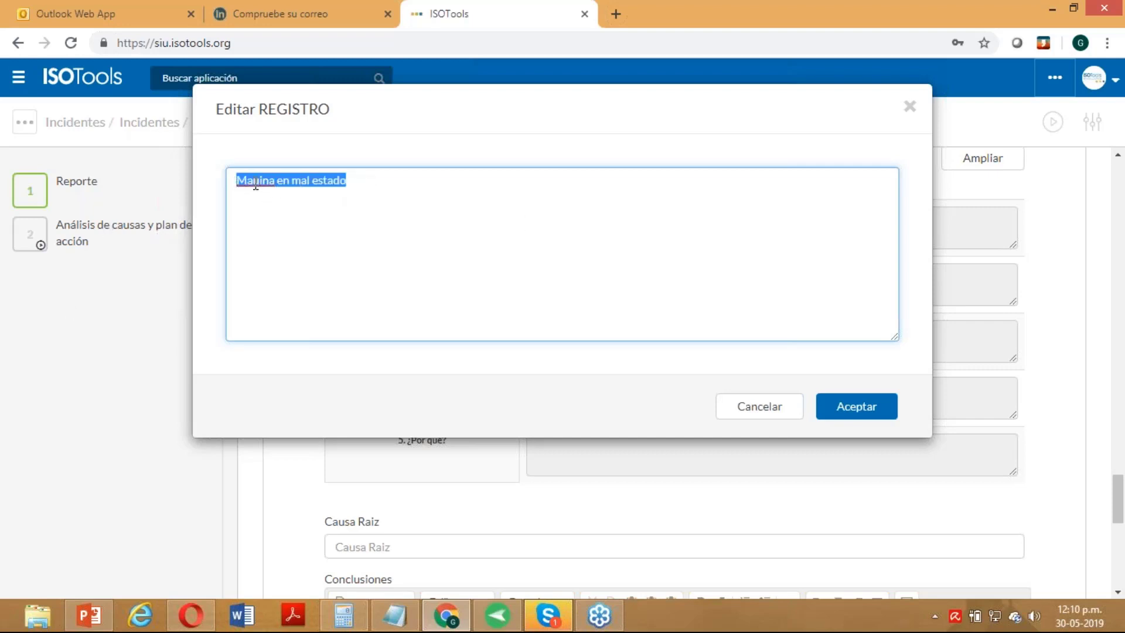
click(256, 185)
text(q)
drag(382, 179, 201, 178)
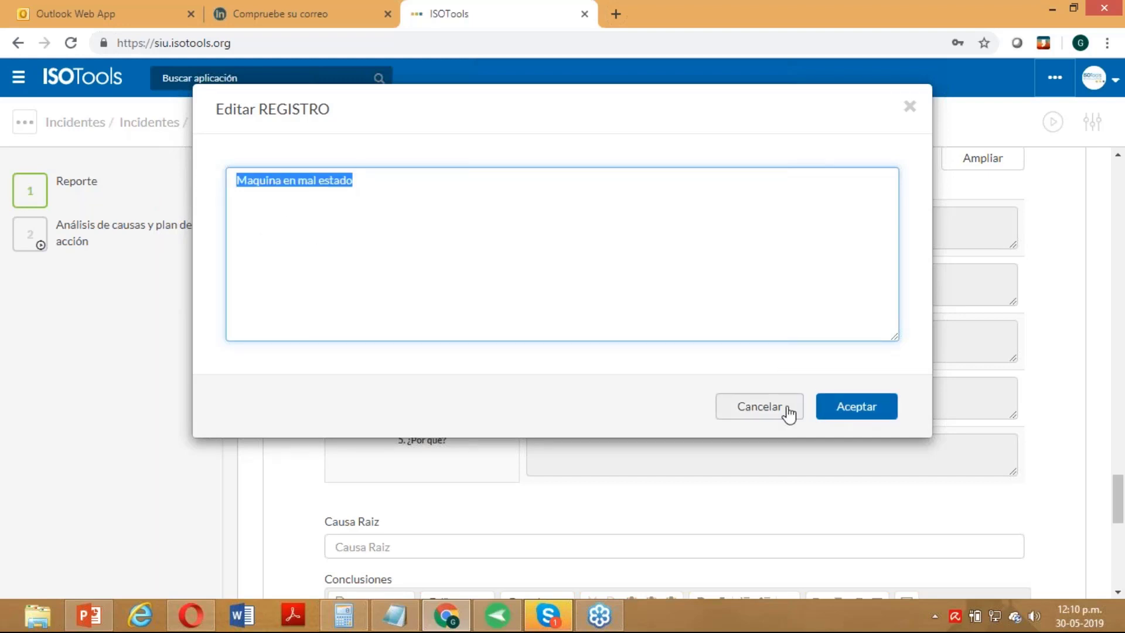
click(834, 407)
- Fill the remaining four ¿Por qué? answers with the same 'Maquina en mal estado' text
click(575, 278)
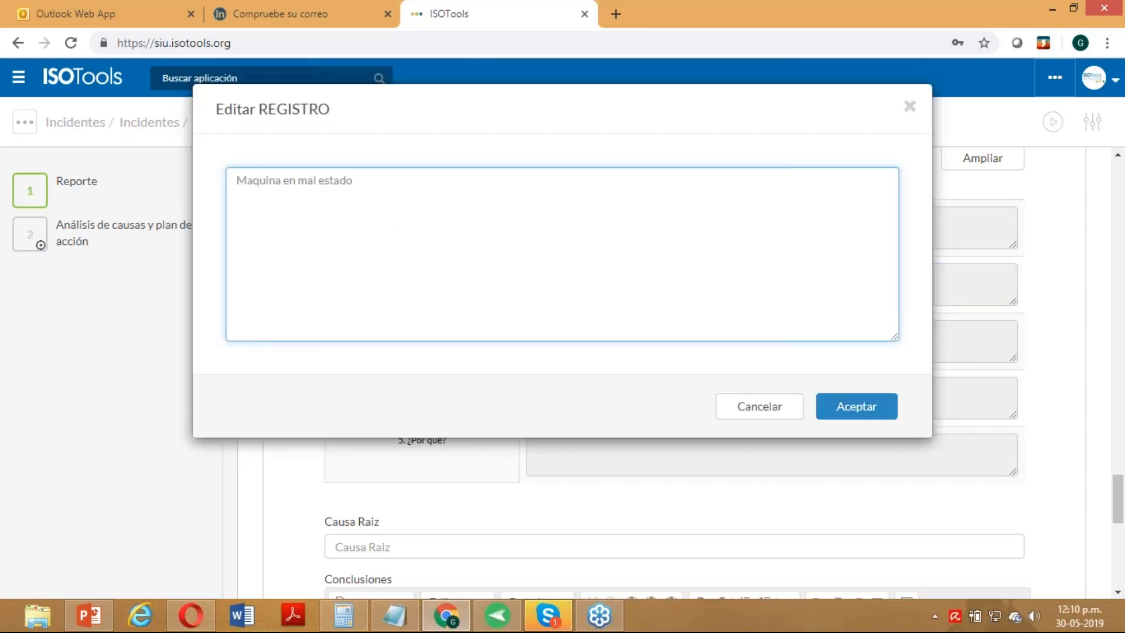
click(884, 409)
click(555, 344)
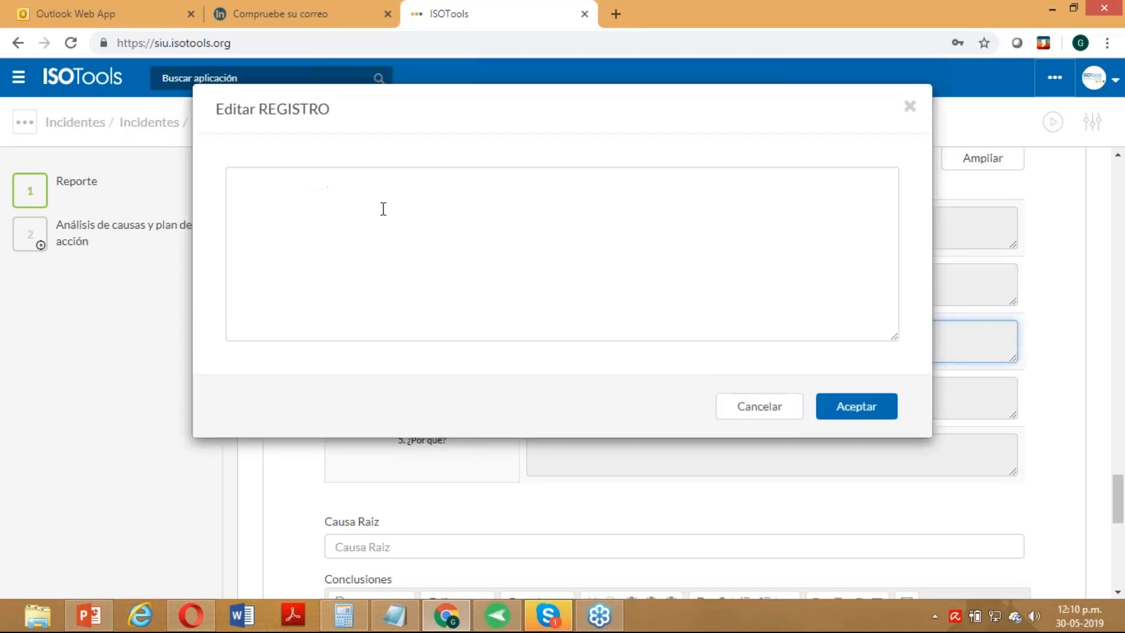
click(857, 413)
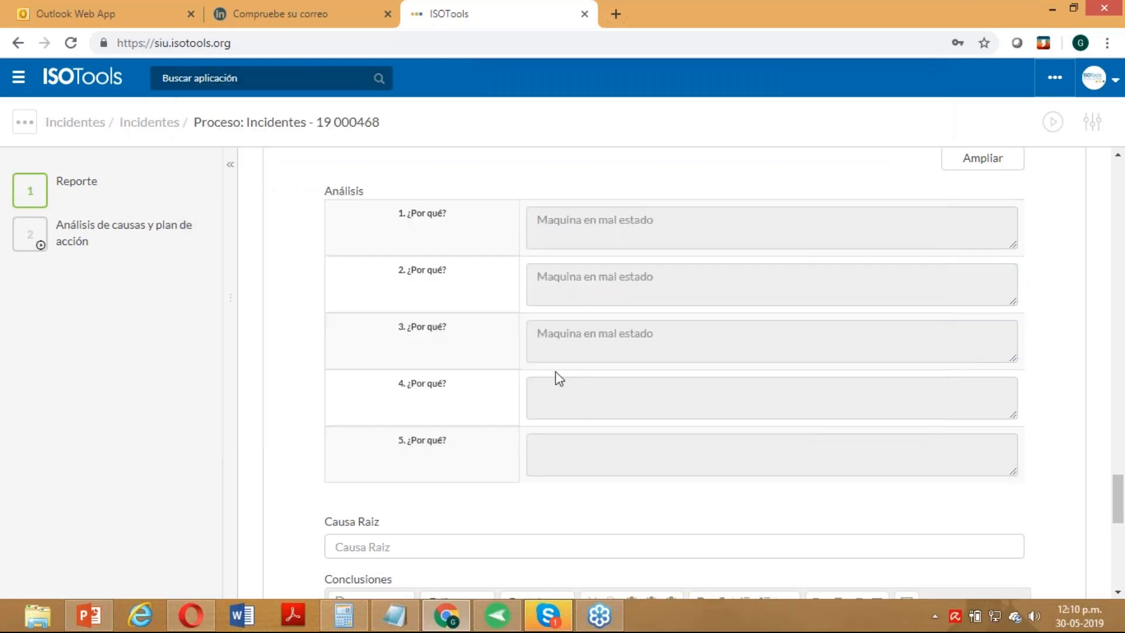
click(563, 397)
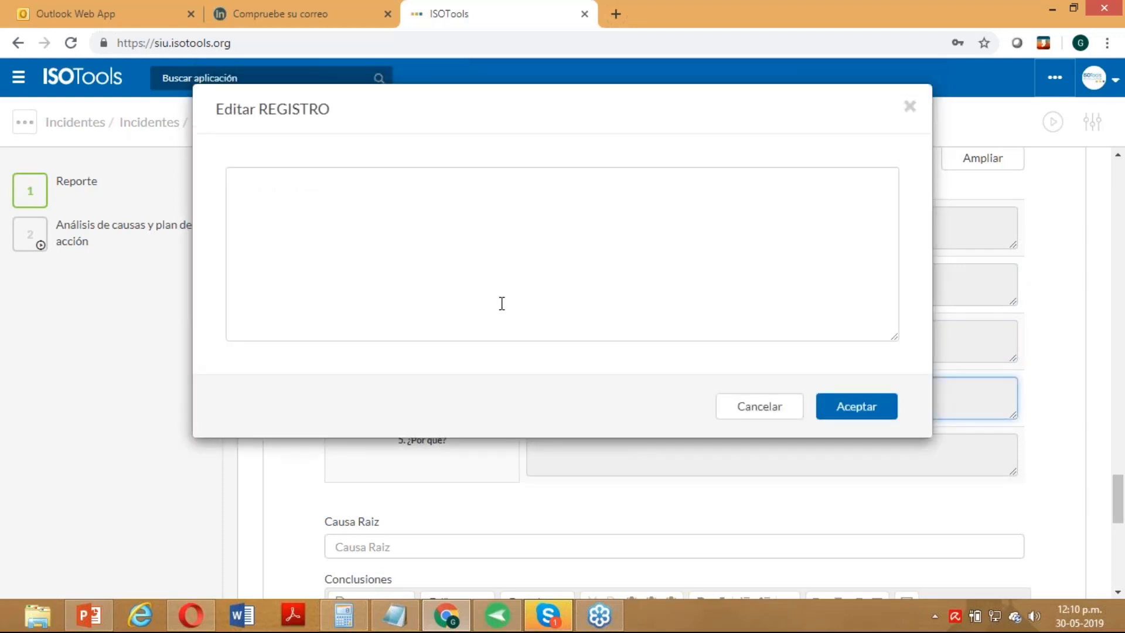
click(482, 223)
text(Maquina en mal estado)
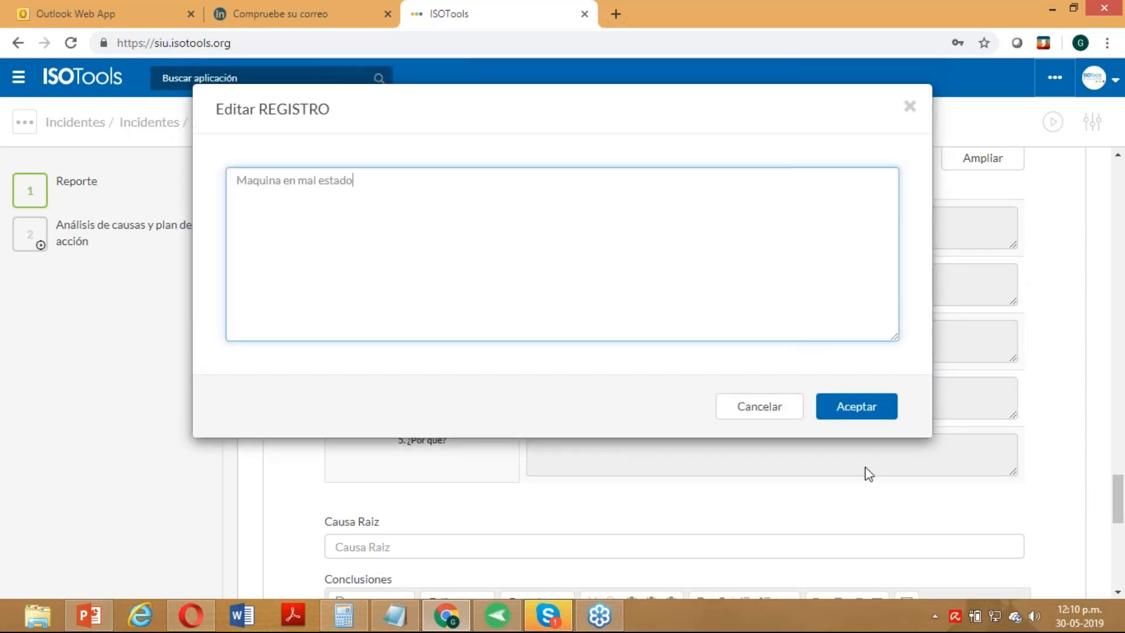
click(818, 394)
click(623, 459)
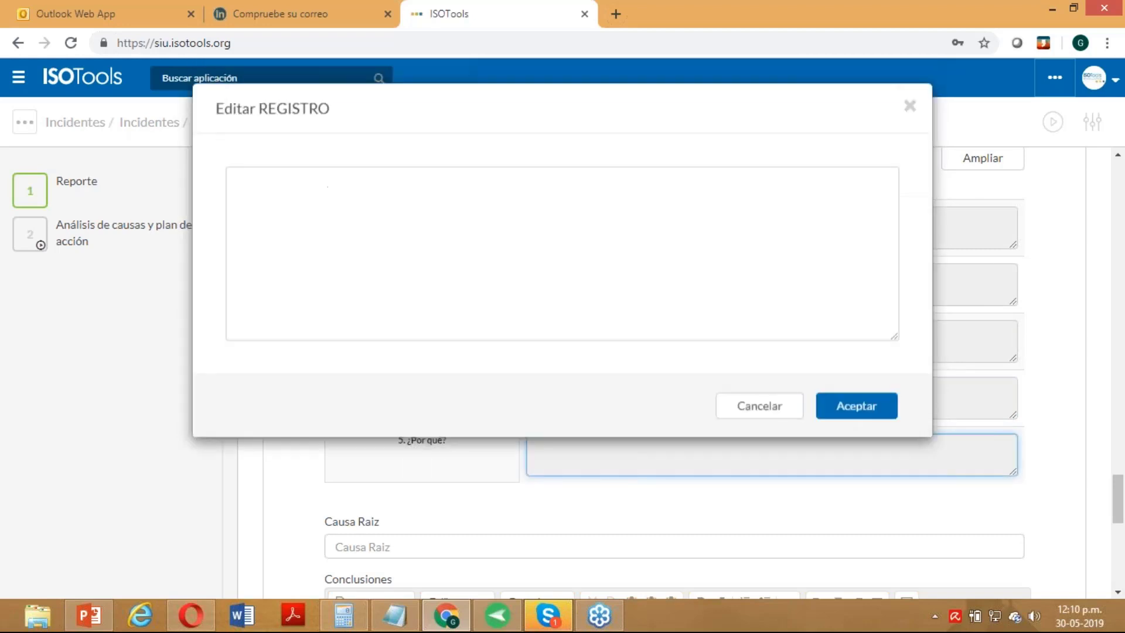
click(359, 221)
text(Maquina en mal estado)
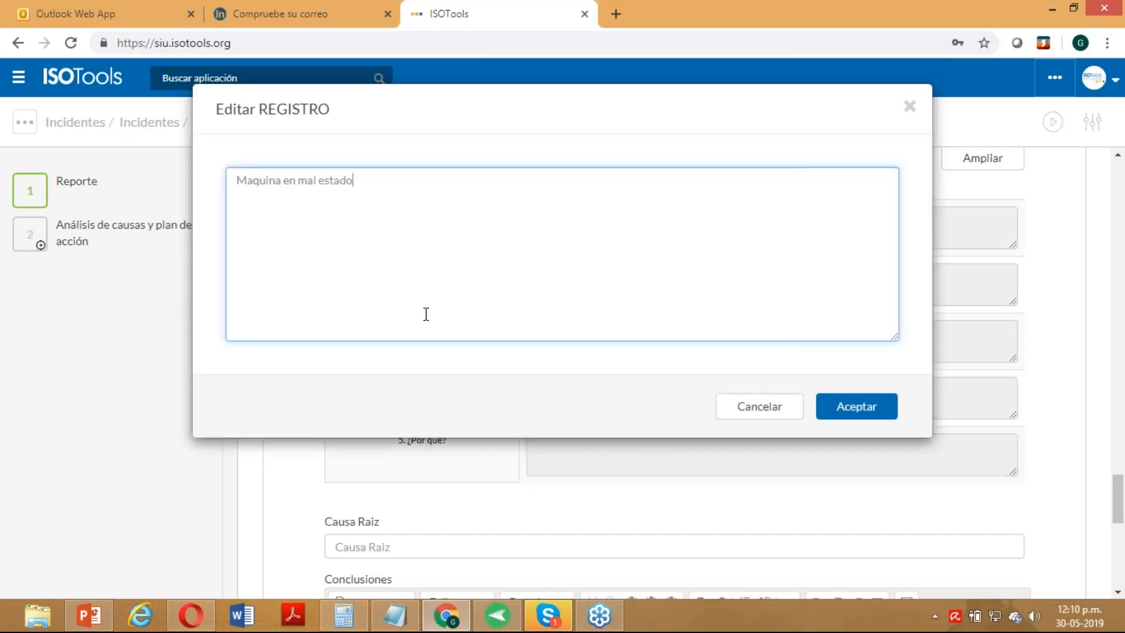
click(856, 407)
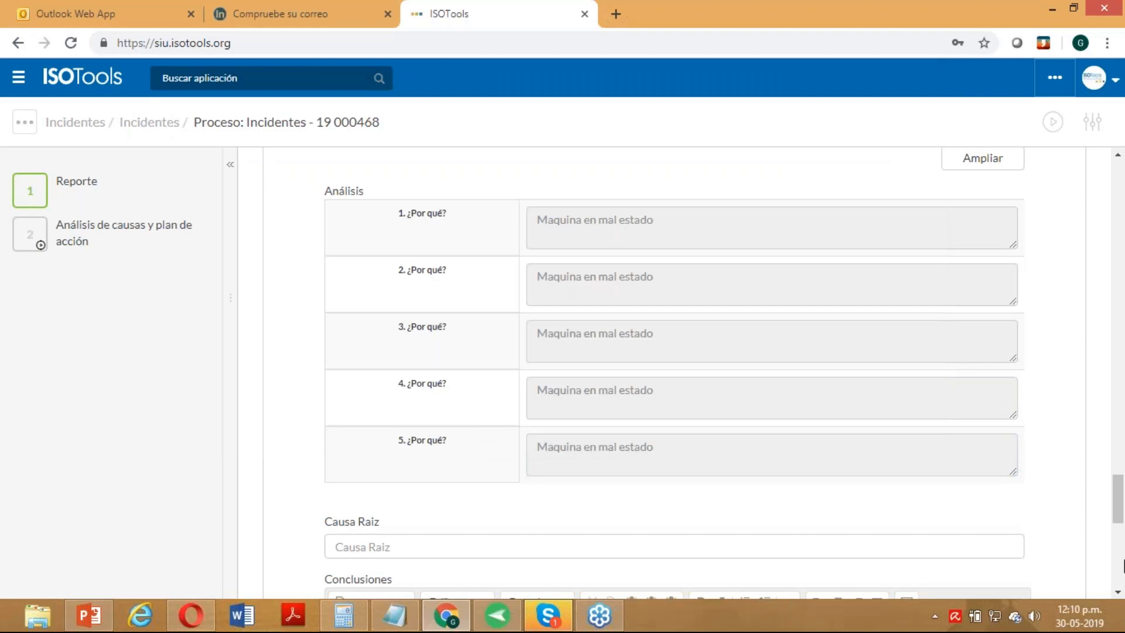
- Enter root cause 'Falta Mantencion' and a placeholder 'a' in the conclusions
scroll(1121, 516, down, 3)
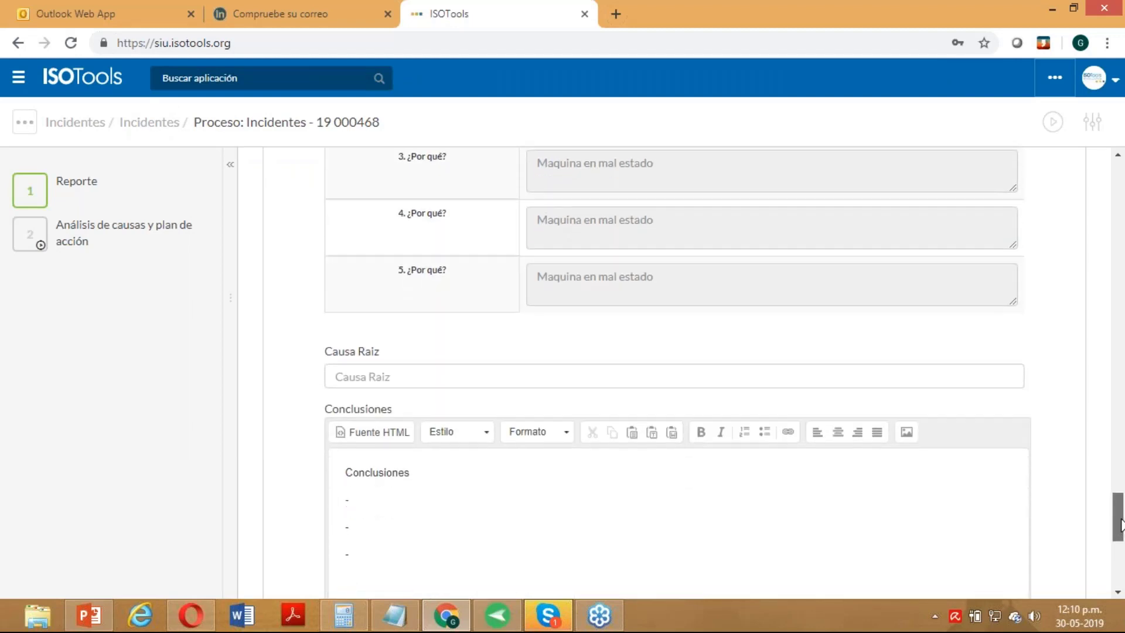
scroll(1121, 525, down, 2)
click(467, 285)
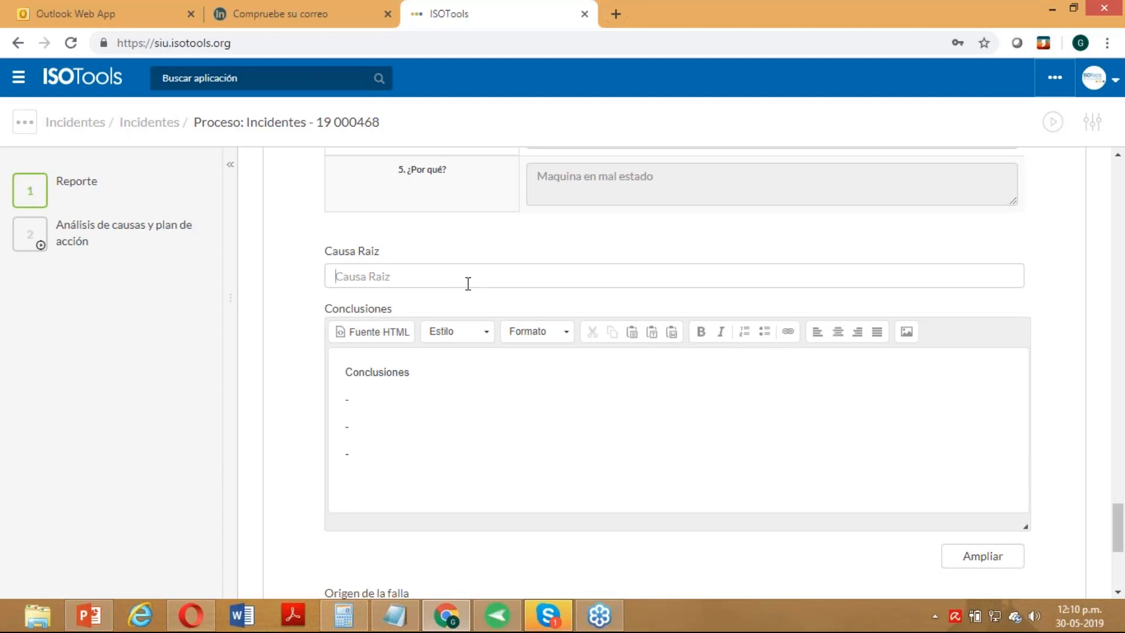
text(Falta Mantenci[on)
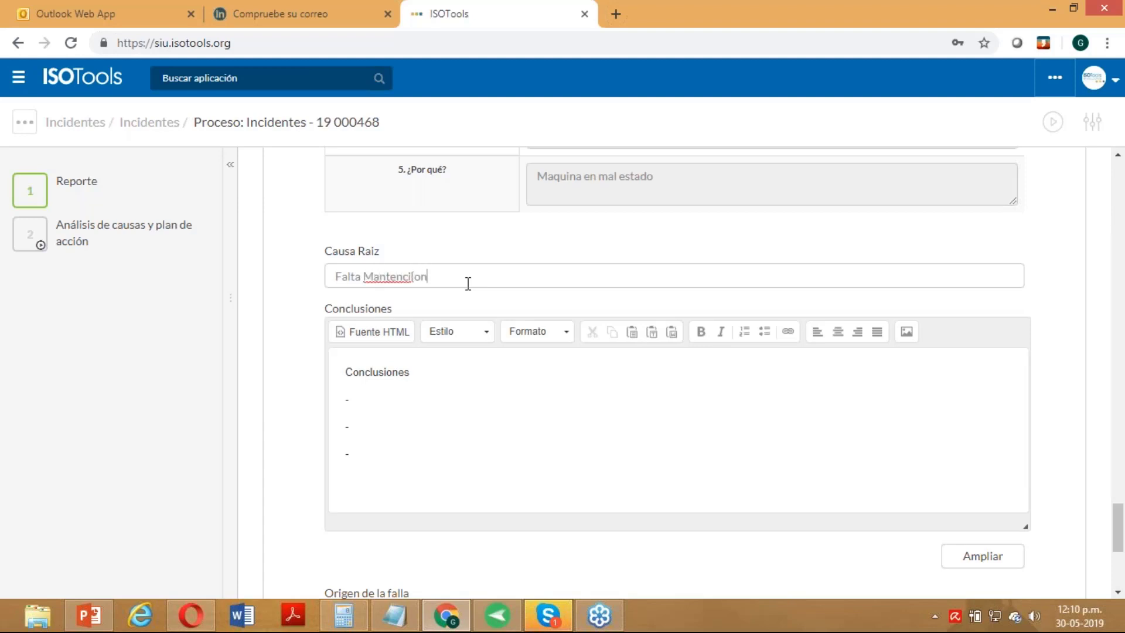
key(Left)
key(Left)
key(BackSpace)
click(446, 423)
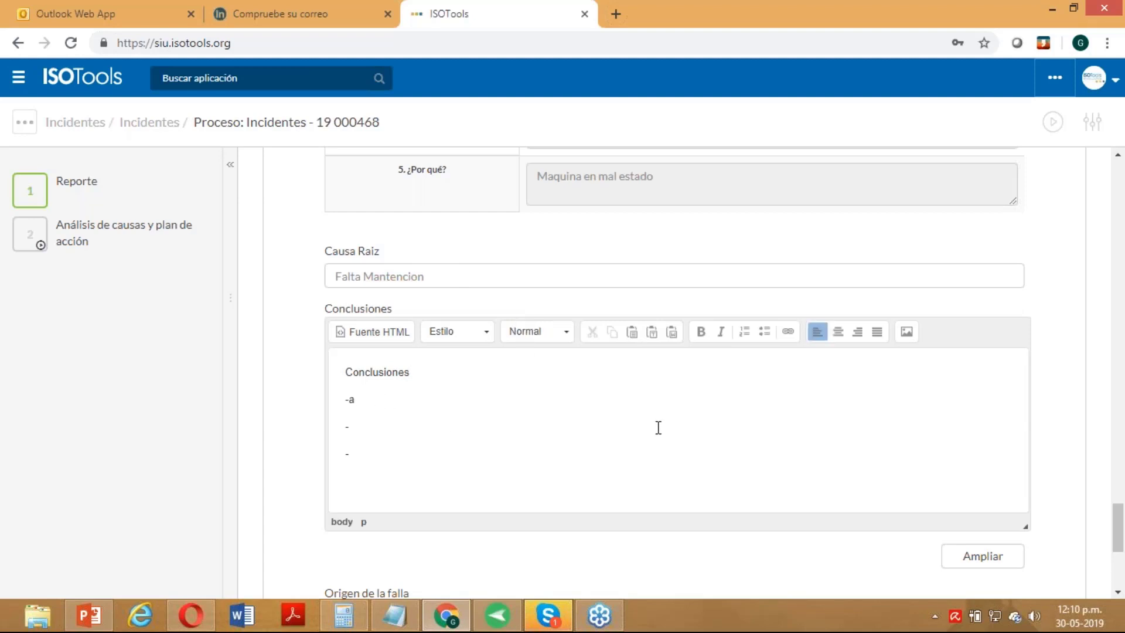
scroll(658, 428, down, 2)
text(a)
scroll(658, 437, down, 2)
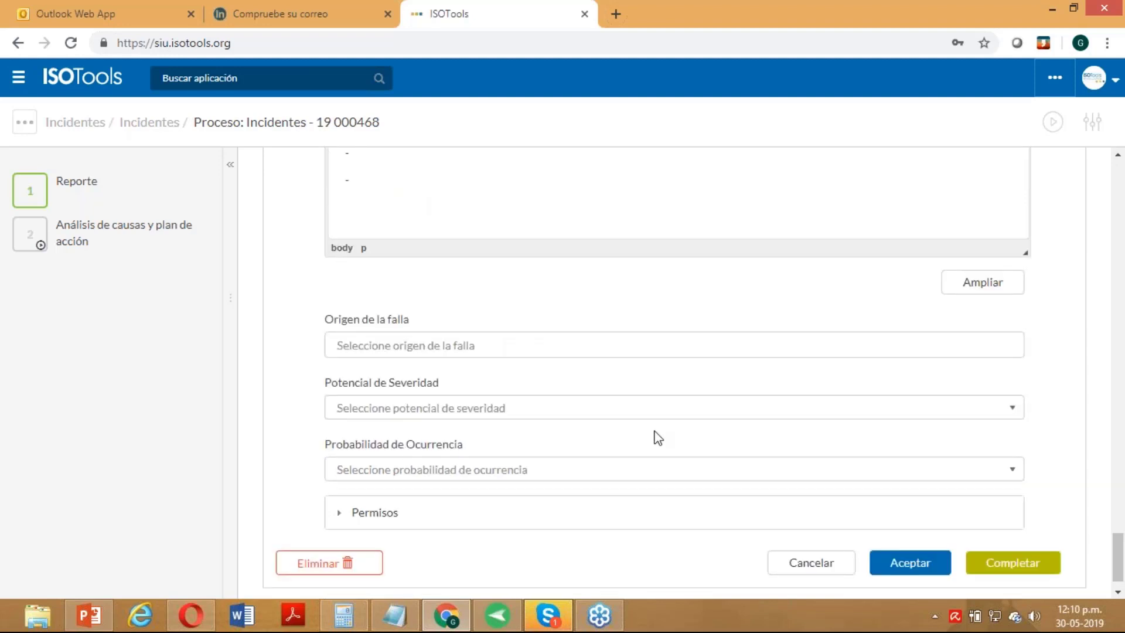
- Set failure origin Estándares inexistentes, severity potential Baja and occurrence probability Baja
click(502, 350)
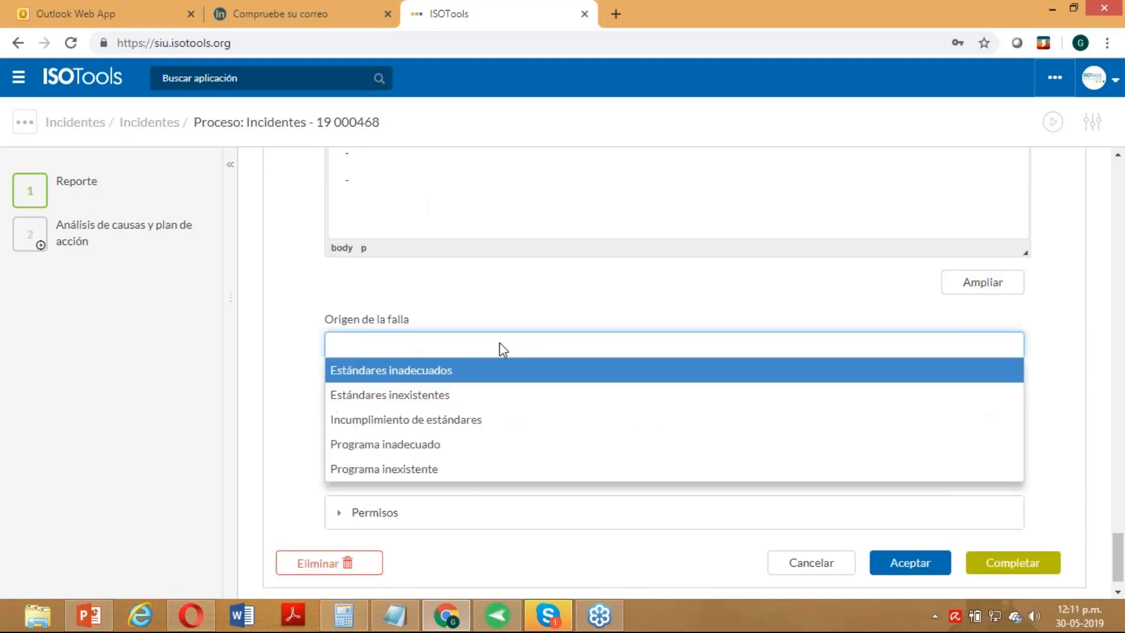
click(477, 396)
click(463, 440)
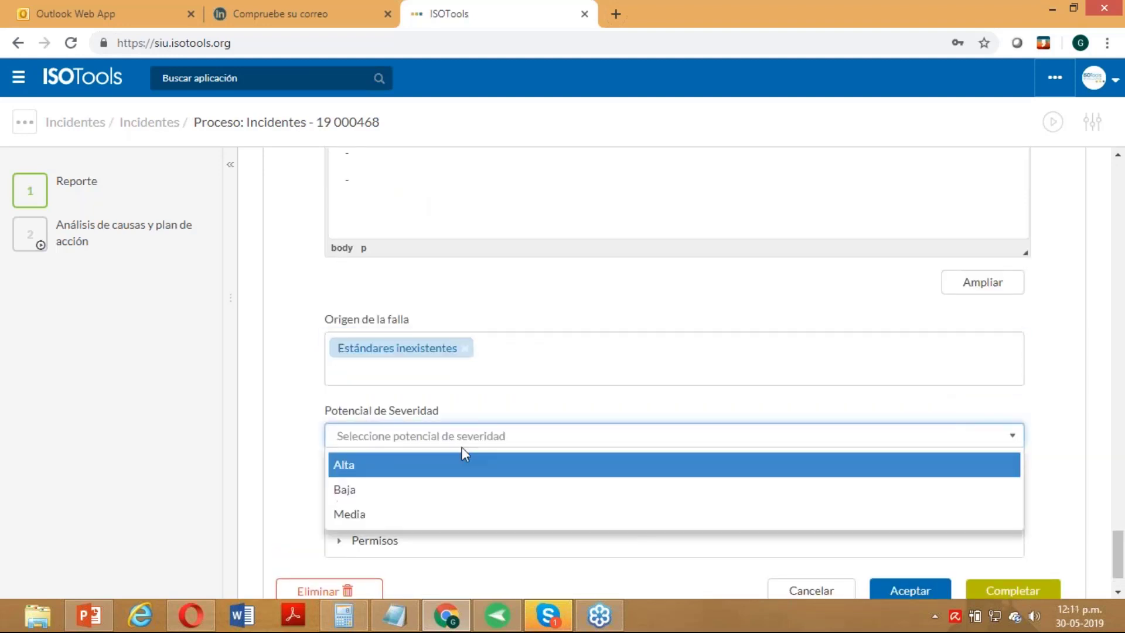
click(452, 492)
click(535, 504)
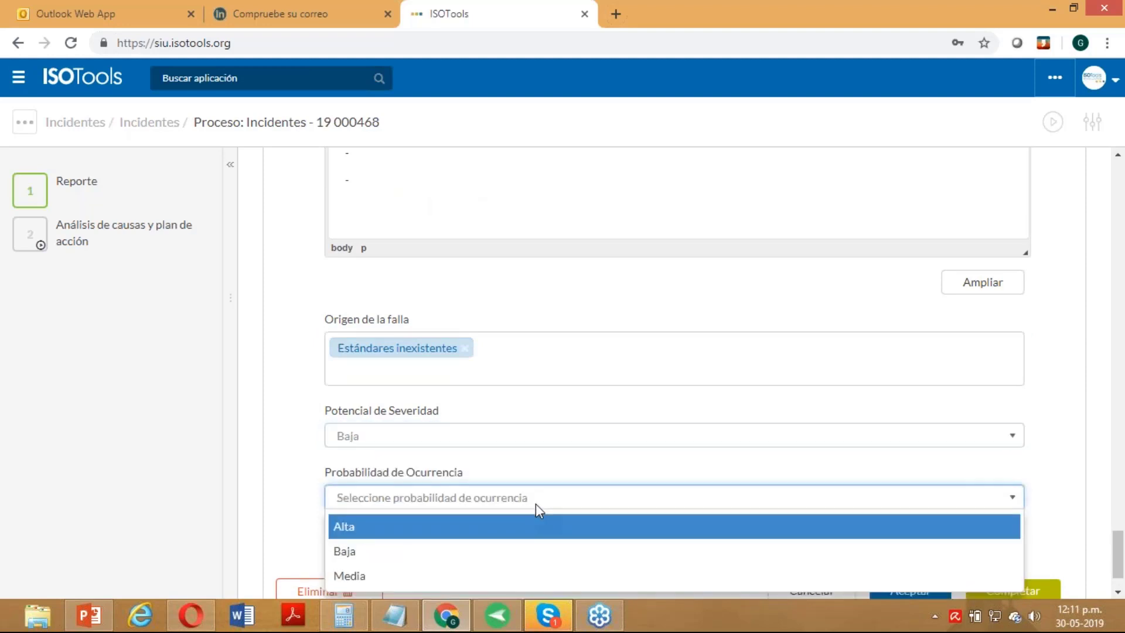
click(490, 550)
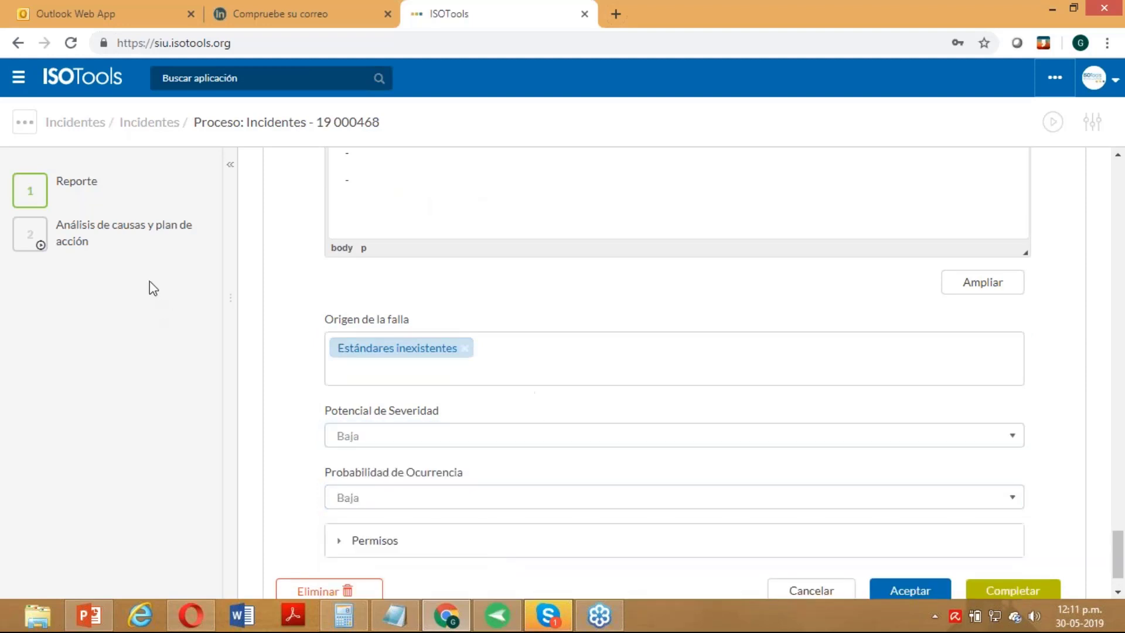
- Save the step 2 cause analysis form with Aceptar
click(146, 251)
scroll(310, 356, up, 10)
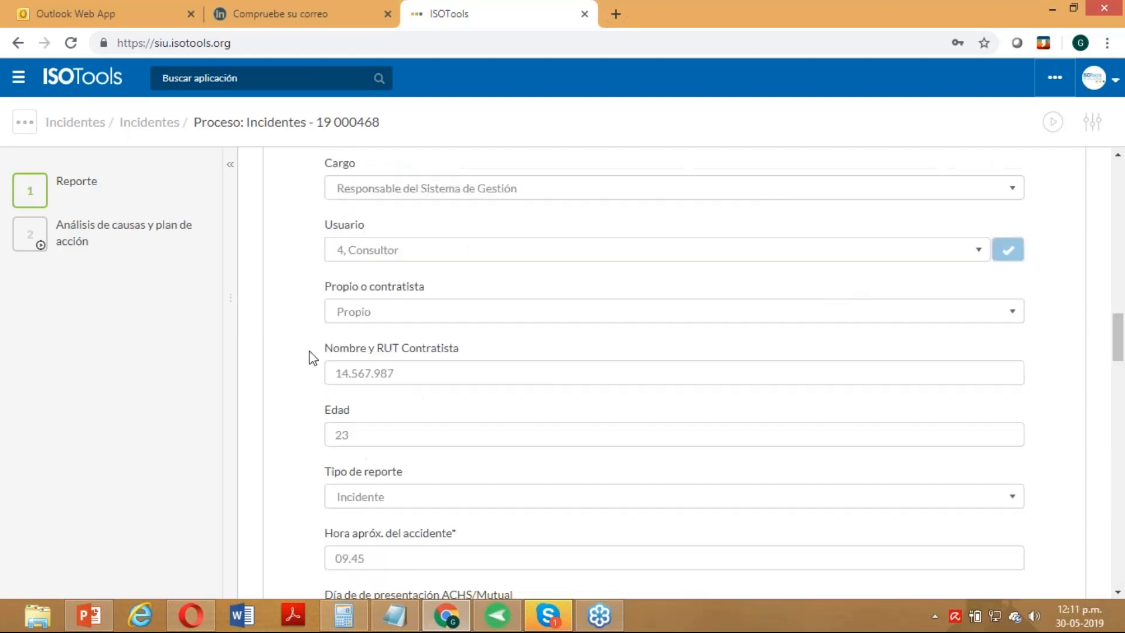
scroll(703, 369, up, 10)
scroll(756, 391, down, 10)
drag(1120, 337, 1123, 564)
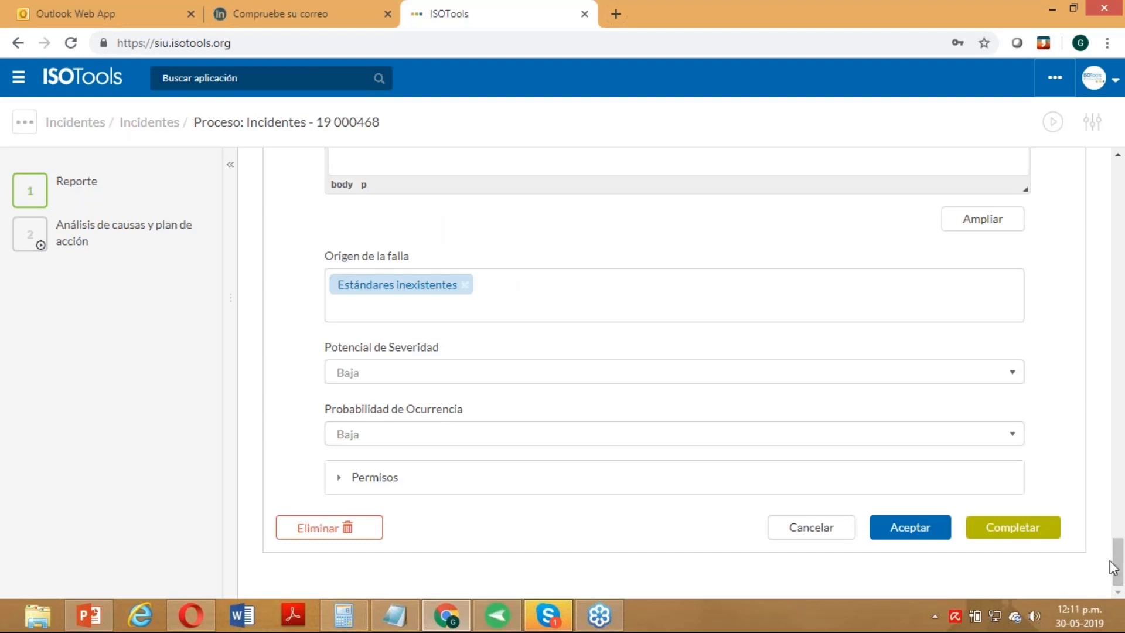
mouse_move(43, 254)
click(907, 531)
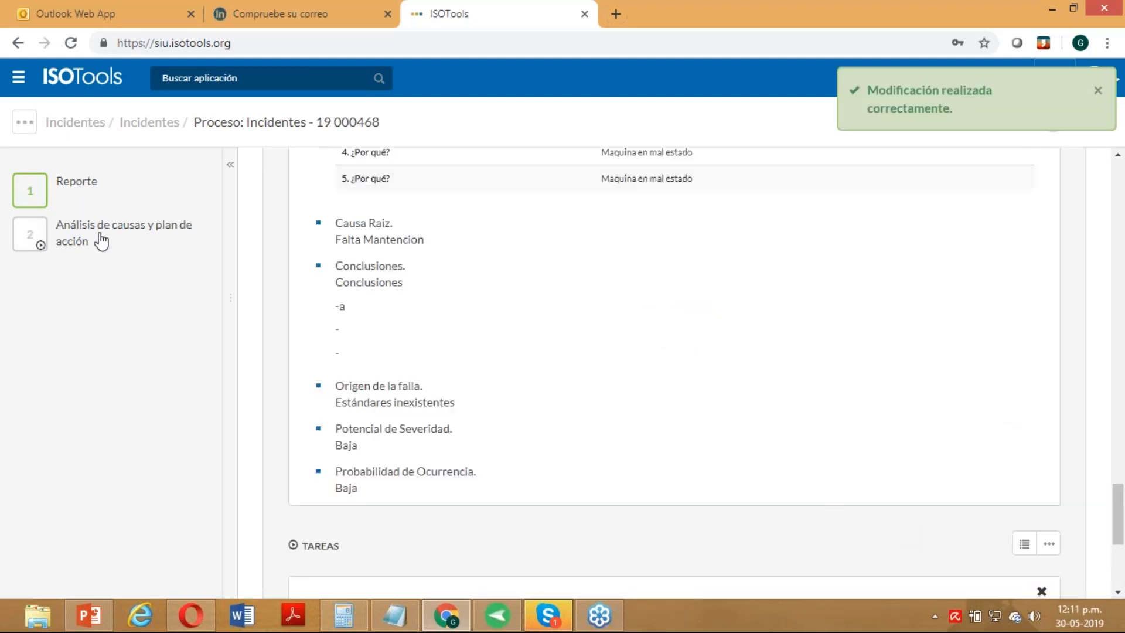
- From the Análisis de causas section, add an action task with solution 'Programa de Mantenimiento anual'
click(100, 241)
scroll(603, 385, down, 20)
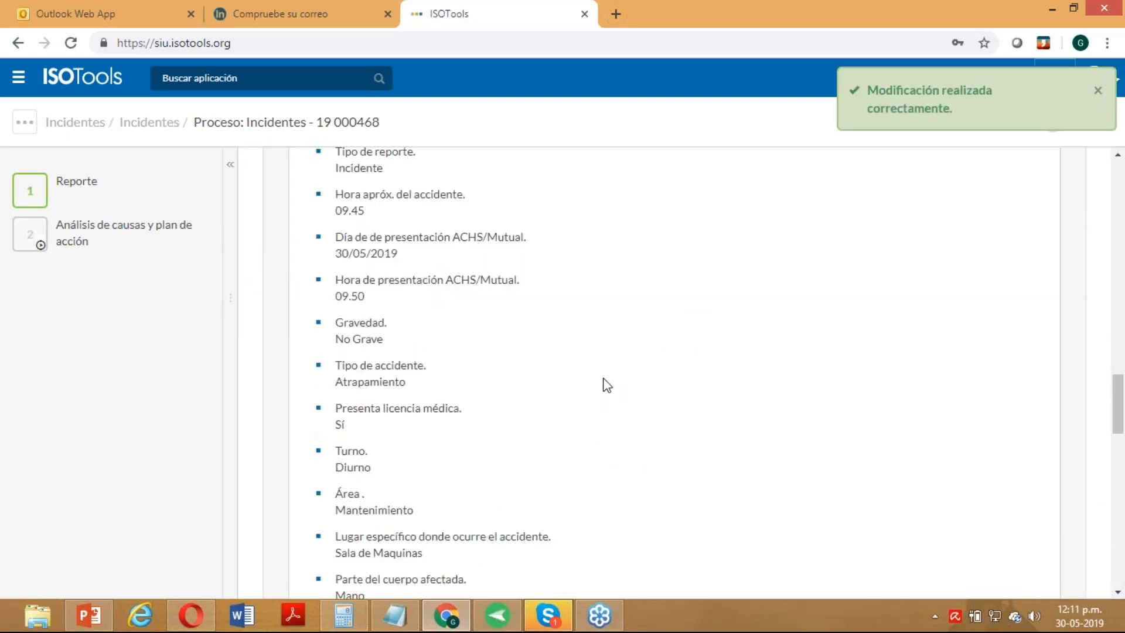
scroll(638, 335, down, 1)
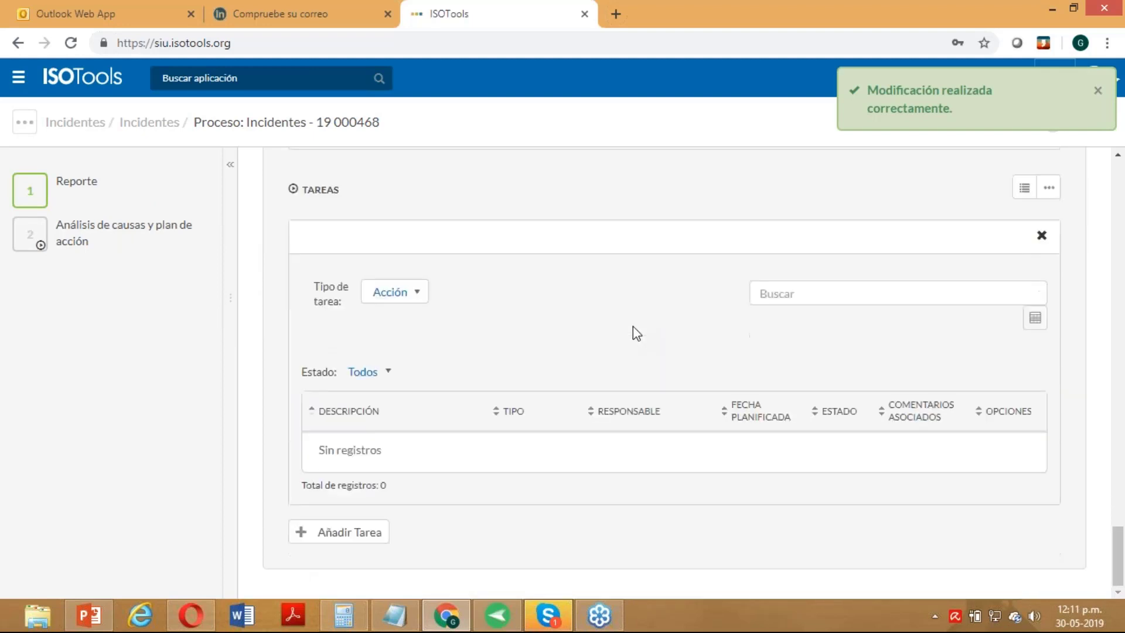
click(360, 534)
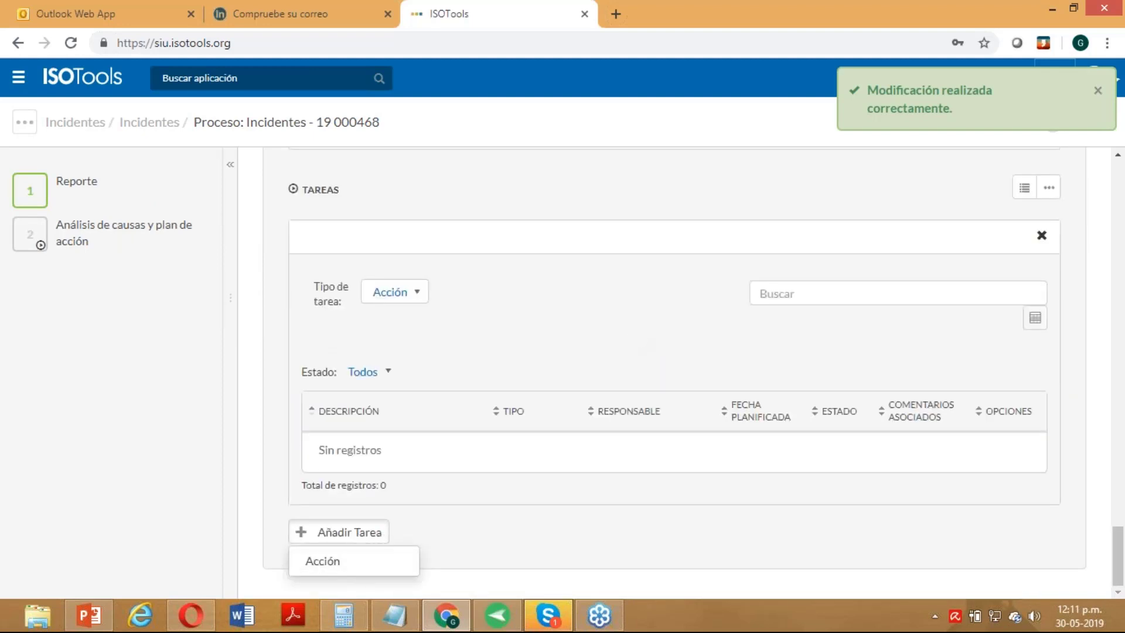
click(331, 561)
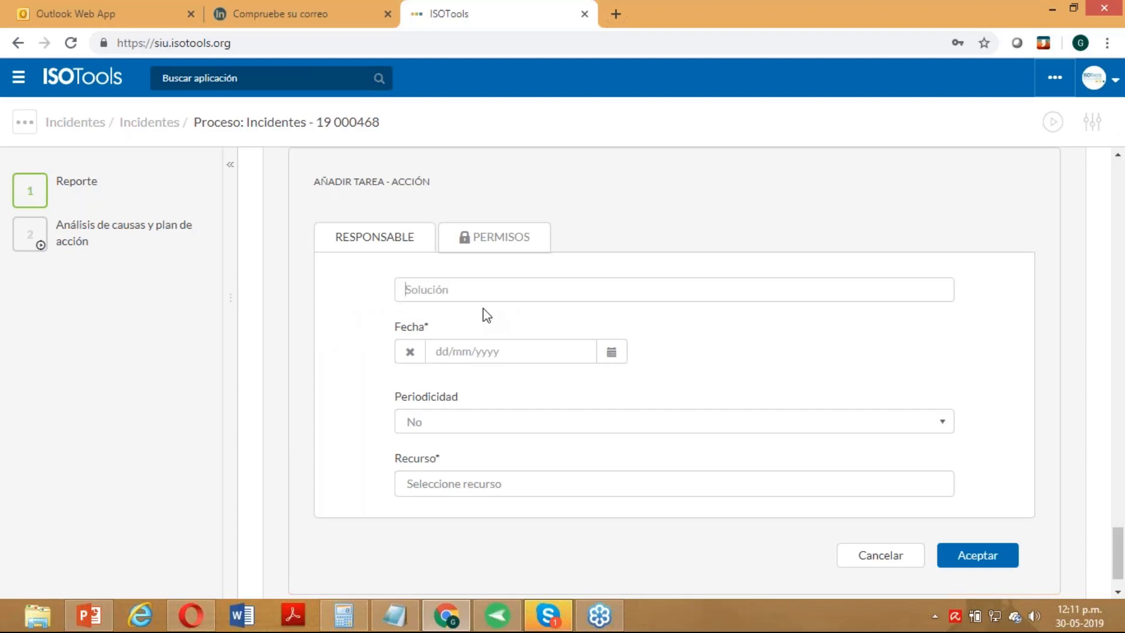
text(Programa de Mantenimien)
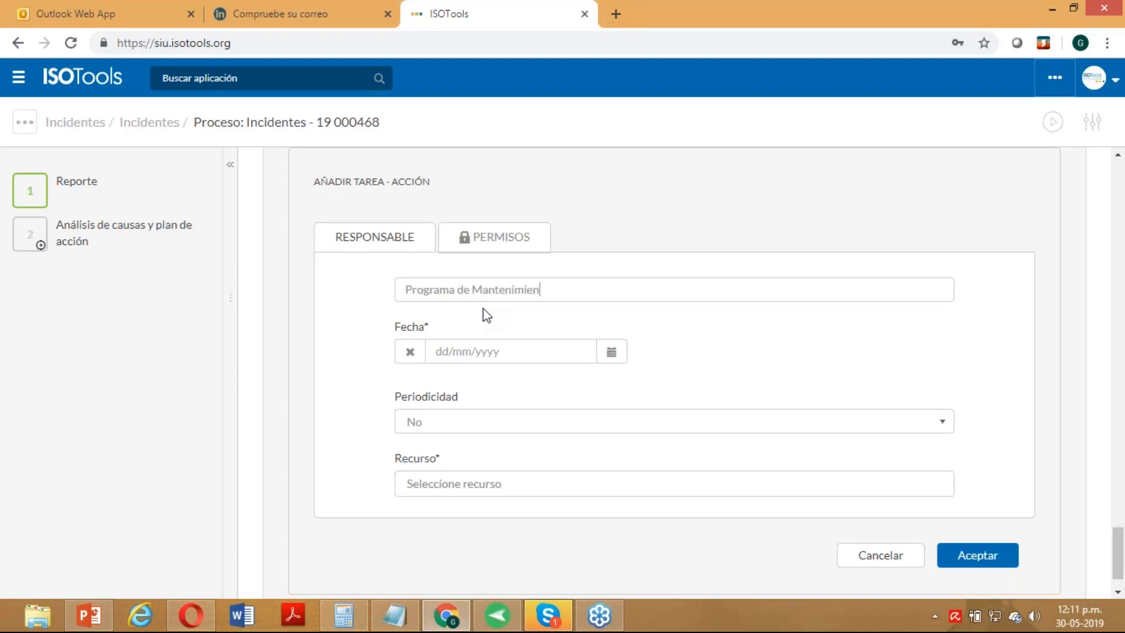
text(to anual)
- Date the task 06/06/2019, keep periodicity at No, assign a resource, and save it
click(611, 352)
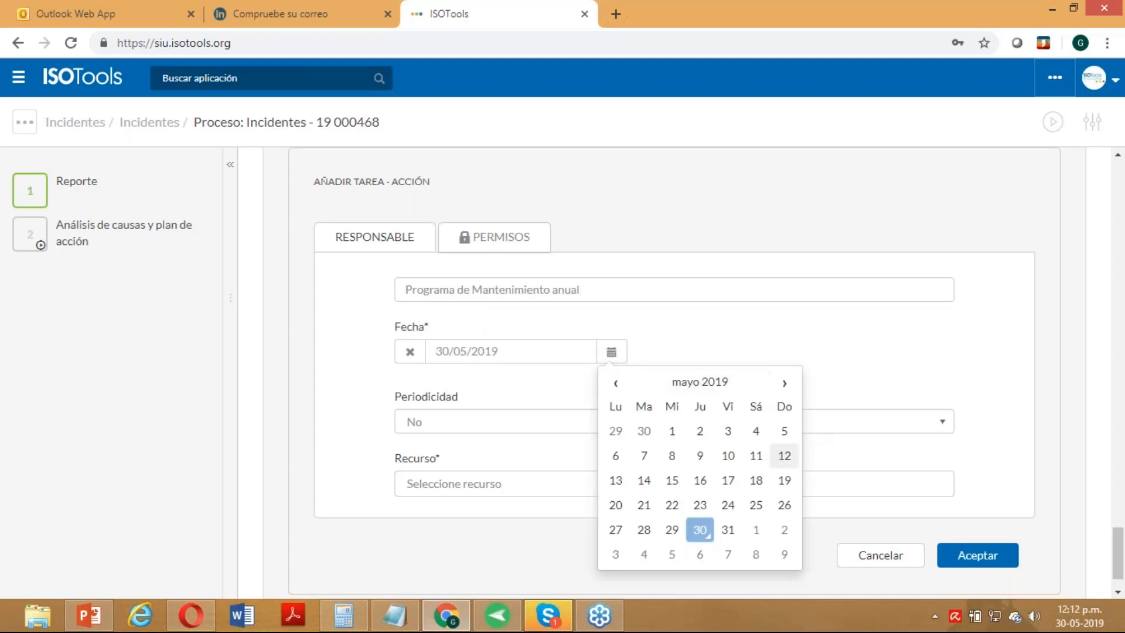
click(699, 554)
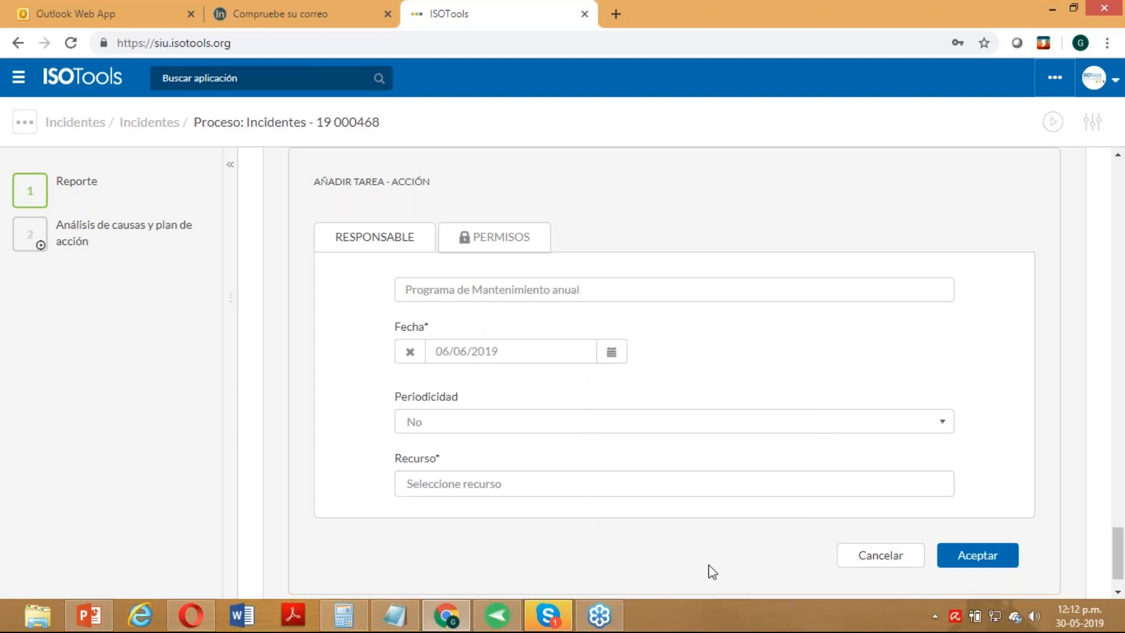
click(431, 429)
click(429, 427)
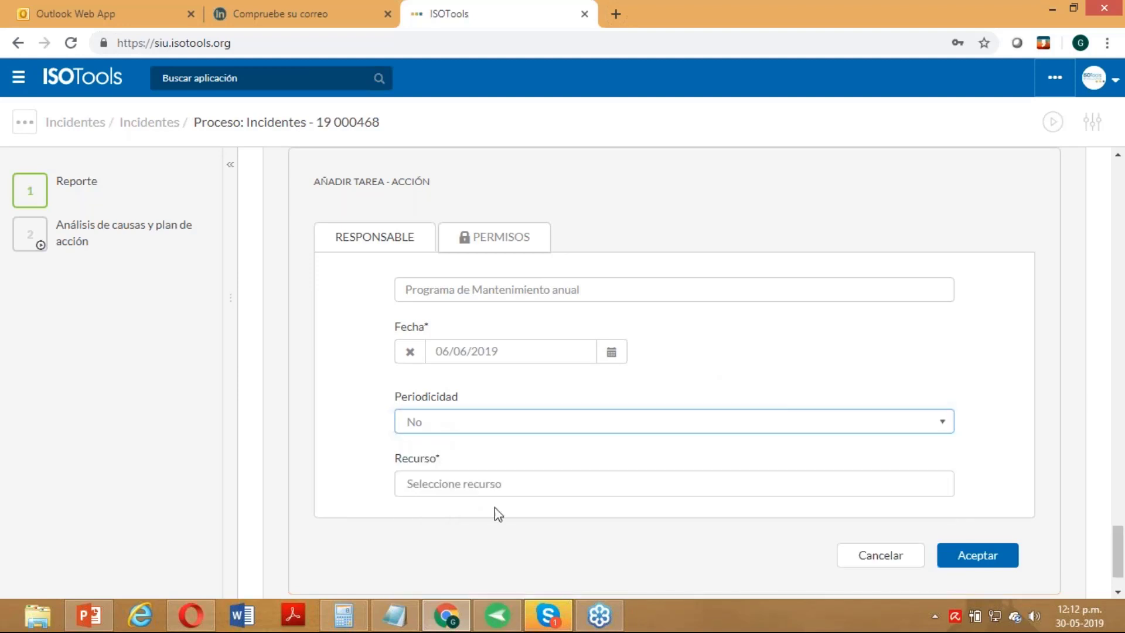
click(491, 484)
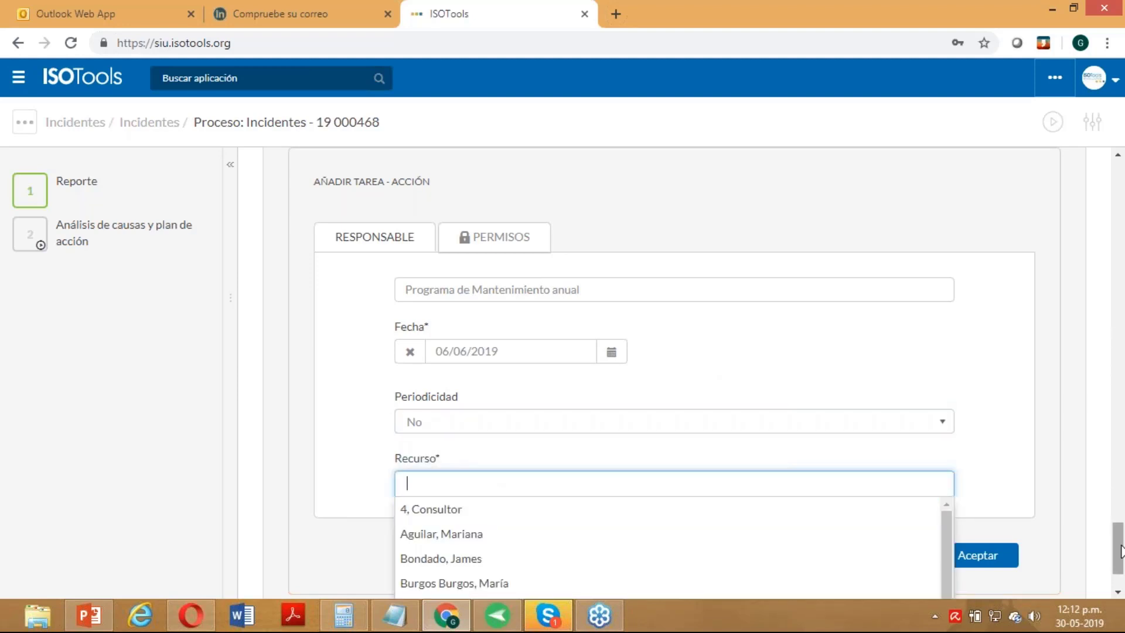
scroll(1117, 551, down, 1)
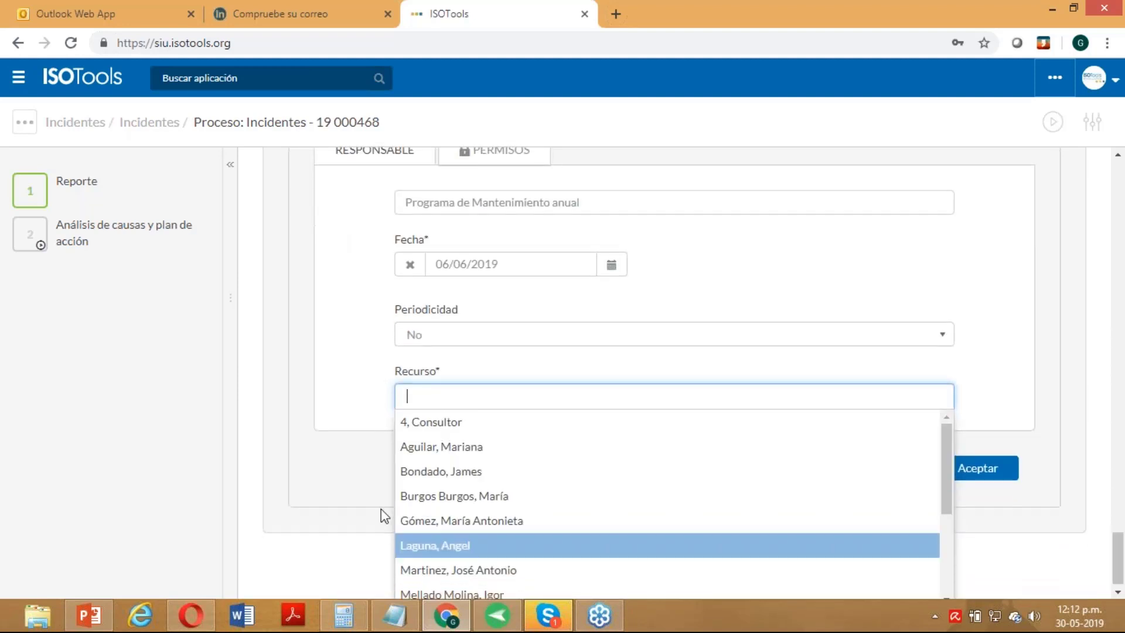
click(467, 498)
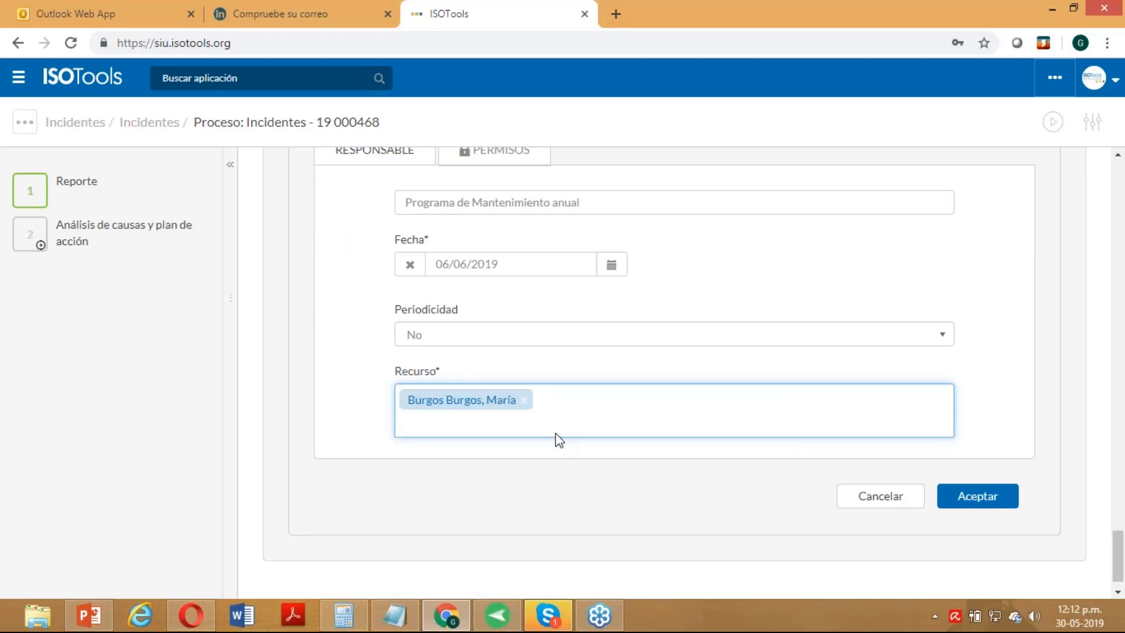
click(968, 500)
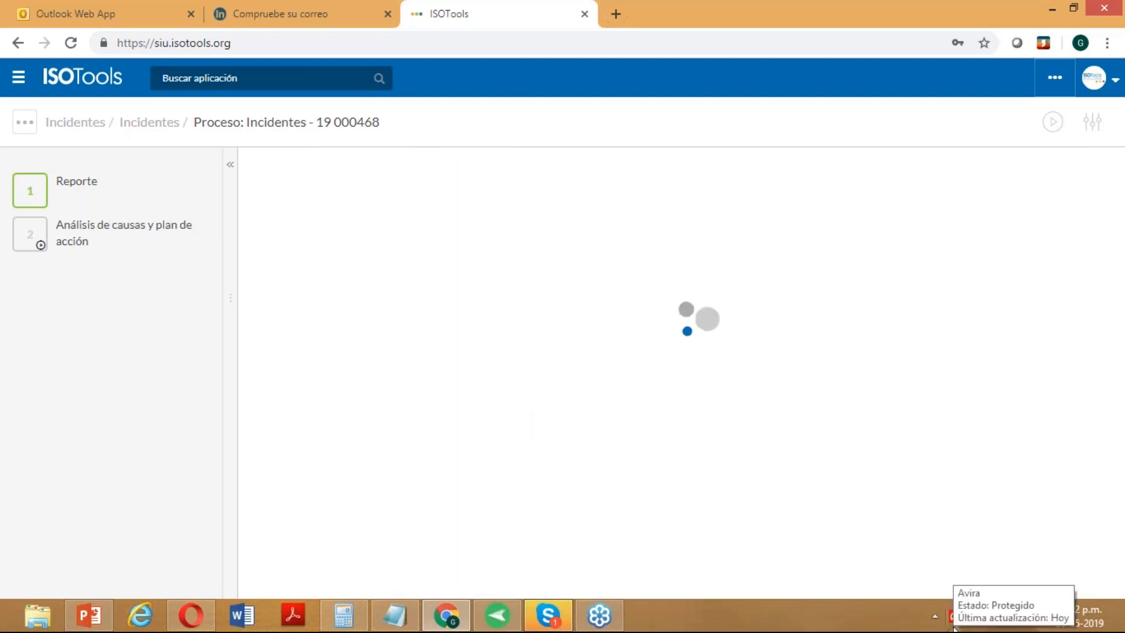
- Open the detail page of the pending 'Programa de Mantenimiento anual' action from the Tareas table
scroll(334, 394, up, 3)
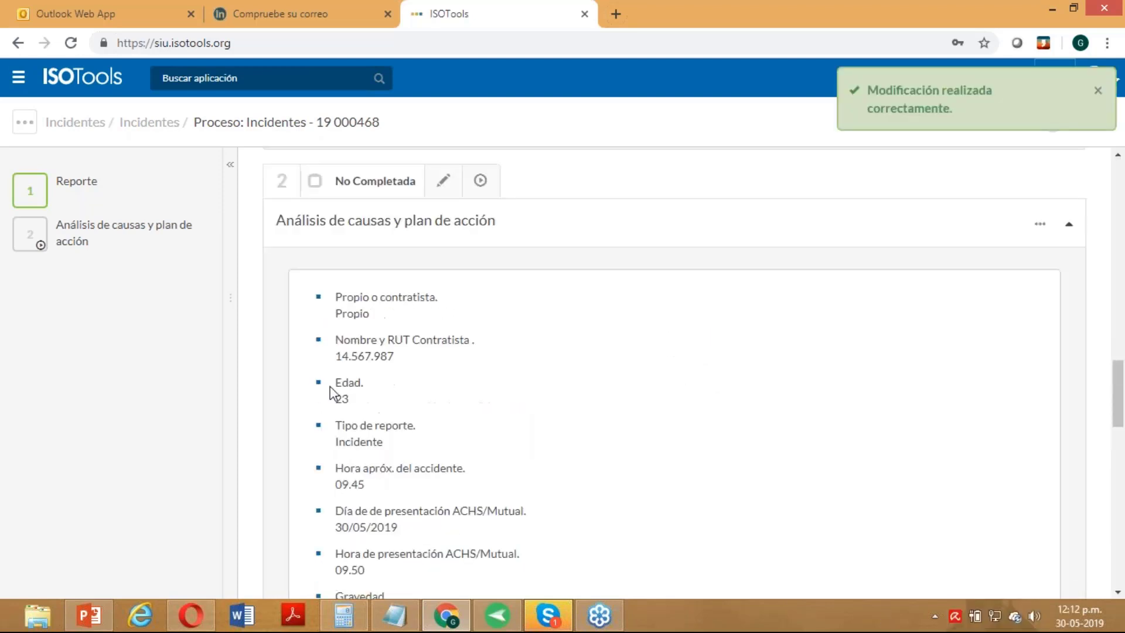
mouse_move(114, 228)
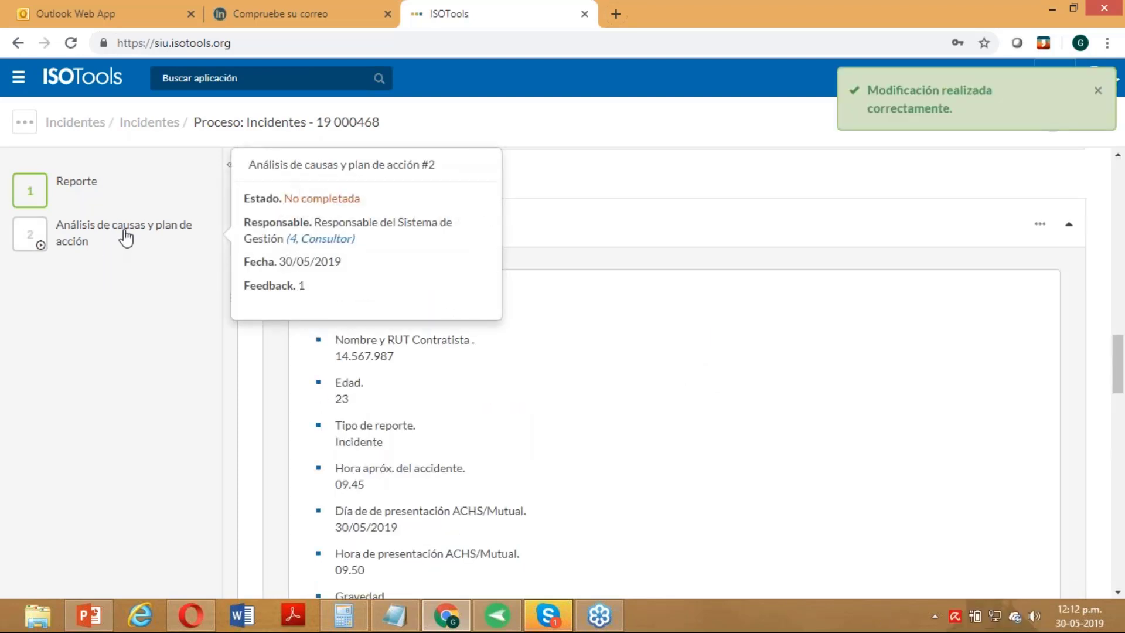
scroll(697, 356, down, 15)
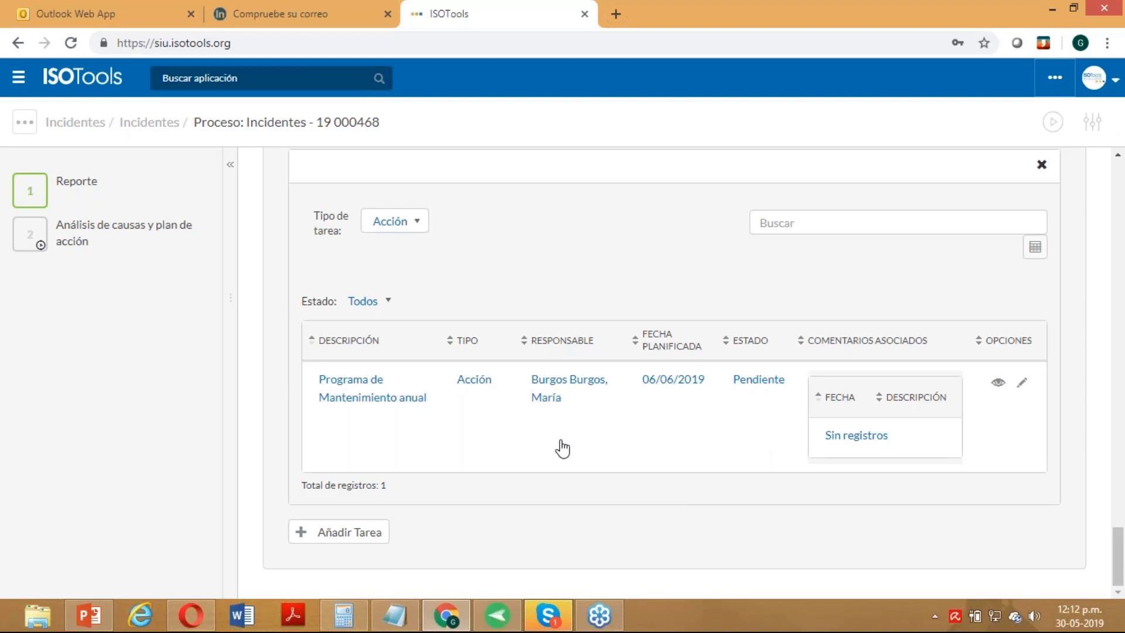
click(998, 385)
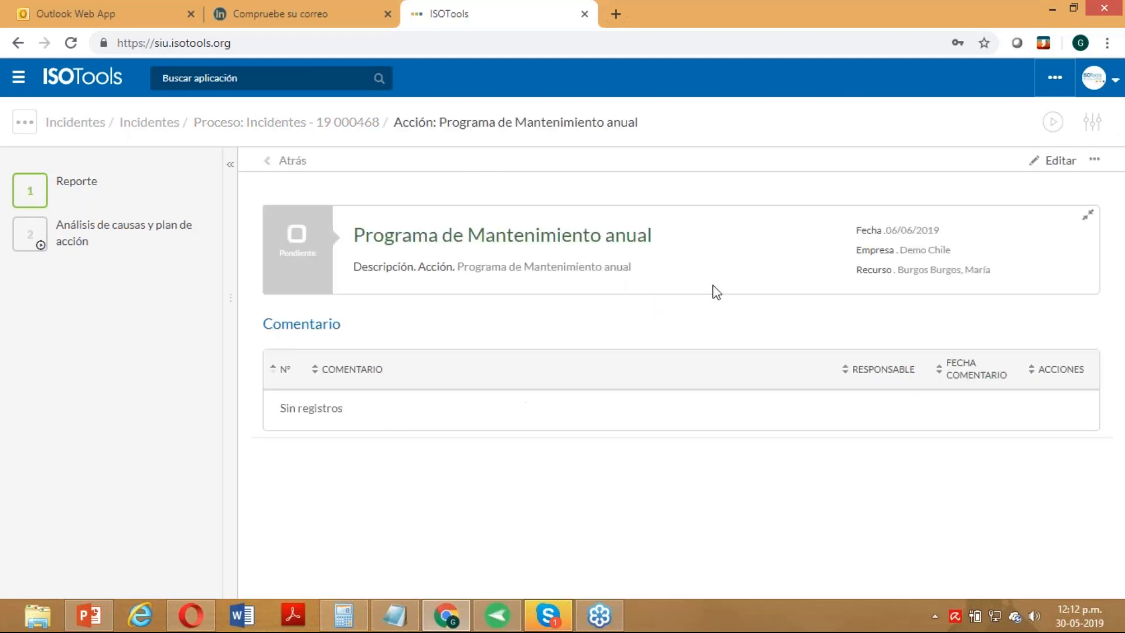
click(1094, 169)
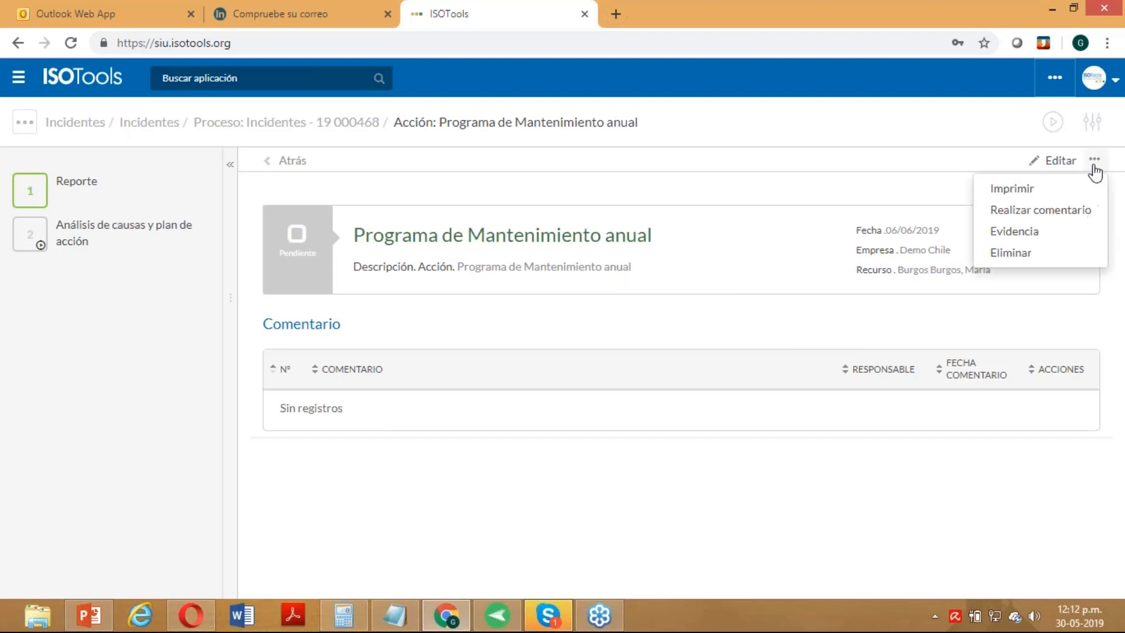
click(1063, 212)
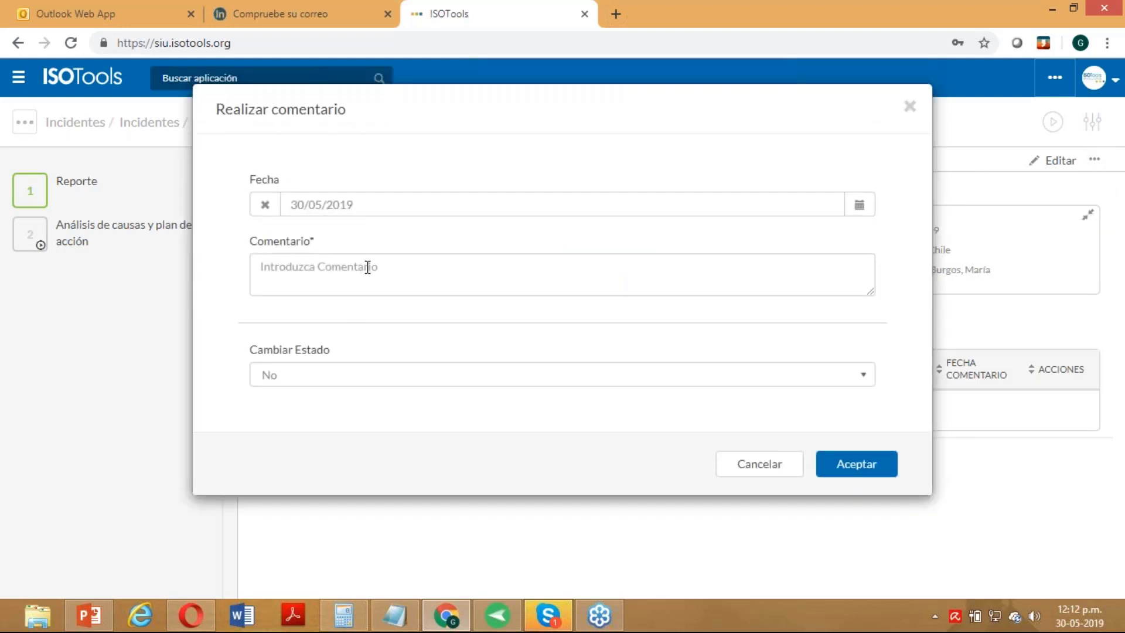
click(371, 271)
text(OK)
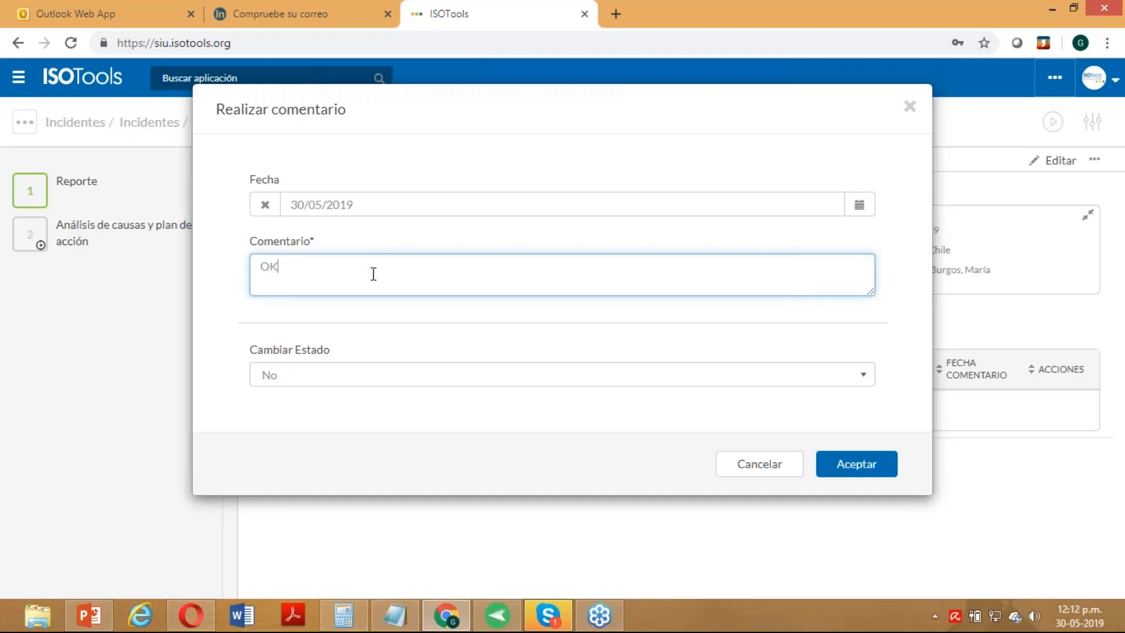
click(353, 378)
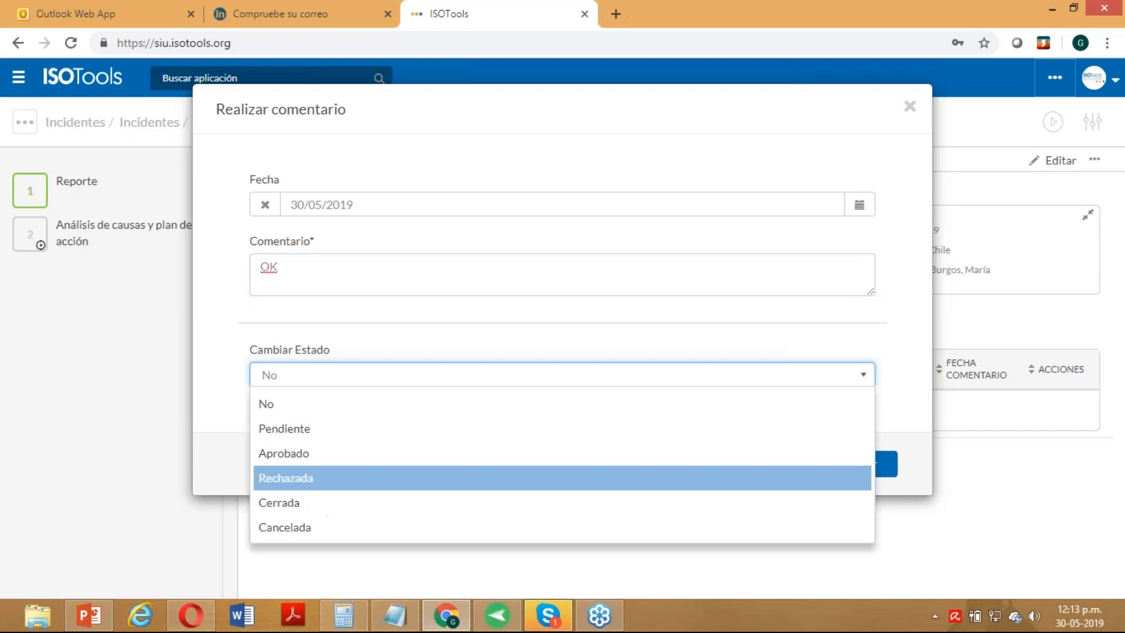
click(901, 436)
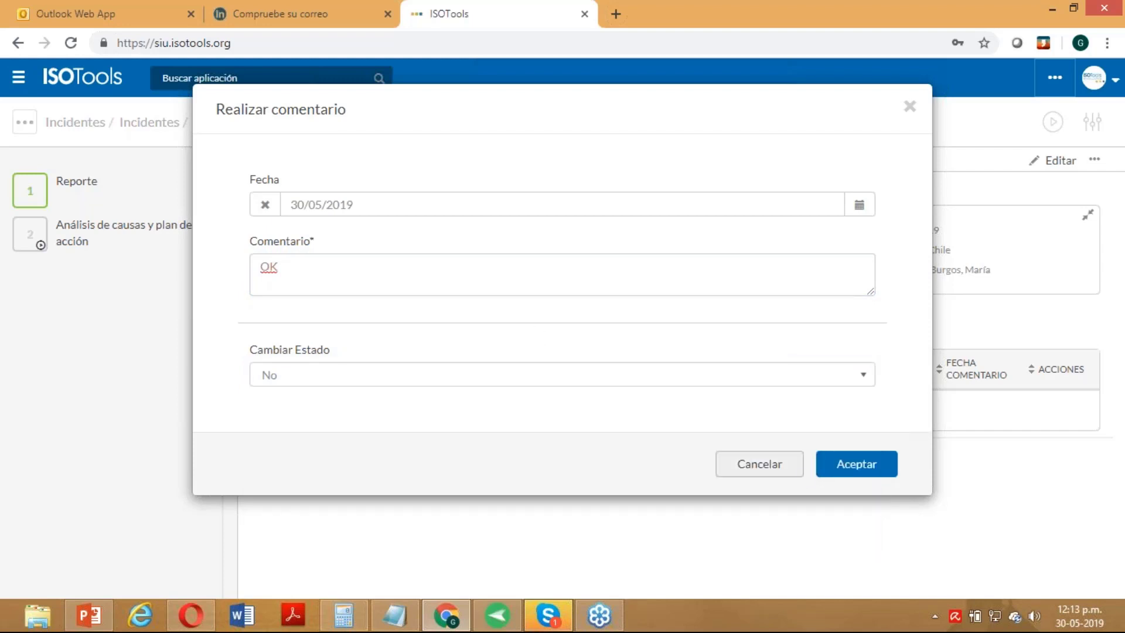
click(796, 472)
click(1095, 161)
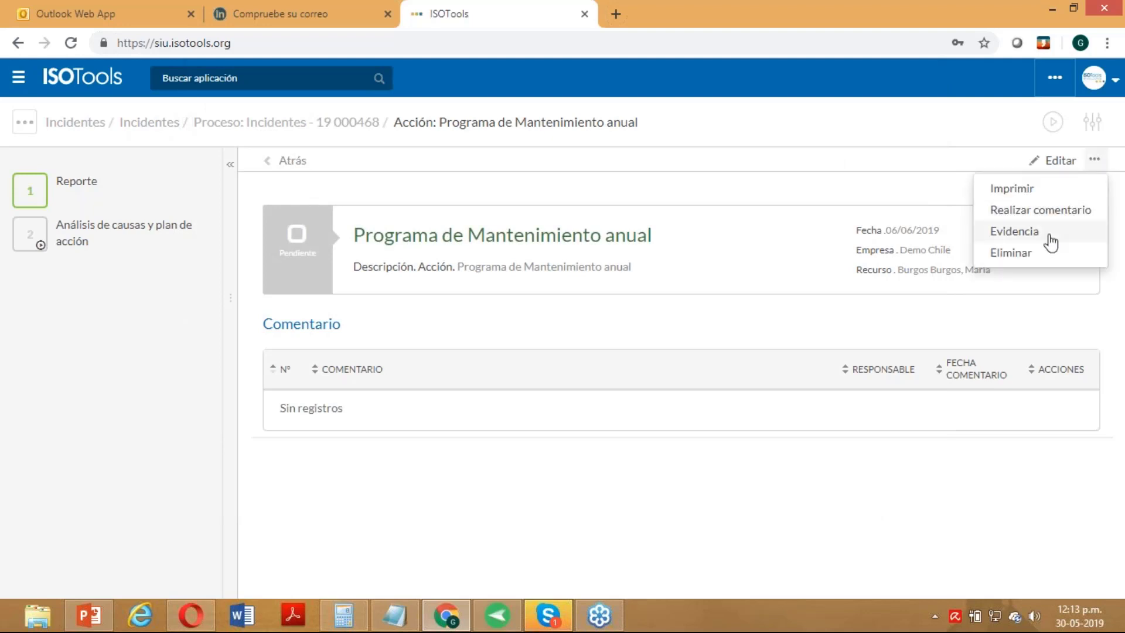
click(752, 491)
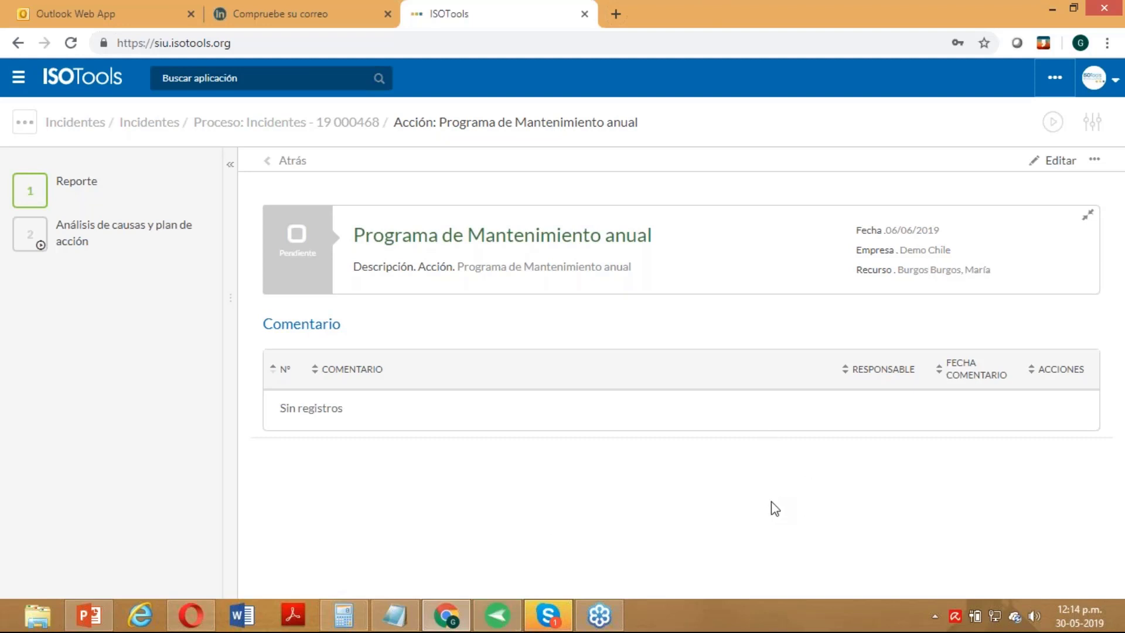
- Comment 'OK' on the action and change its status to Cerrada
click(1095, 161)
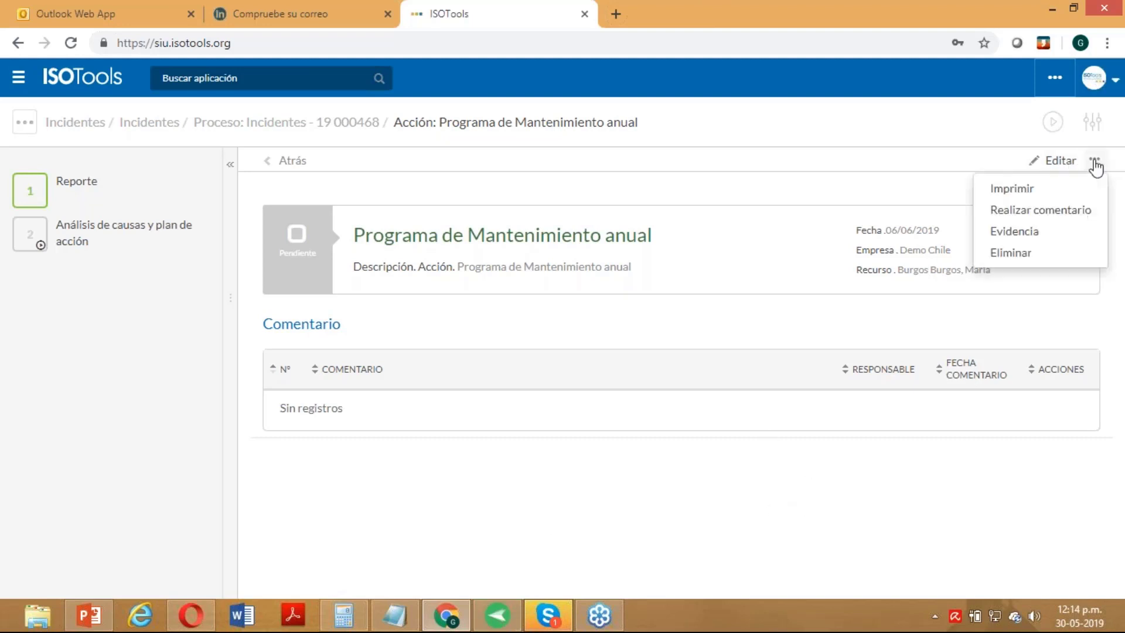
click(1041, 209)
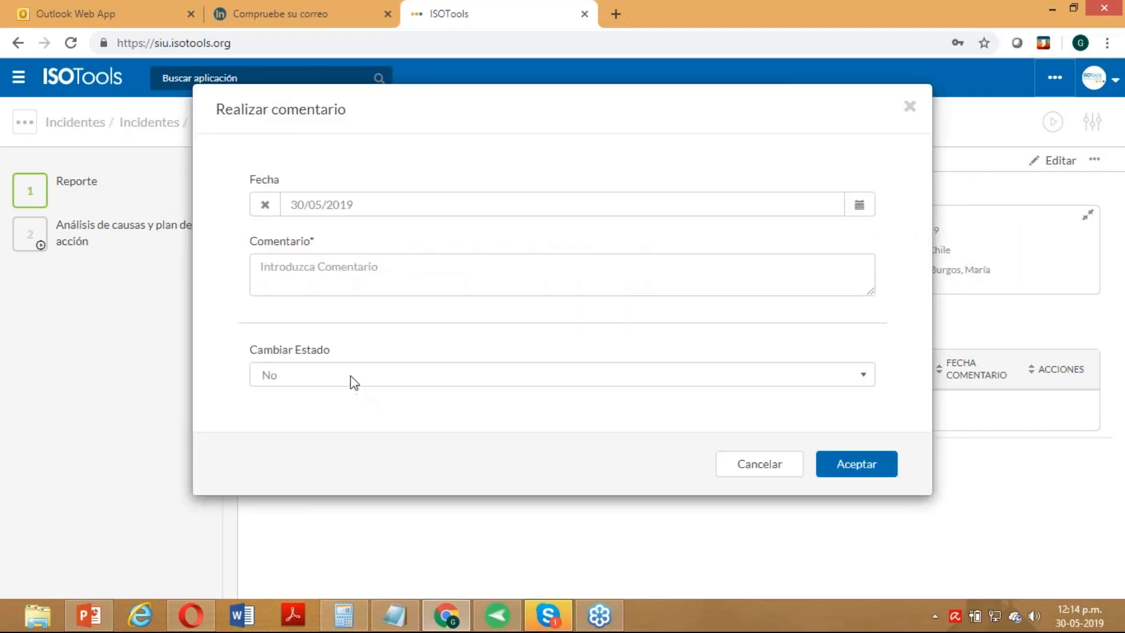
click(353, 378)
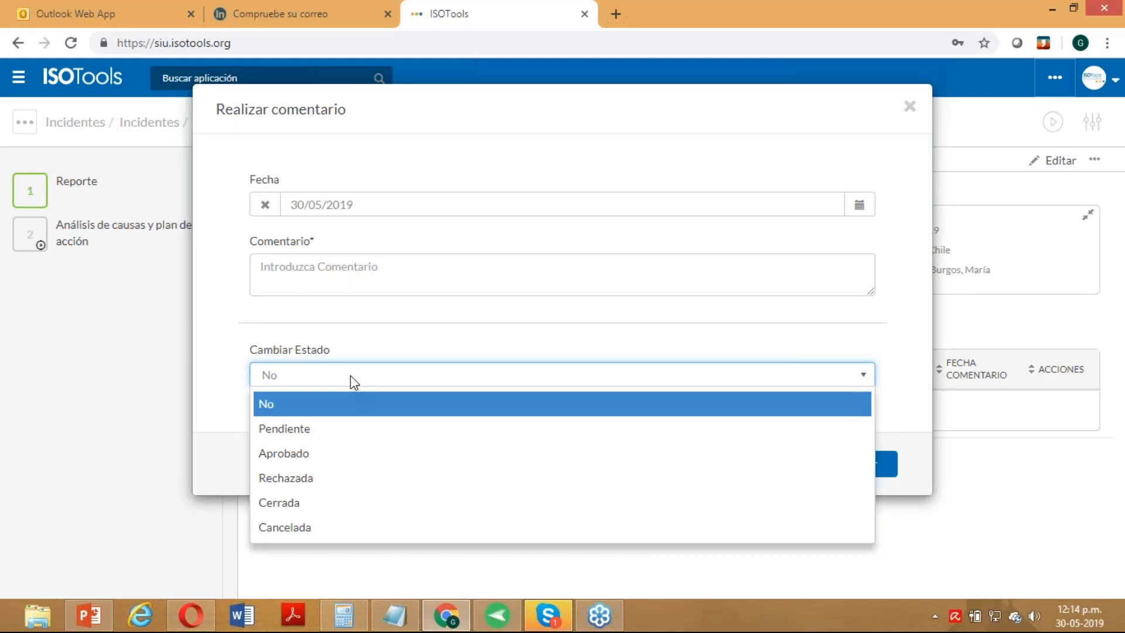
click(331, 502)
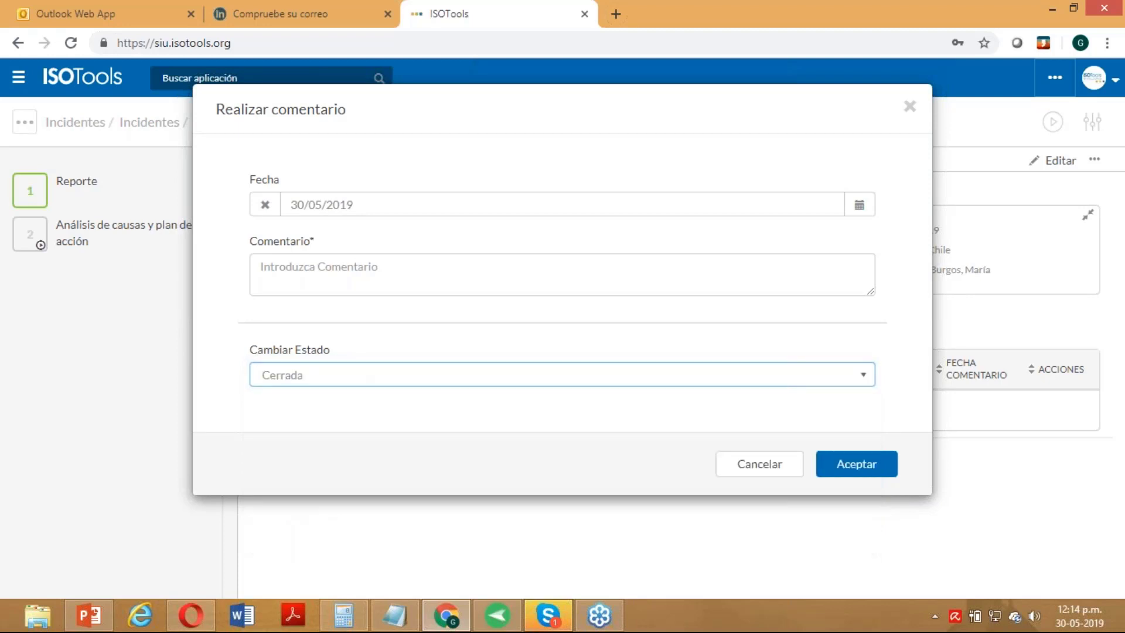
click(857, 451)
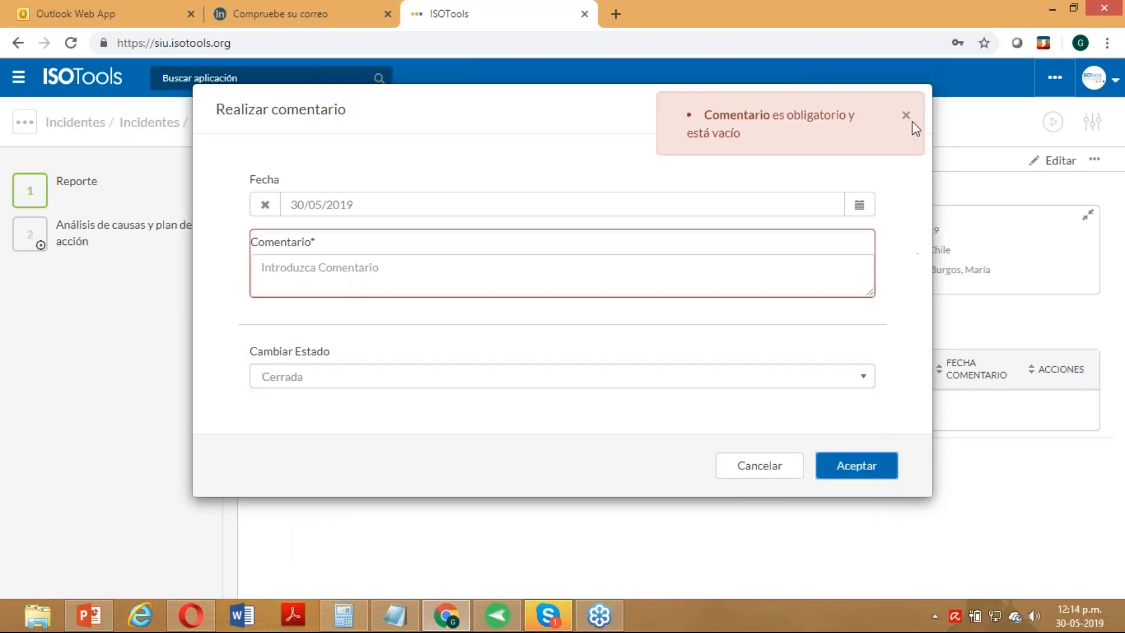
click(906, 115)
click(653, 264)
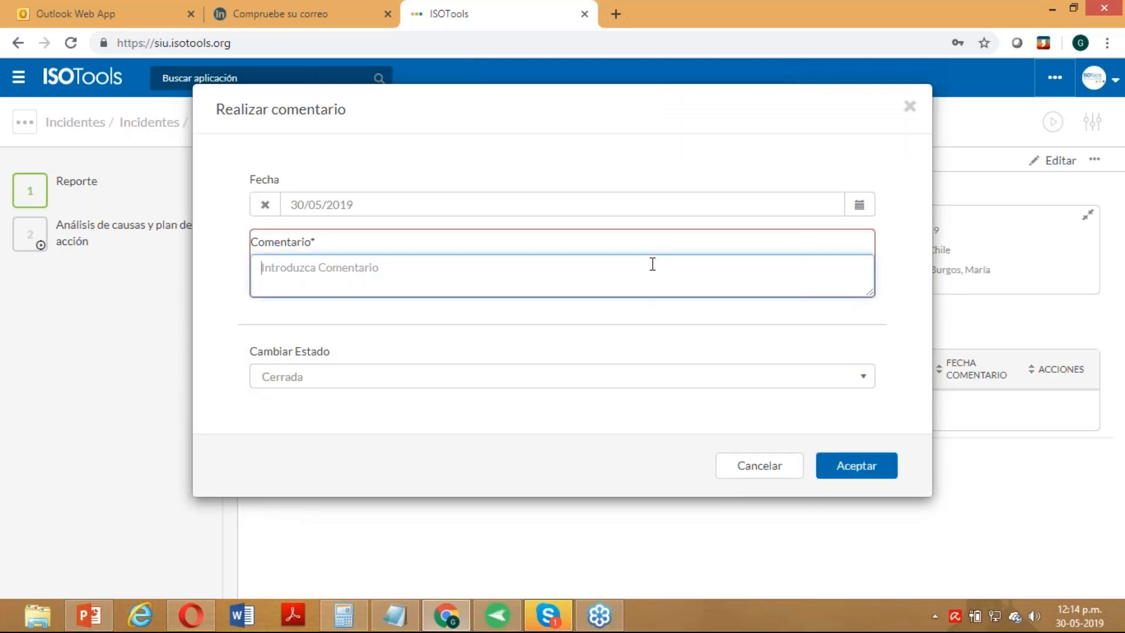
text(OK)
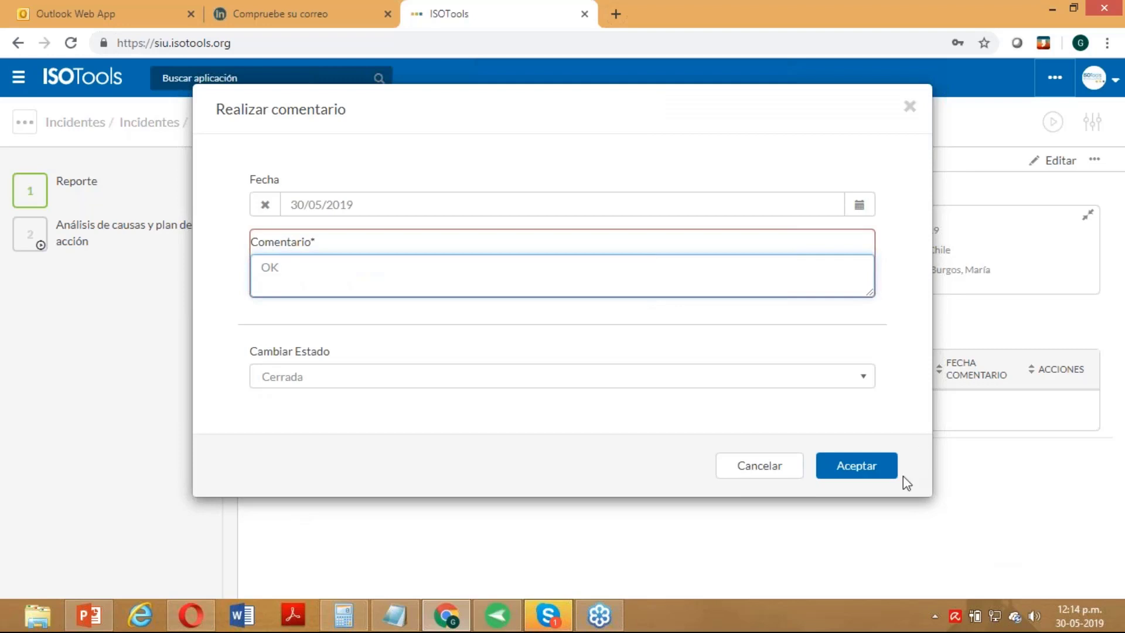
click(883, 473)
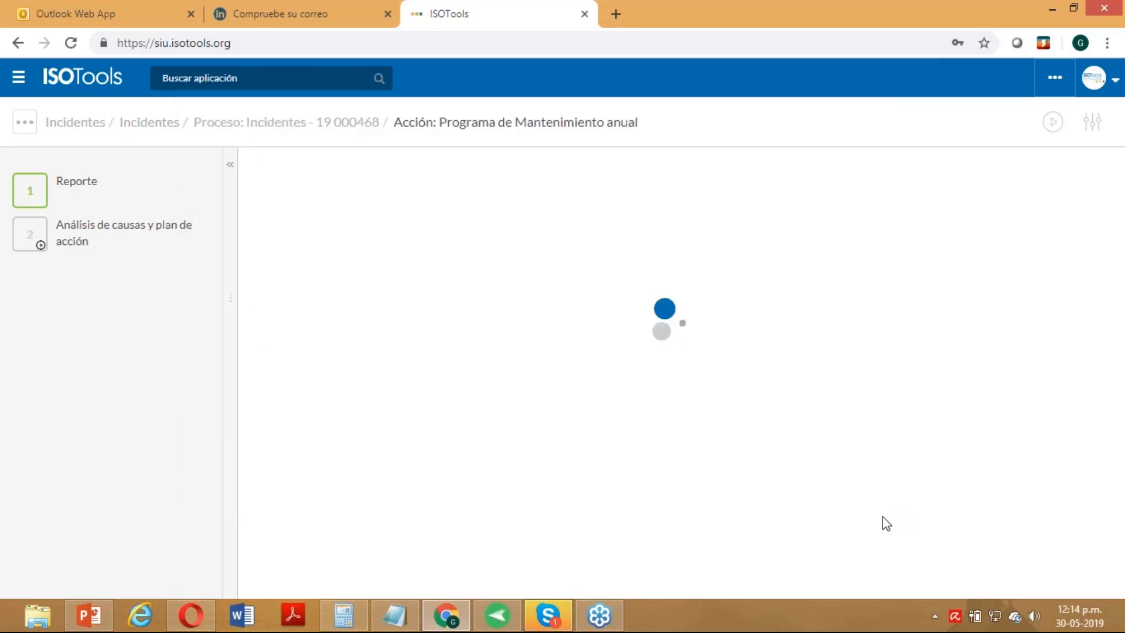
- Mark step 2 Análisis de causas y plan de acción as completed without sending the notification e-mail
click(105, 235)
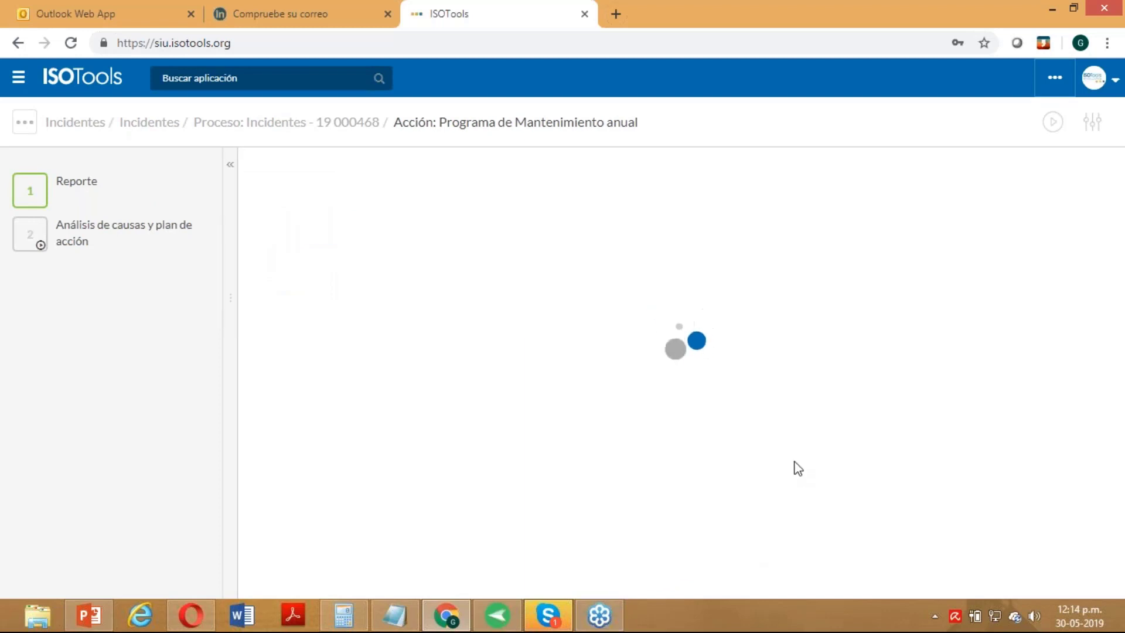
scroll(639, 375, down, 6)
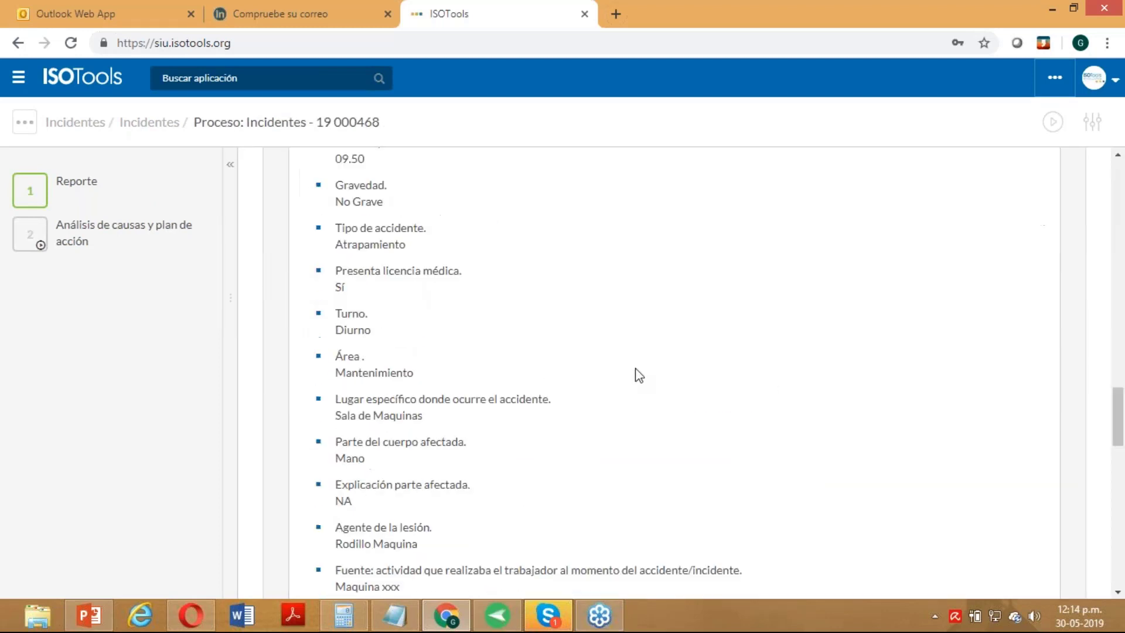
scroll(636, 368, down, 15)
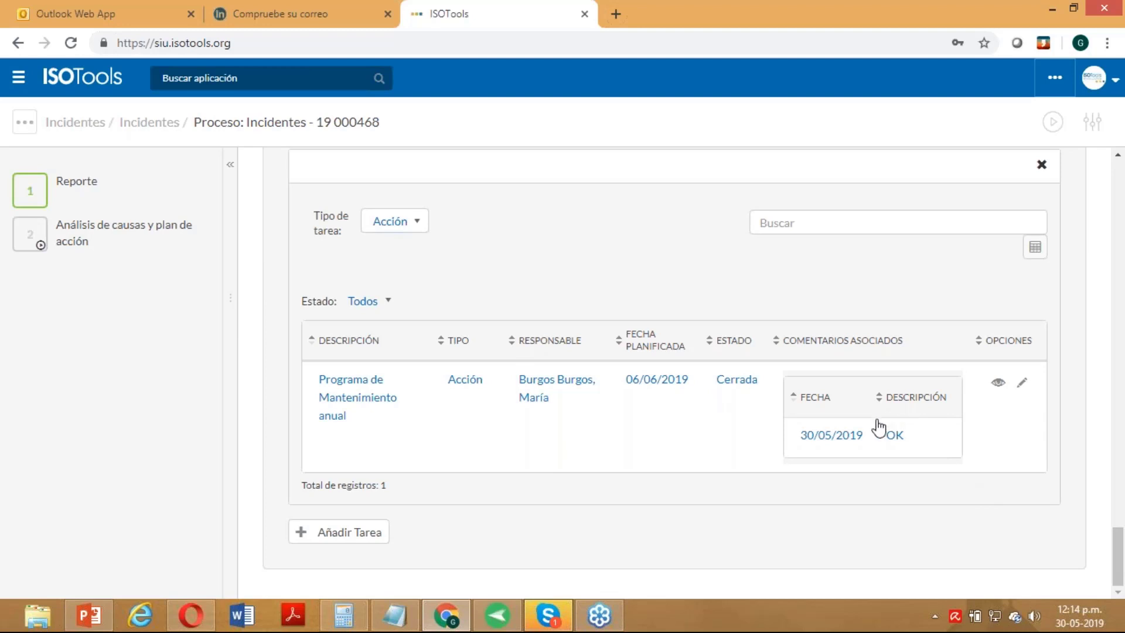
scroll(815, 421, up, 5)
scroll(811, 416, up, 15)
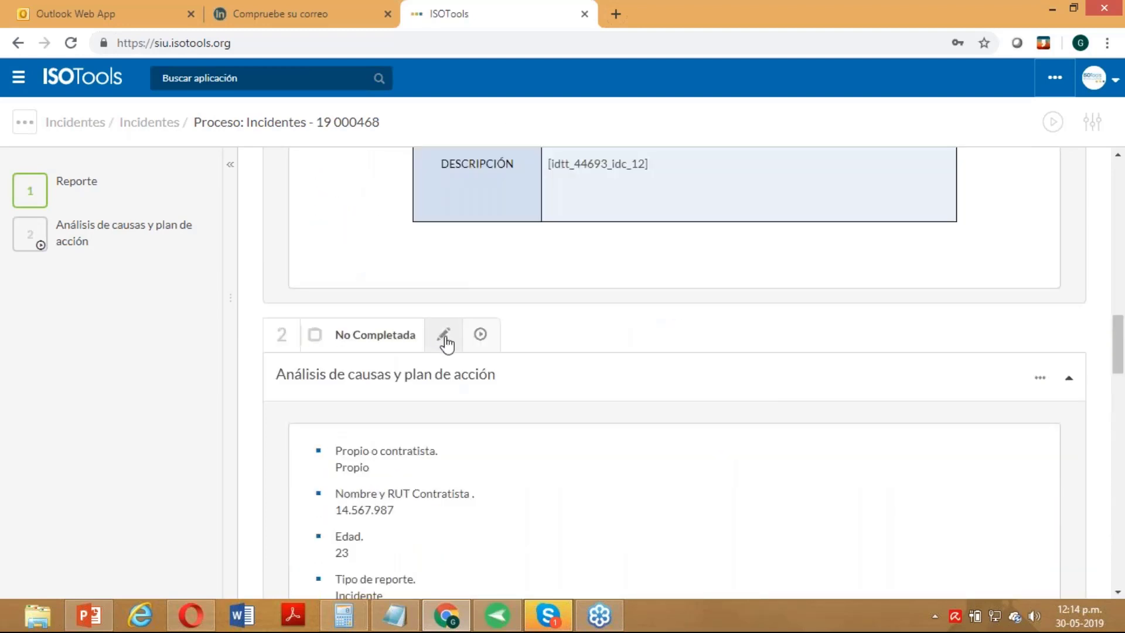
click(444, 337)
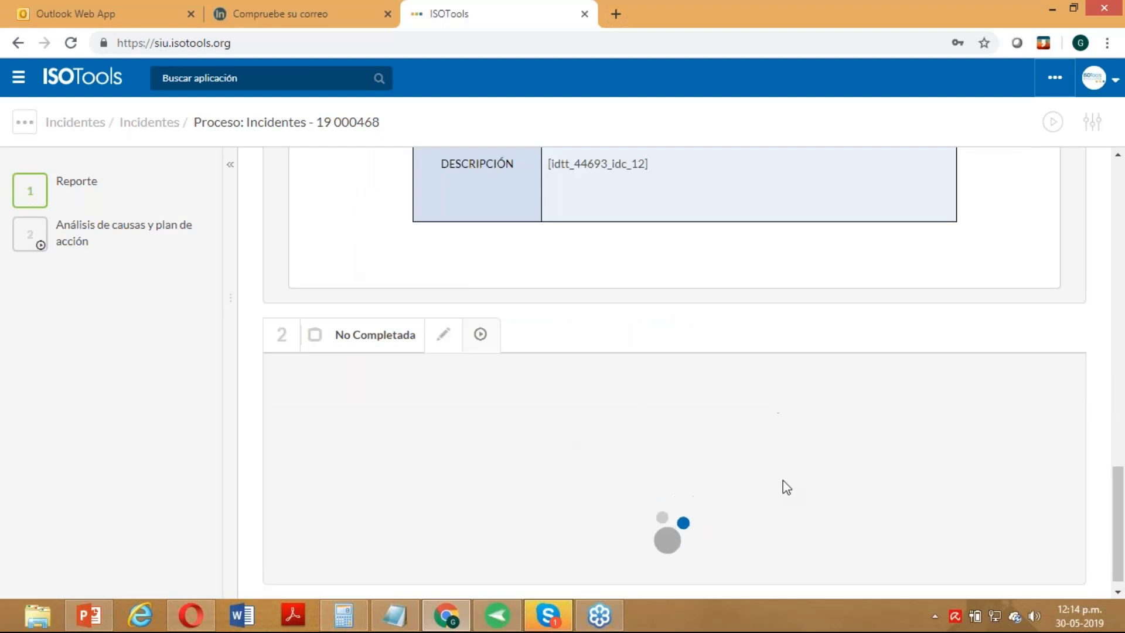
scroll(783, 484, down, 10)
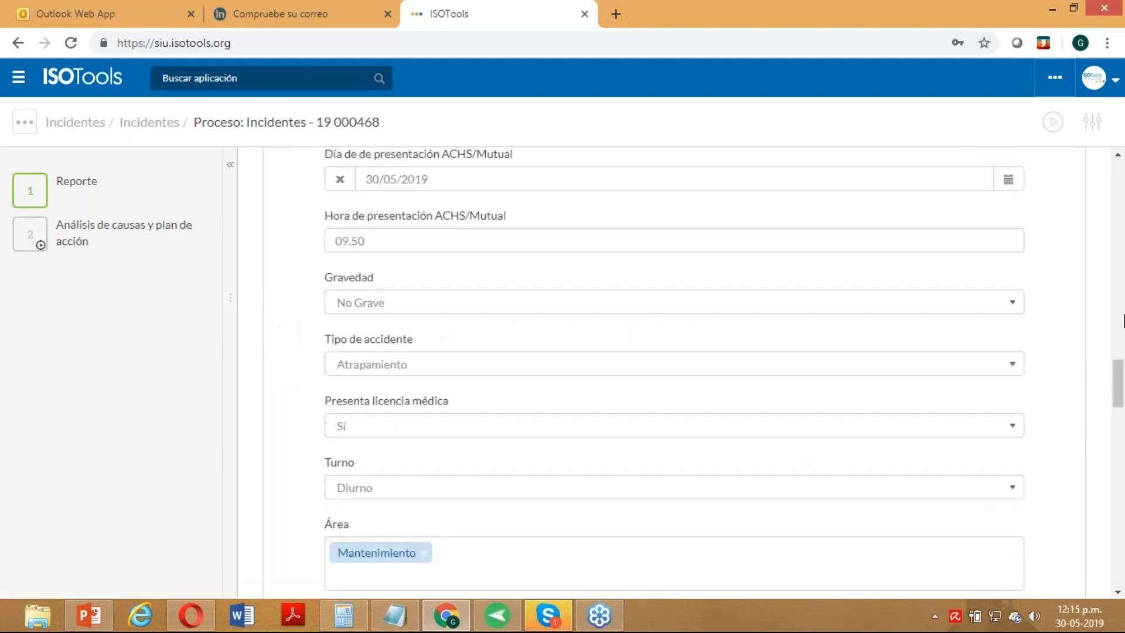
drag(1118, 384, 1117, 563)
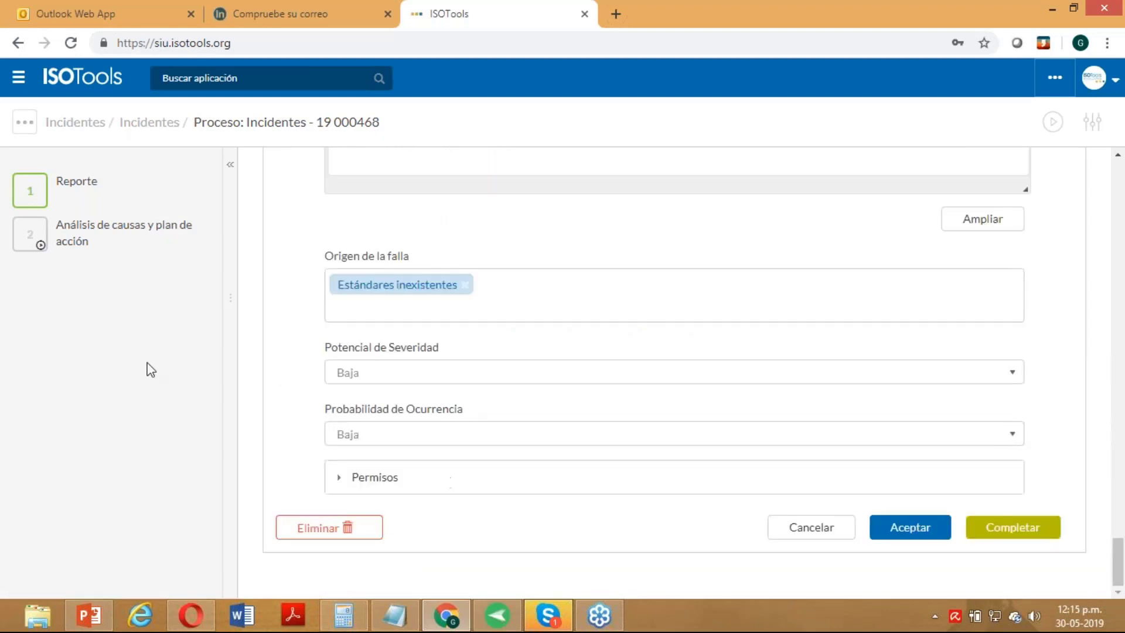
click(1003, 540)
click(656, 172)
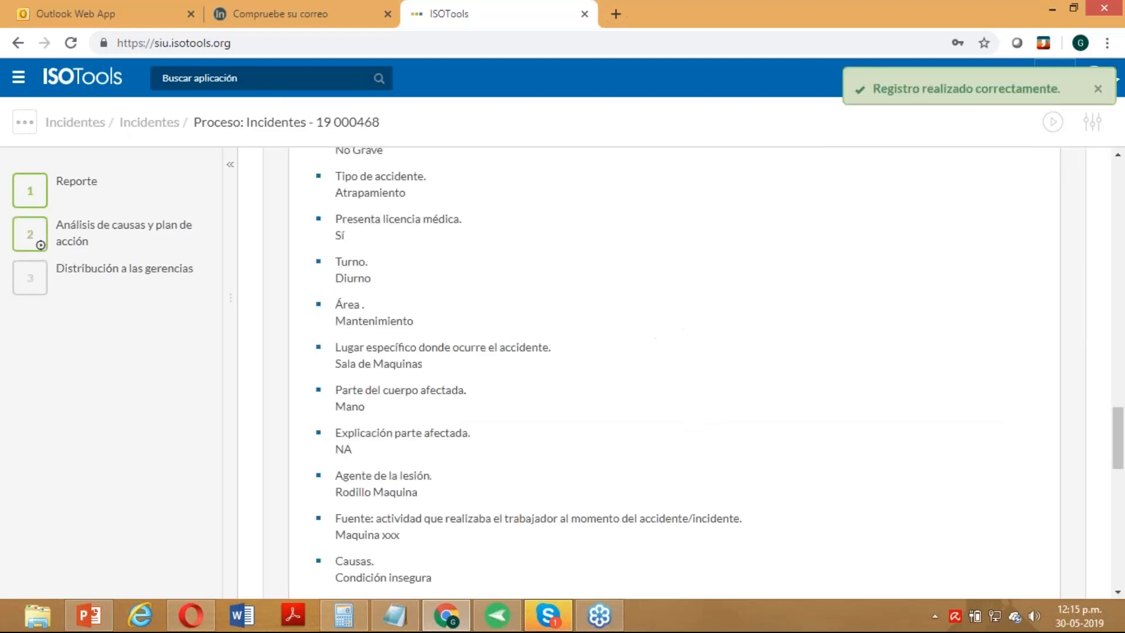
- Complete step 3 Distribución a las gerencias with '4, Consultor' to notify, skipping the e-mail
click(148, 283)
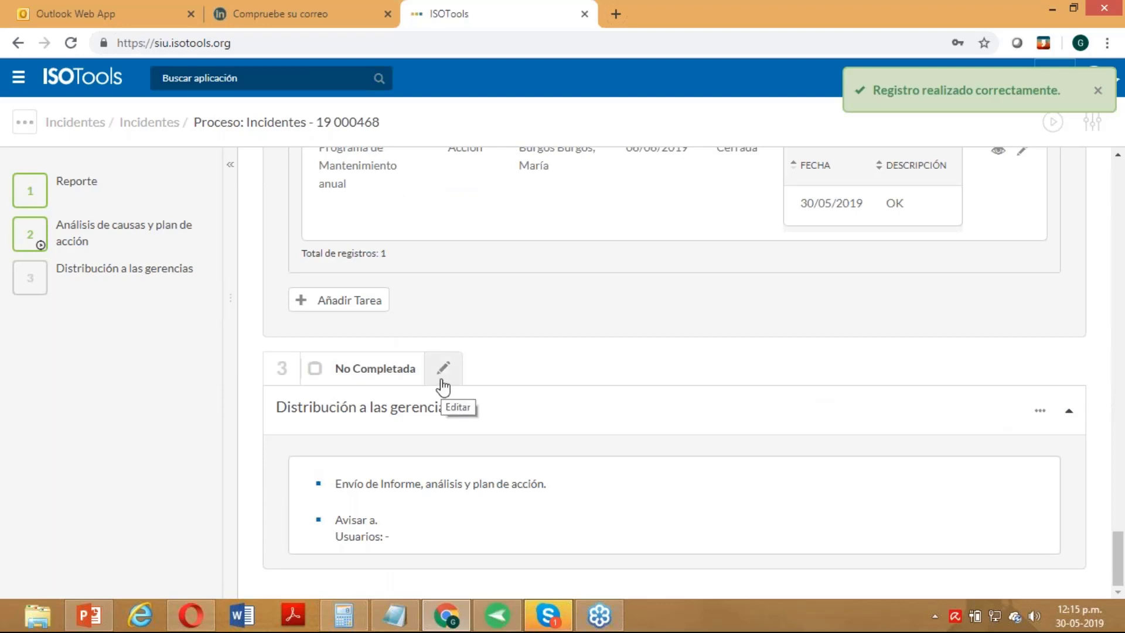
click(441, 380)
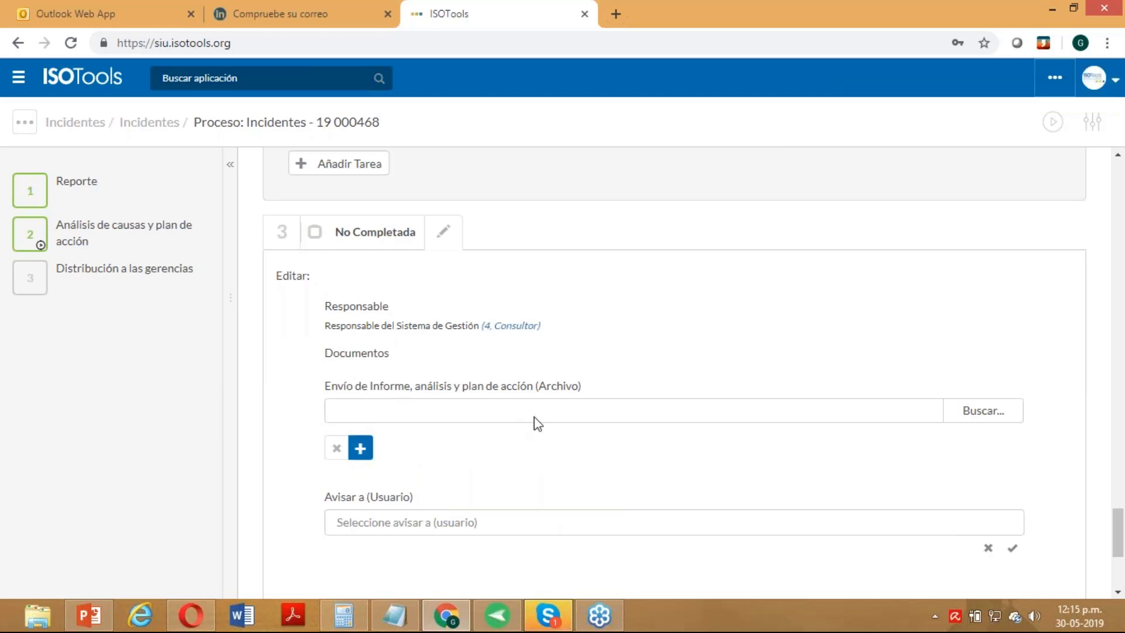
scroll(562, 425, down, 4)
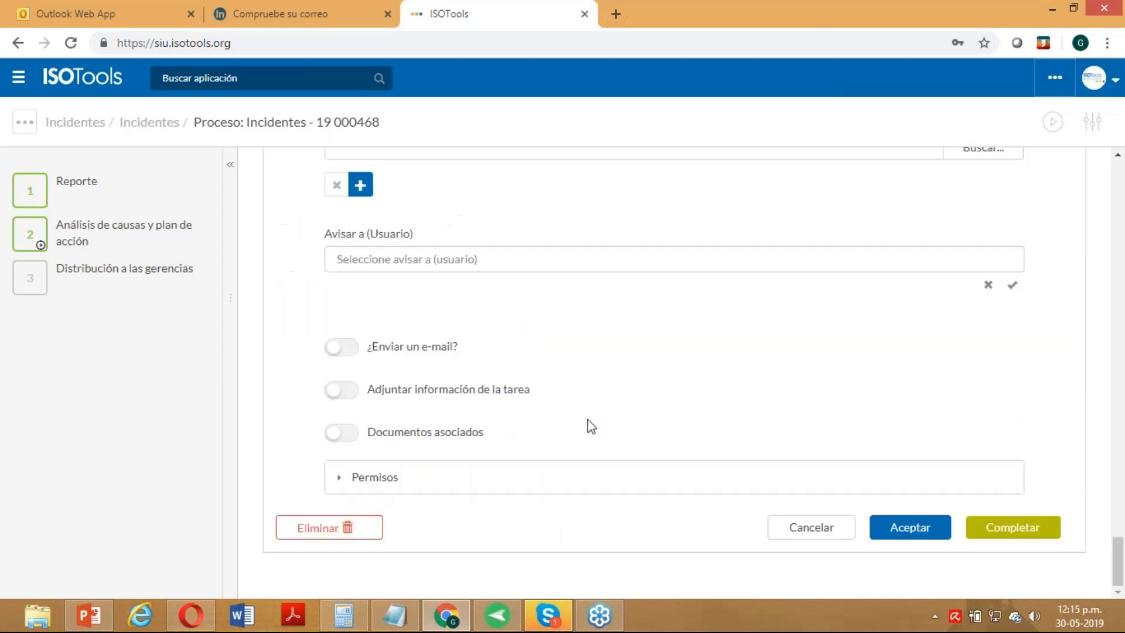
click(521, 268)
click(498, 290)
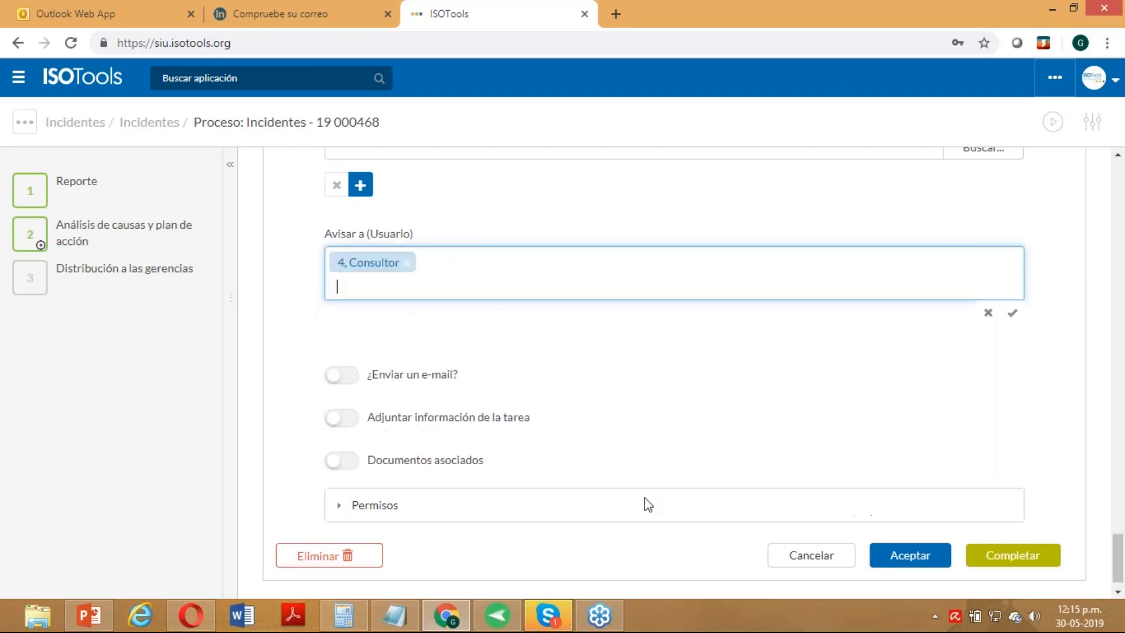
click(1001, 566)
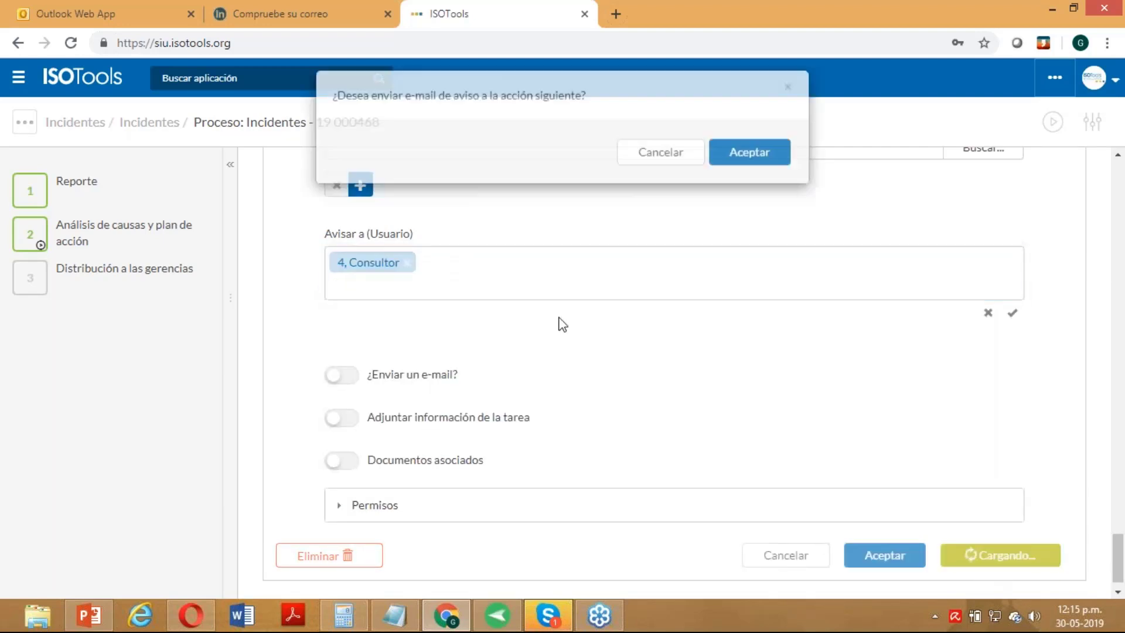
click(674, 170)
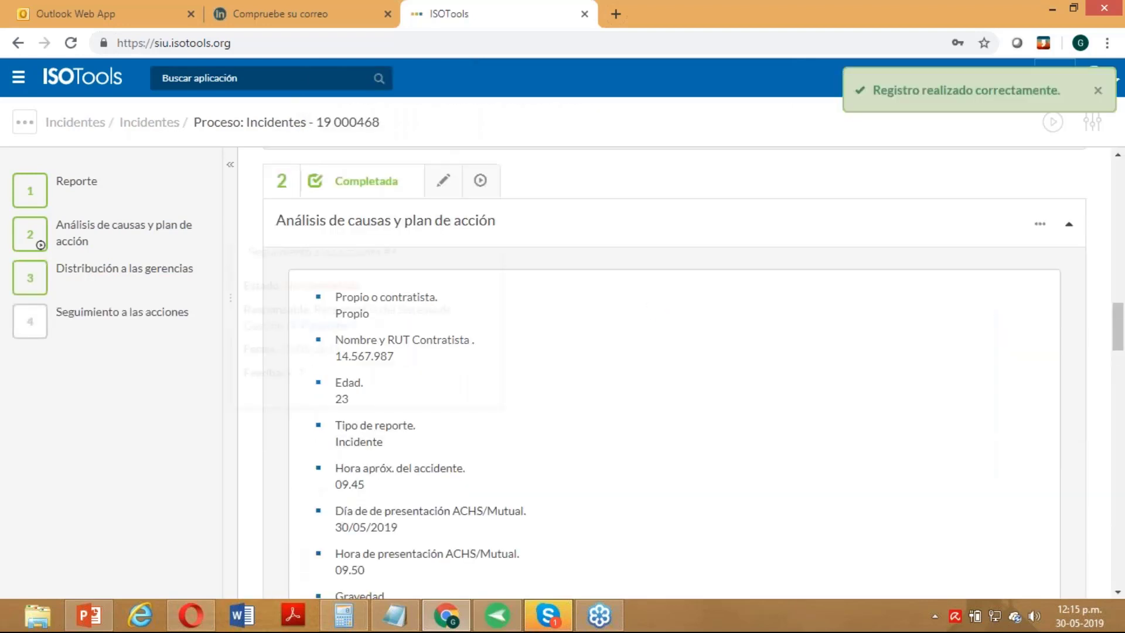
- Complete step 4 Seguimiento a las acciones, answering Sí to whether the actions were executed
click(143, 312)
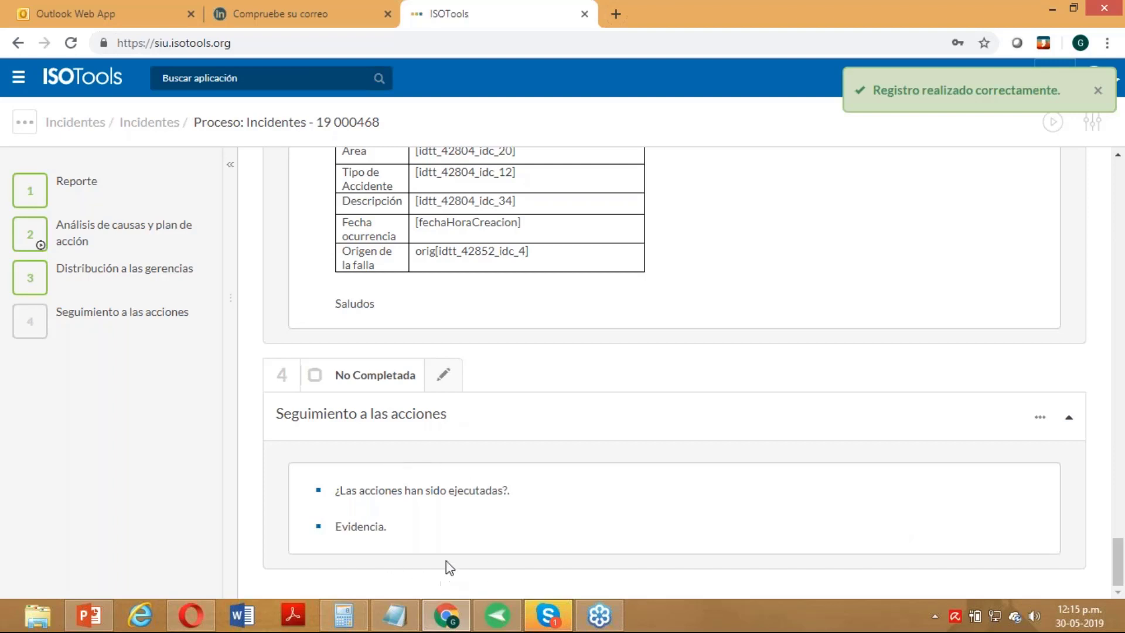
click(452, 381)
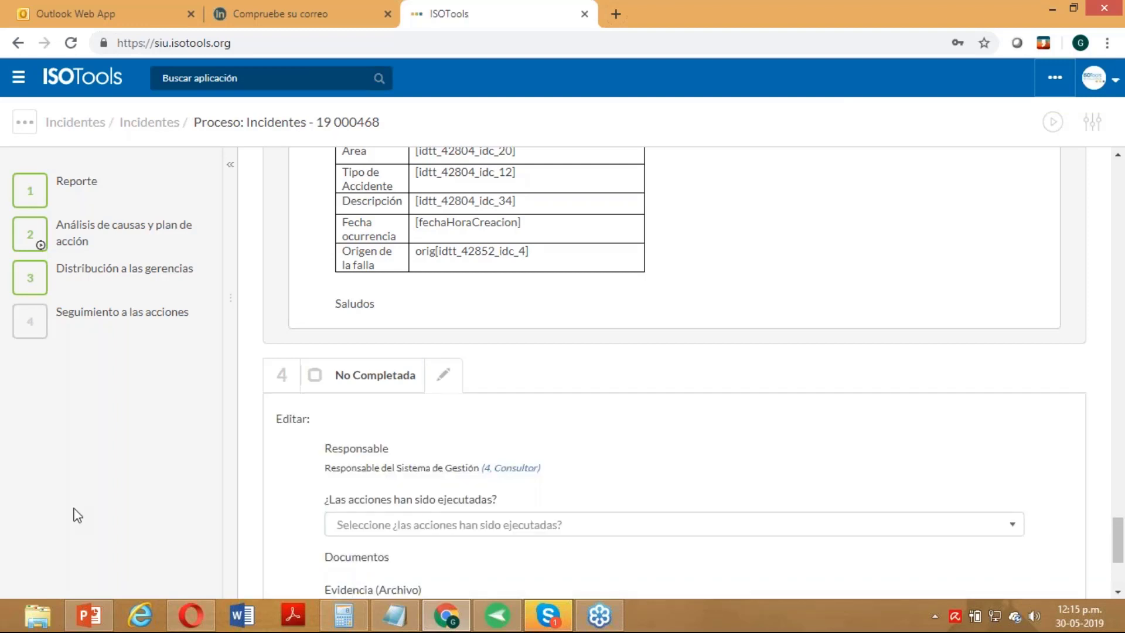
scroll(727, 483, down, 4)
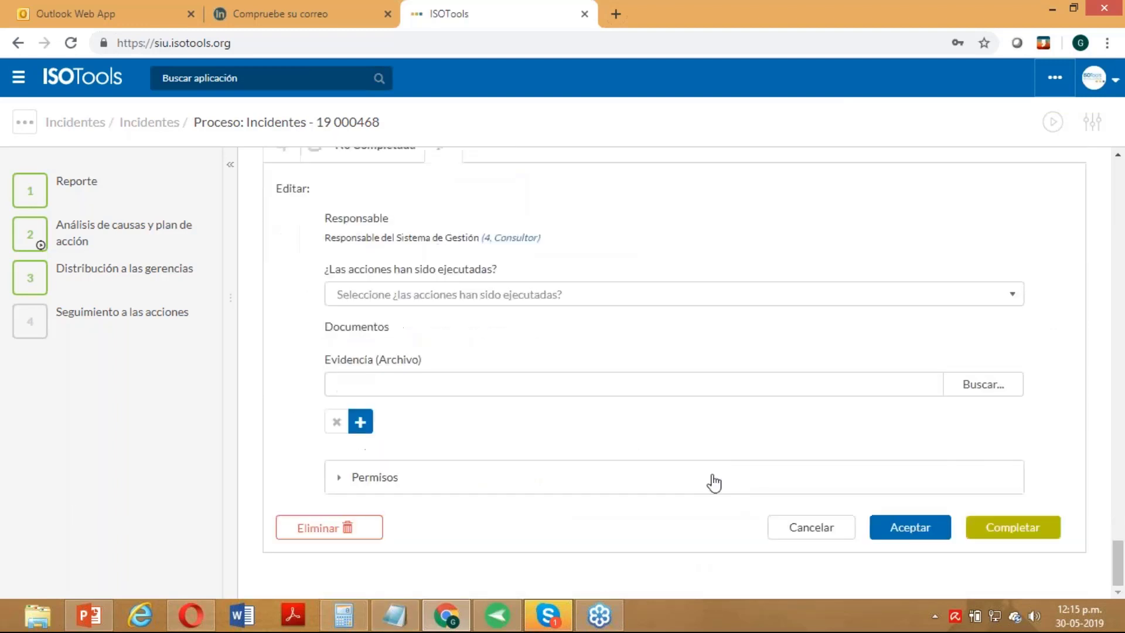
click(545, 296)
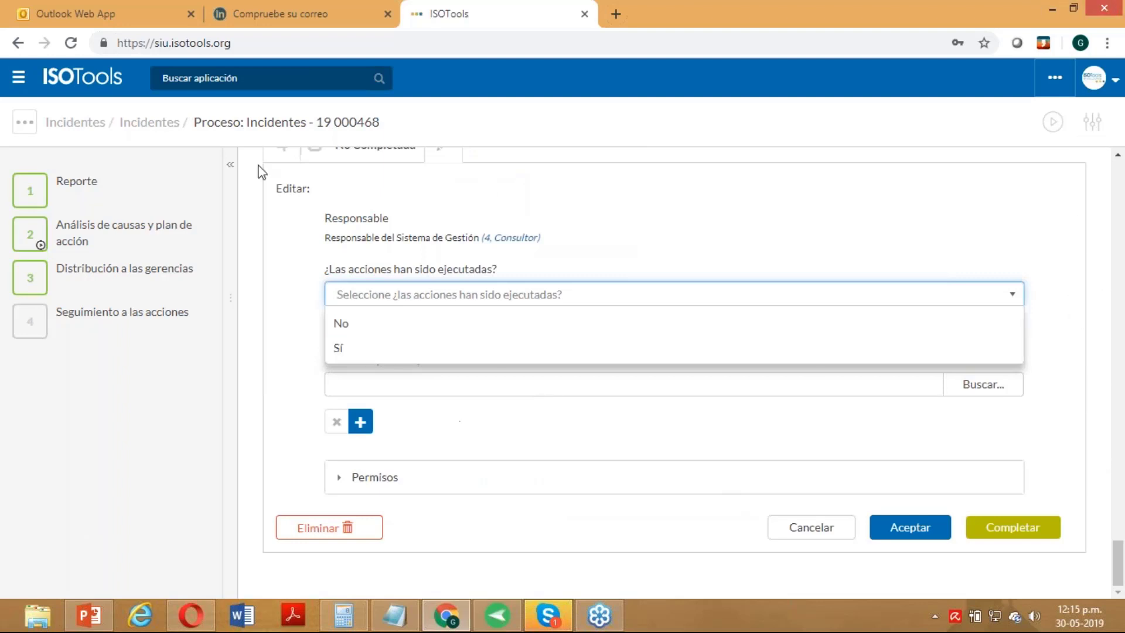
mouse_move(170, 339)
click(375, 351)
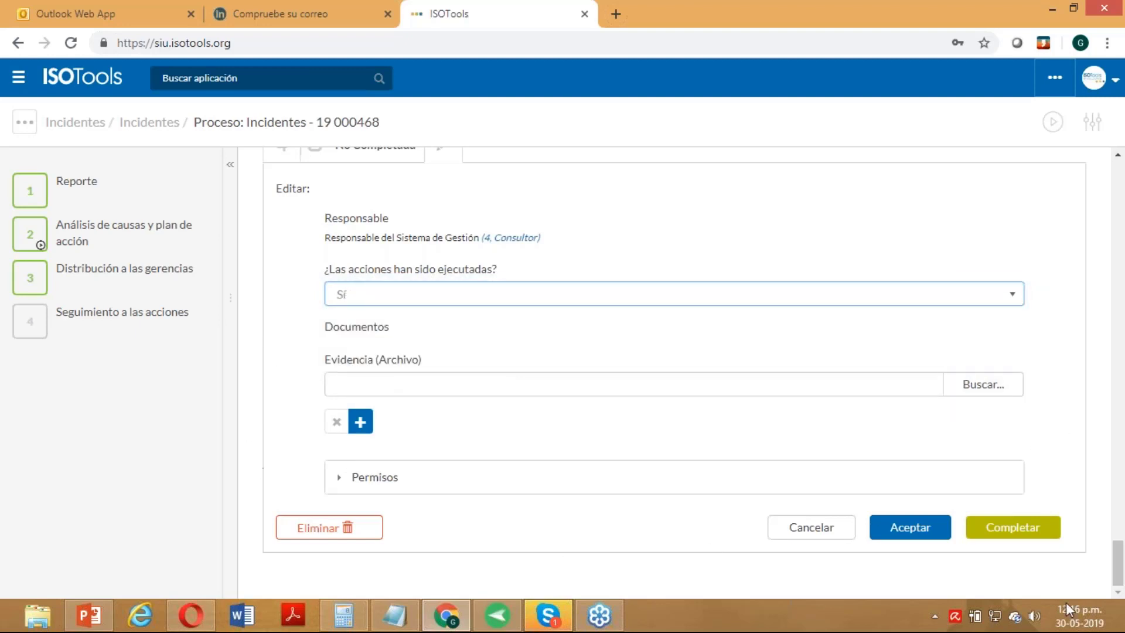
click(999, 536)
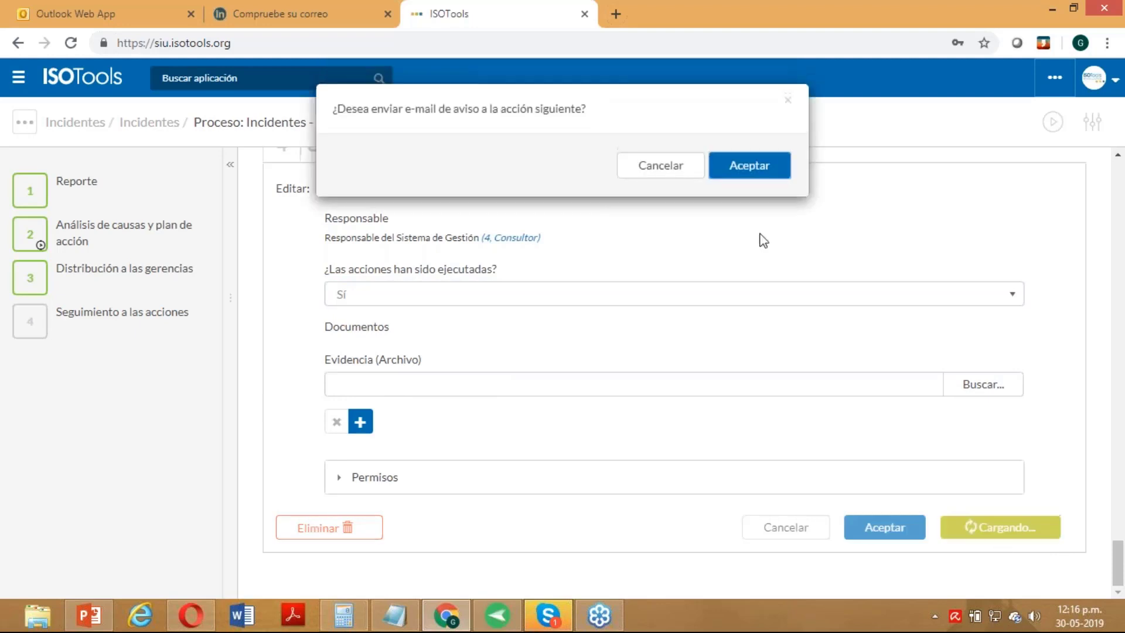
click(661, 173)
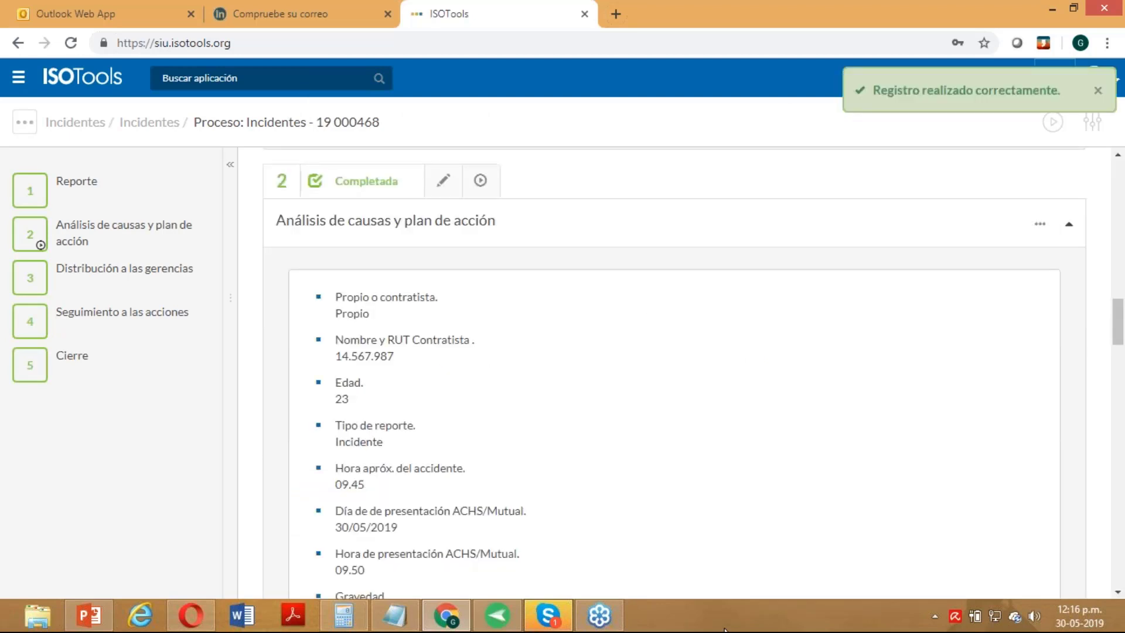
- View step 1 Reporte, then step 2's completed details showing Propio, Edad 23, Incidente
click(86, 195)
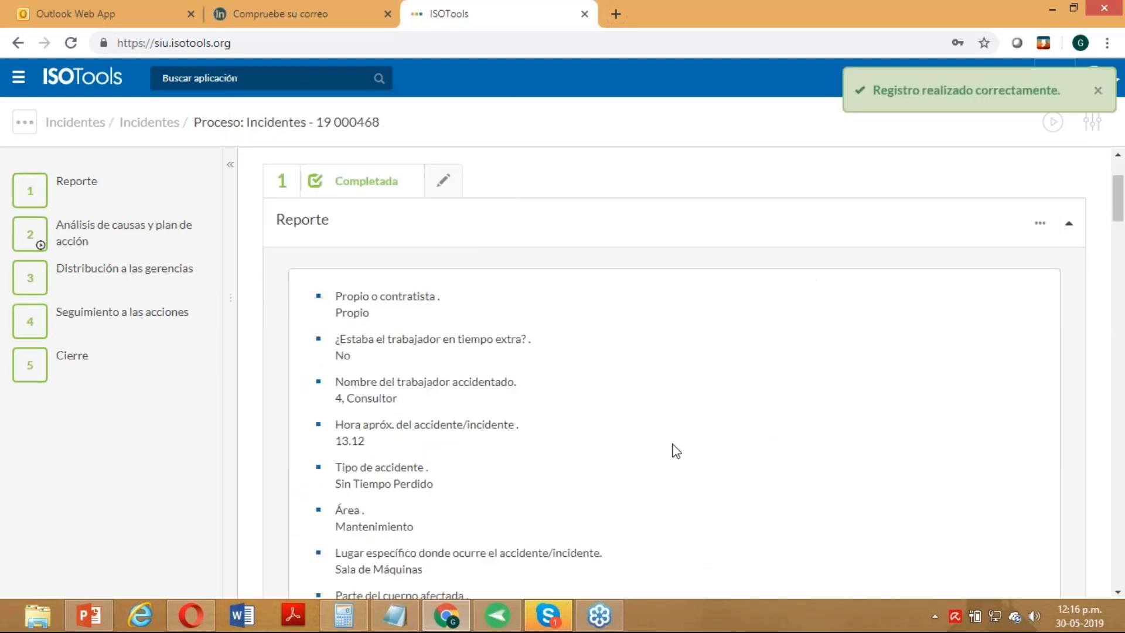
mouse_move(142, 244)
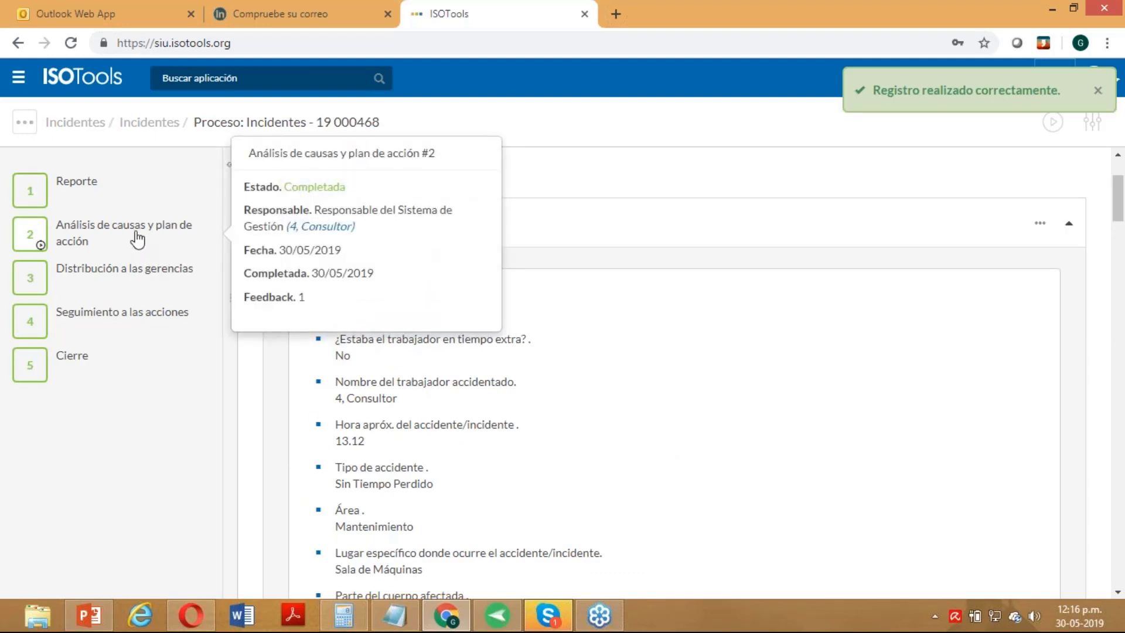
click(134, 235)
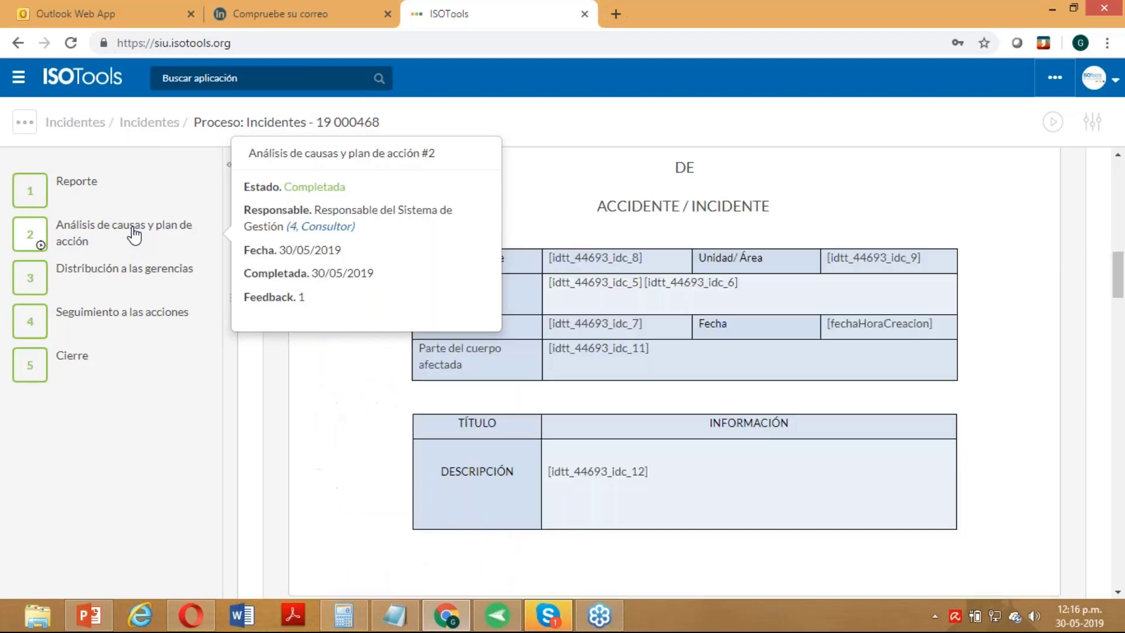
mouse_move(146, 287)
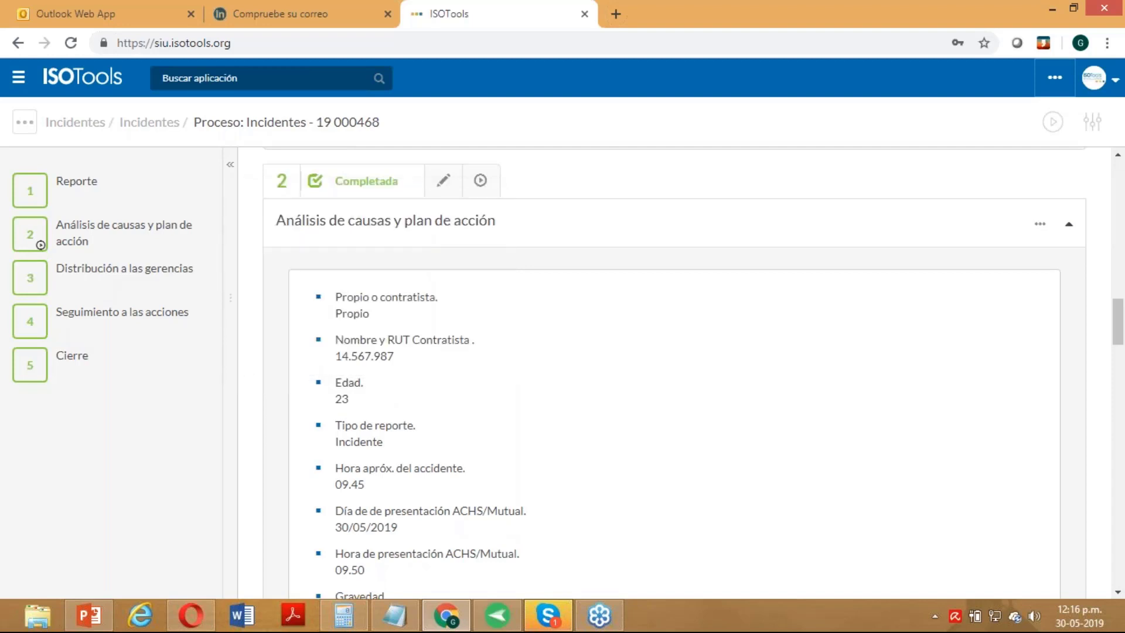
mouse_move(93, 314)
- Return to the Incidentes list and check the pending actions of the 21/05/2019 incident
click(167, 124)
mouse_move(548, 615)
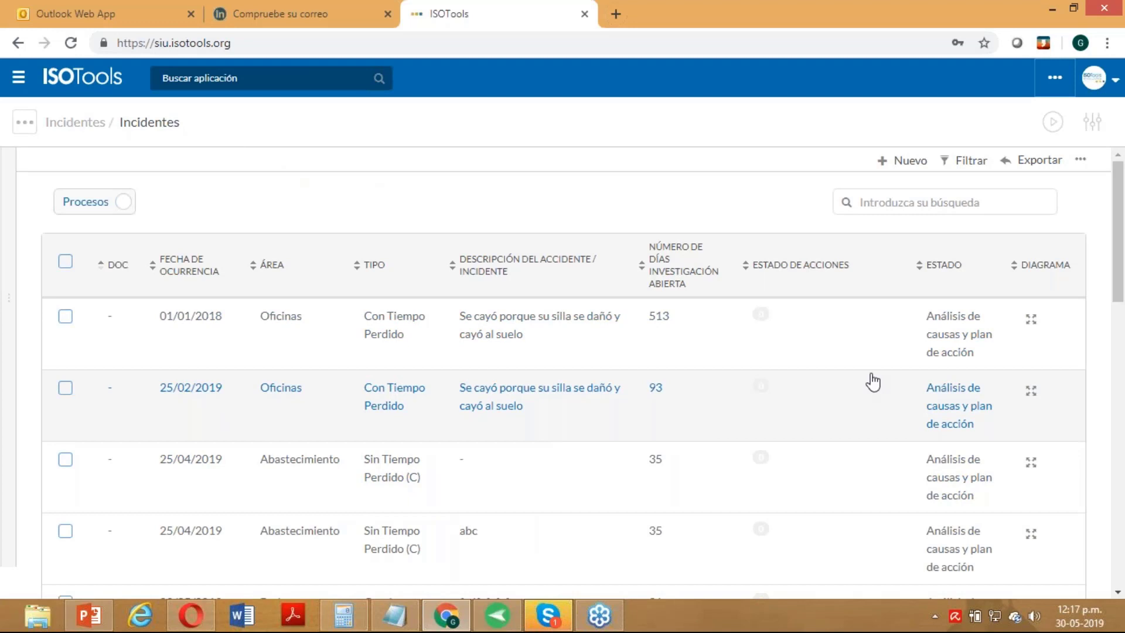
drag(1122, 252, 1122, 328)
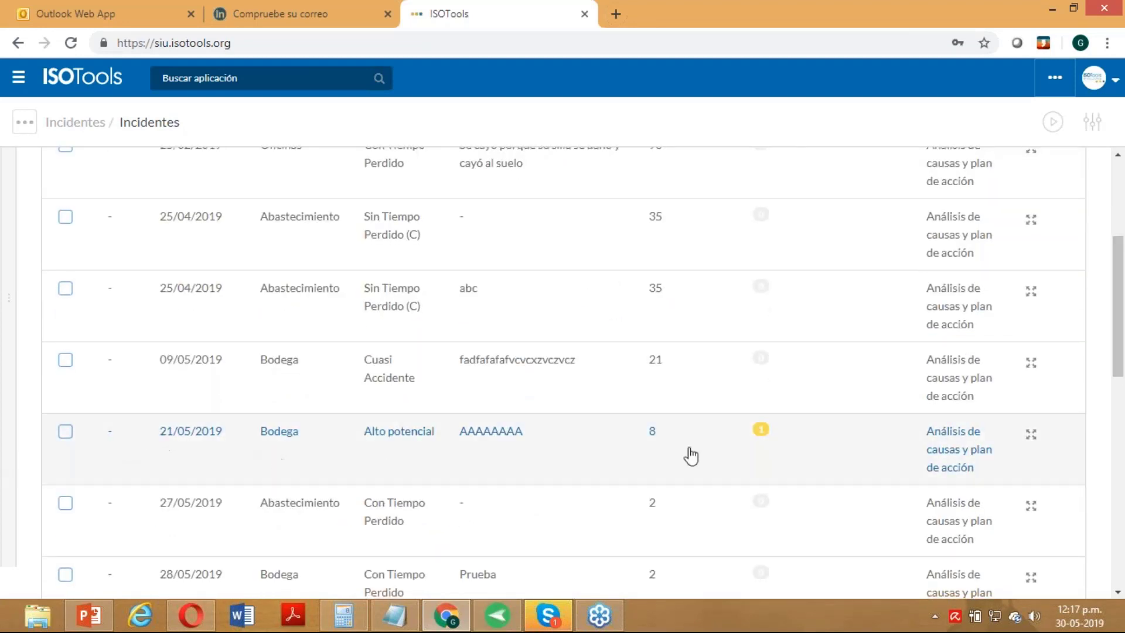
click(762, 433)
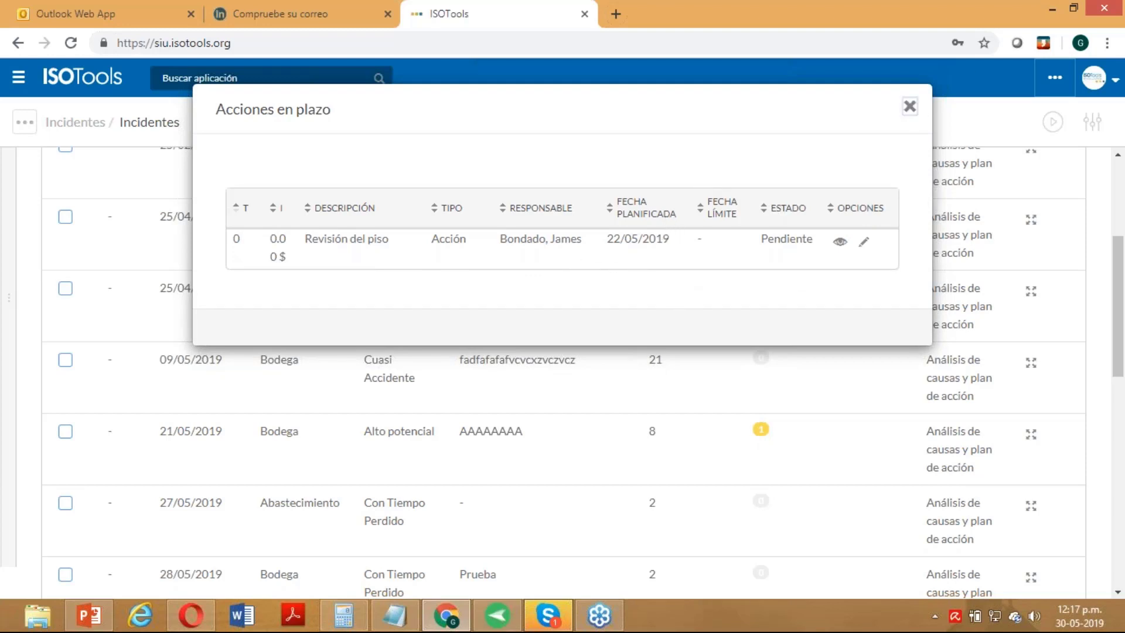
click(910, 107)
scroll(827, 381, up, 4)
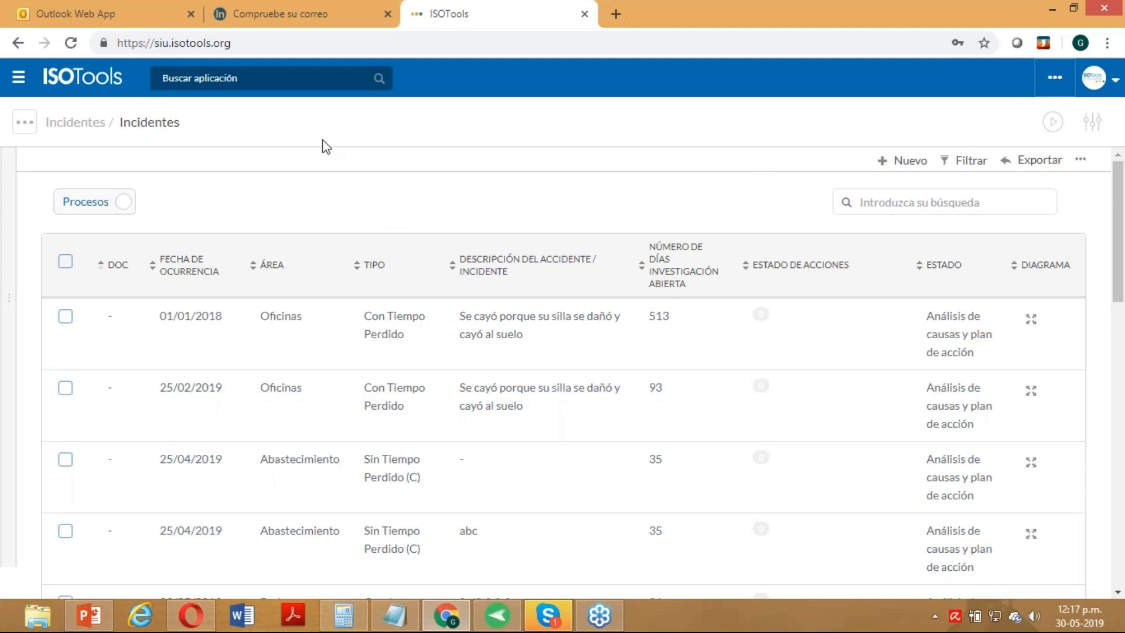
- Search 'po' in the application finder, open Gestión de Reports, and browse its report list
click(276, 77)
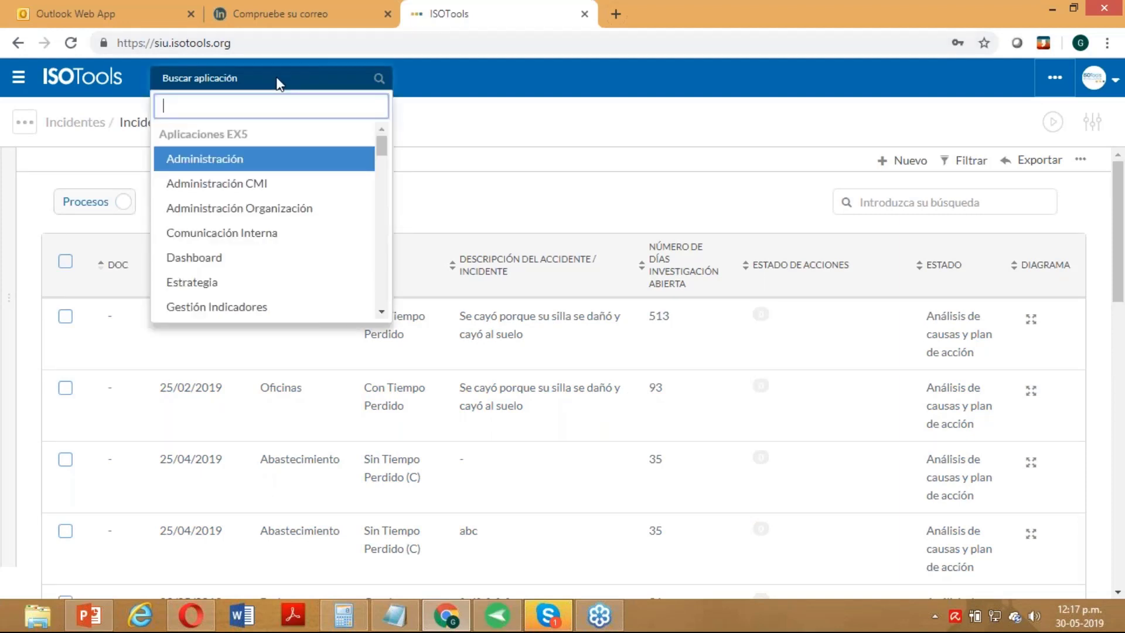
text(po)
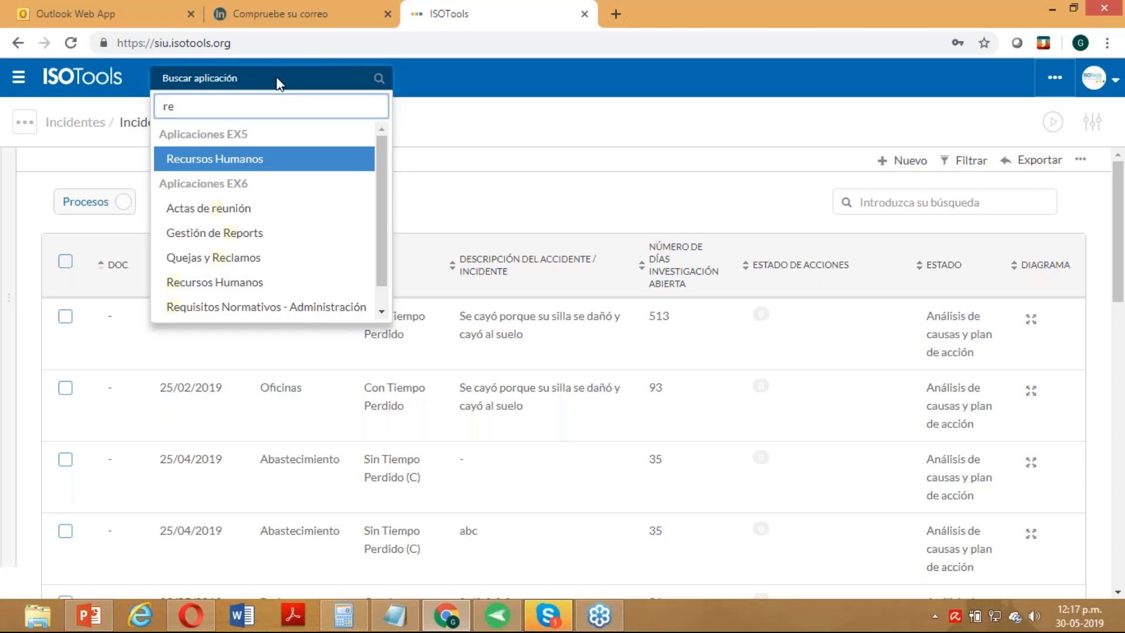
click(222, 160)
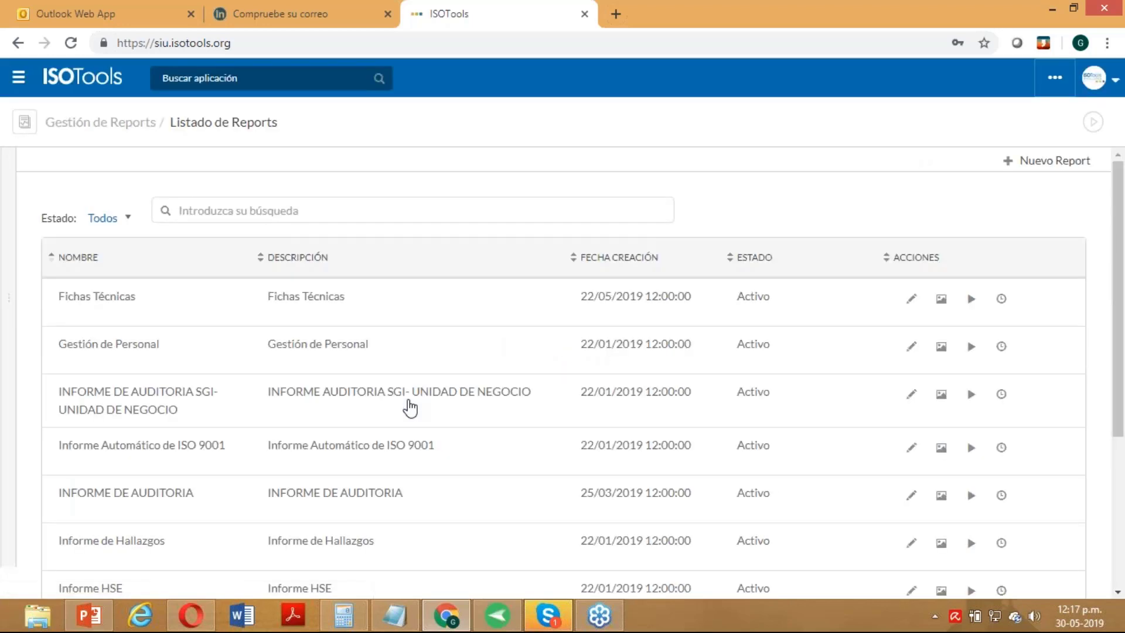
scroll(920, 344, down, 2)
scroll(563, 363, down, 2)
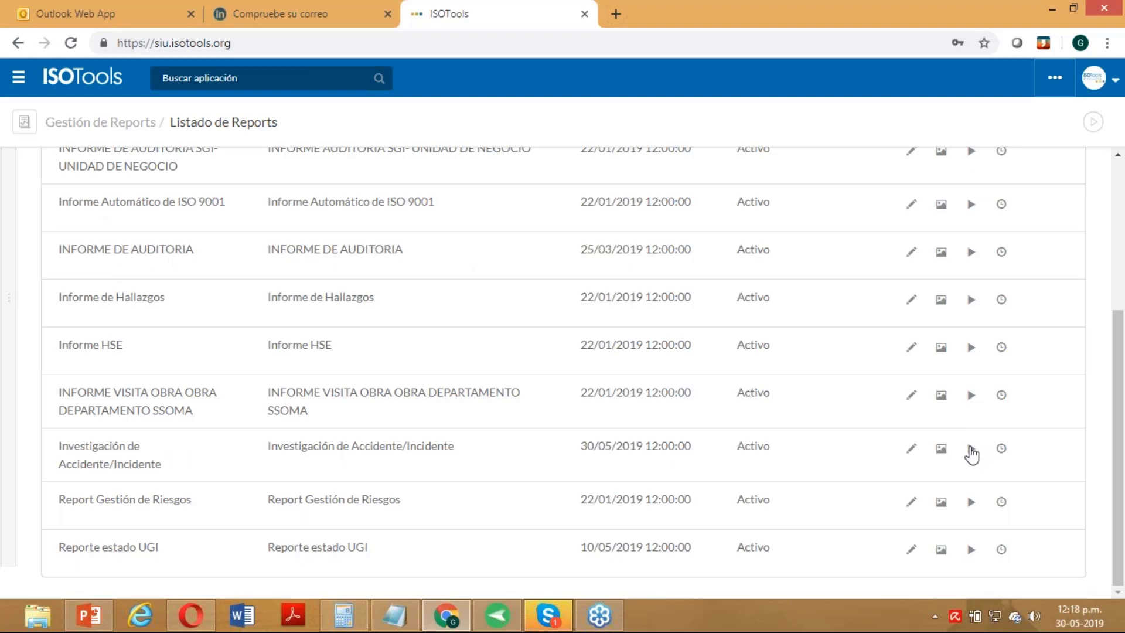
- Run the Investigación de Accidente/Incidente report, review its incident list, and execute it
click(971, 452)
scroll(931, 387, down, 10)
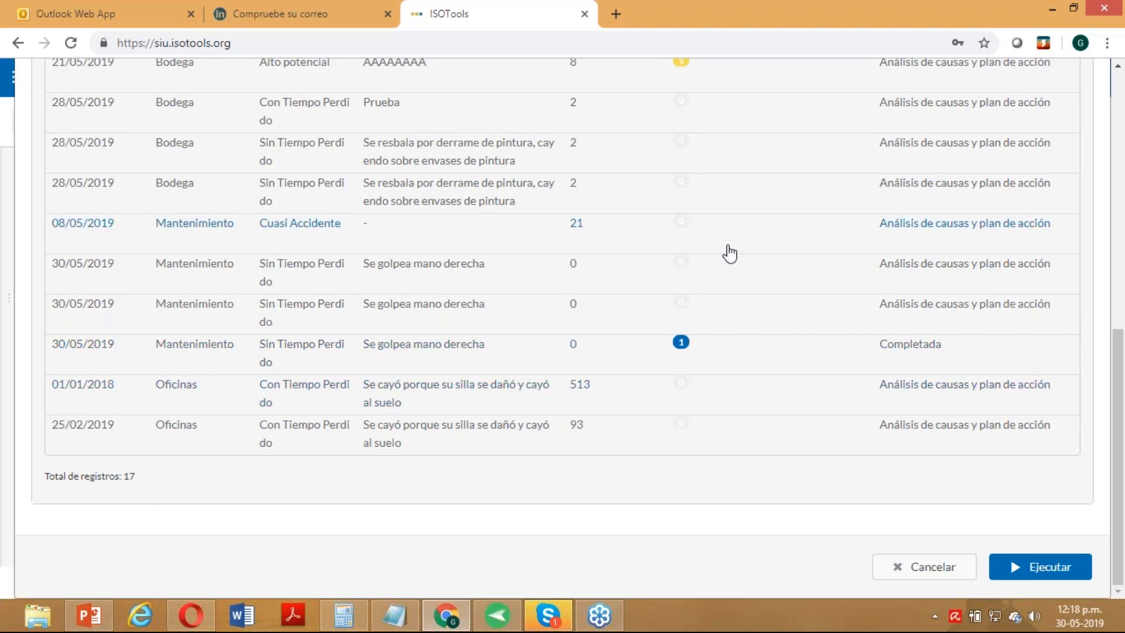
scroll(218, 144, up, 7)
scroll(220, 464, down, 2)
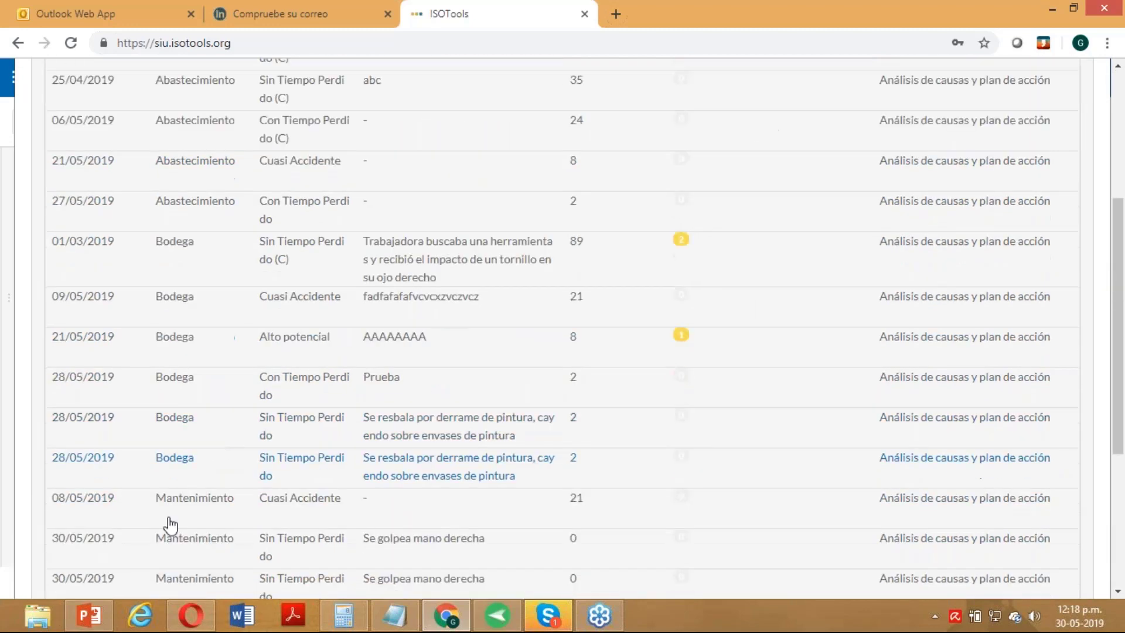
scroll(171, 497, down, 2)
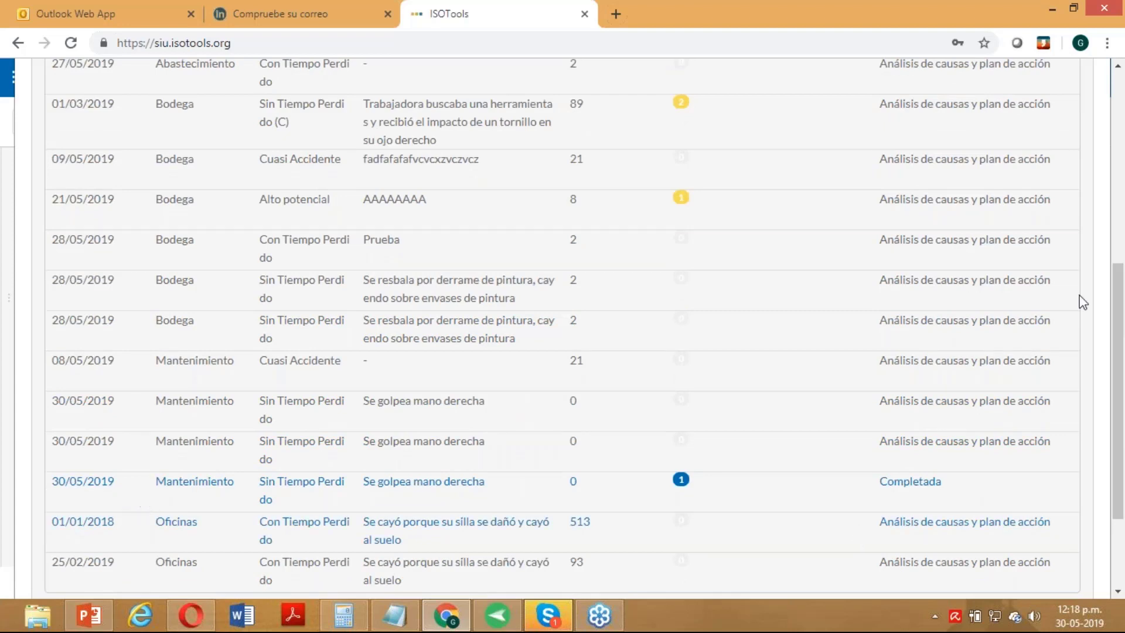
scroll(1081, 302, down, 2)
click(1014, 578)
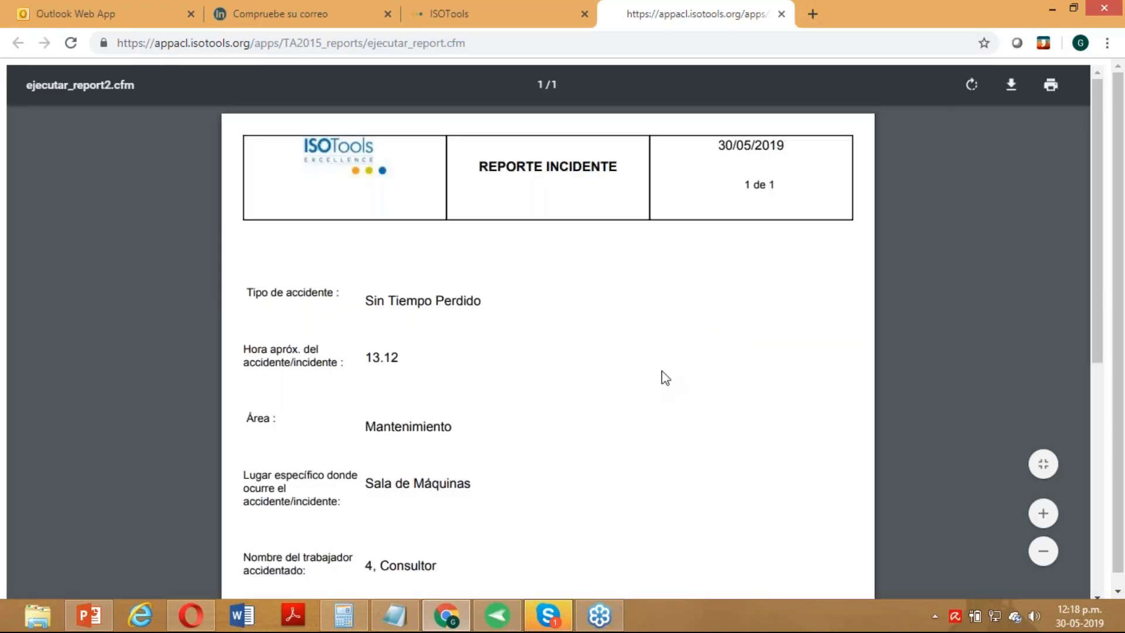
- Read through the REPORTE INCIDENTE PDF of 30/05/2019, then go back to the ISOTools Listado de Reports
scroll(665, 379, down, 5)
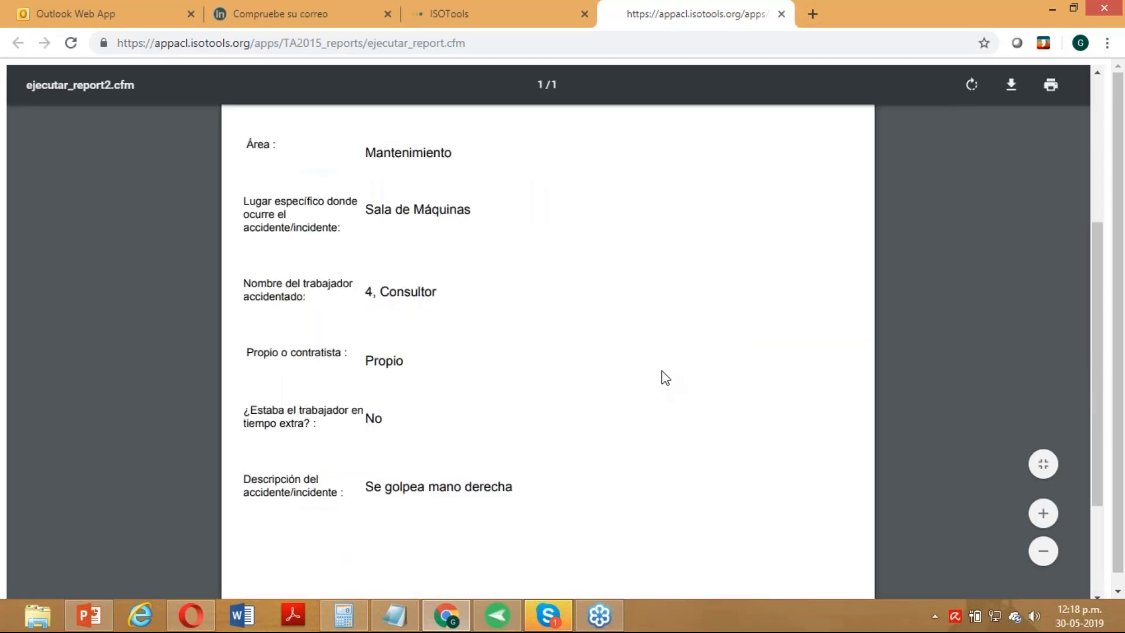
scroll(663, 378, up, 5)
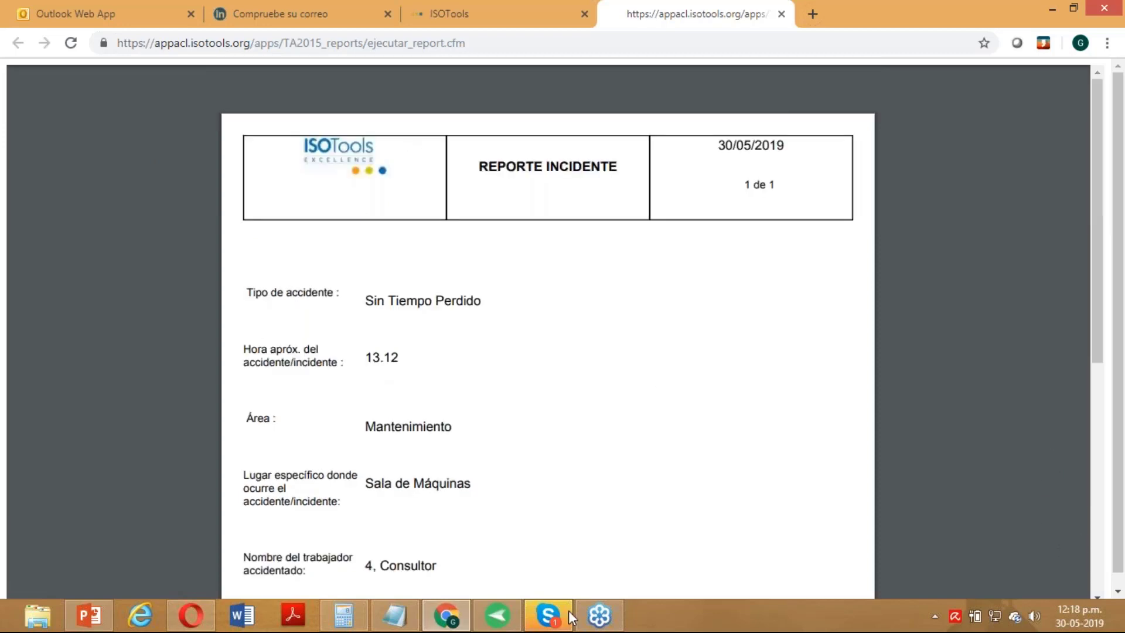
mouse_move(572, 619)
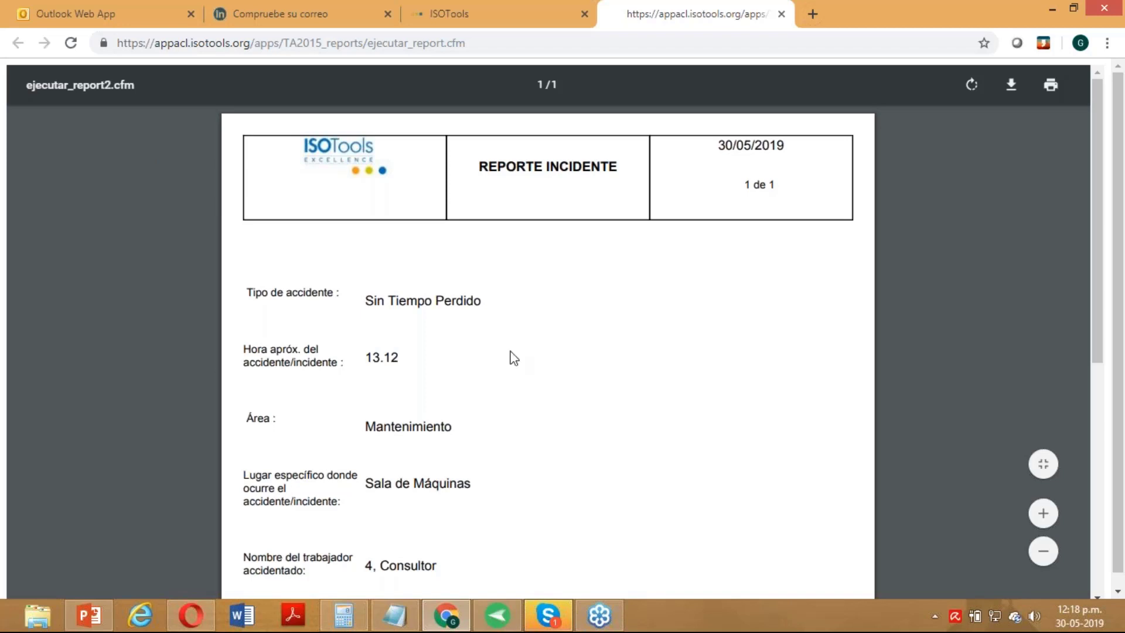
scroll(504, 384, down, 2)
scroll(517, 418, down, 2)
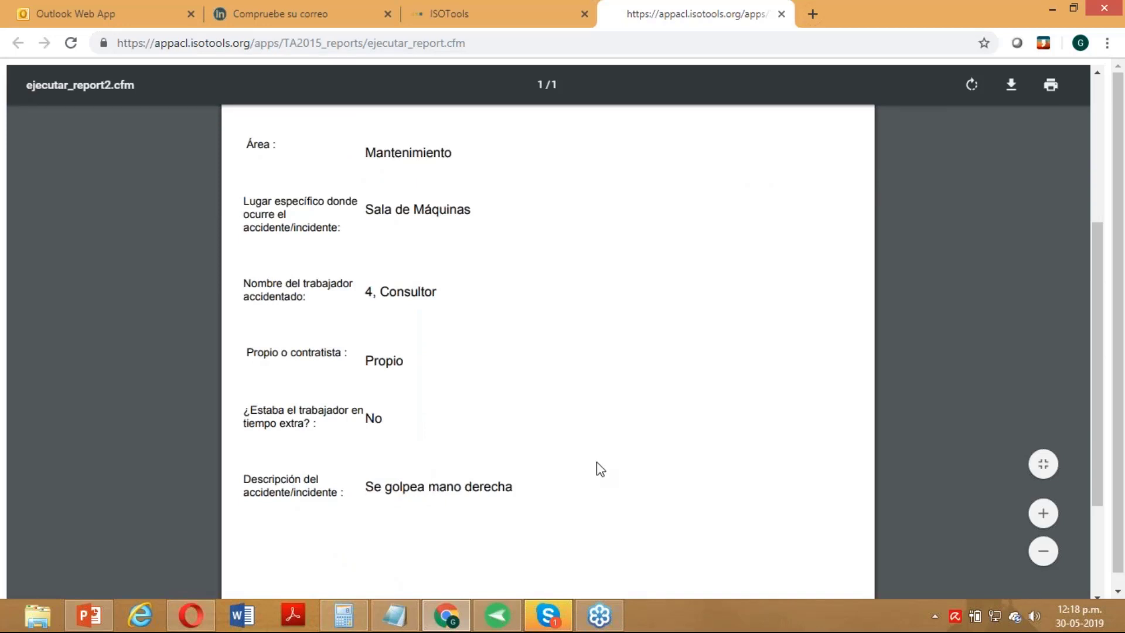
scroll(601, 473, up, 4)
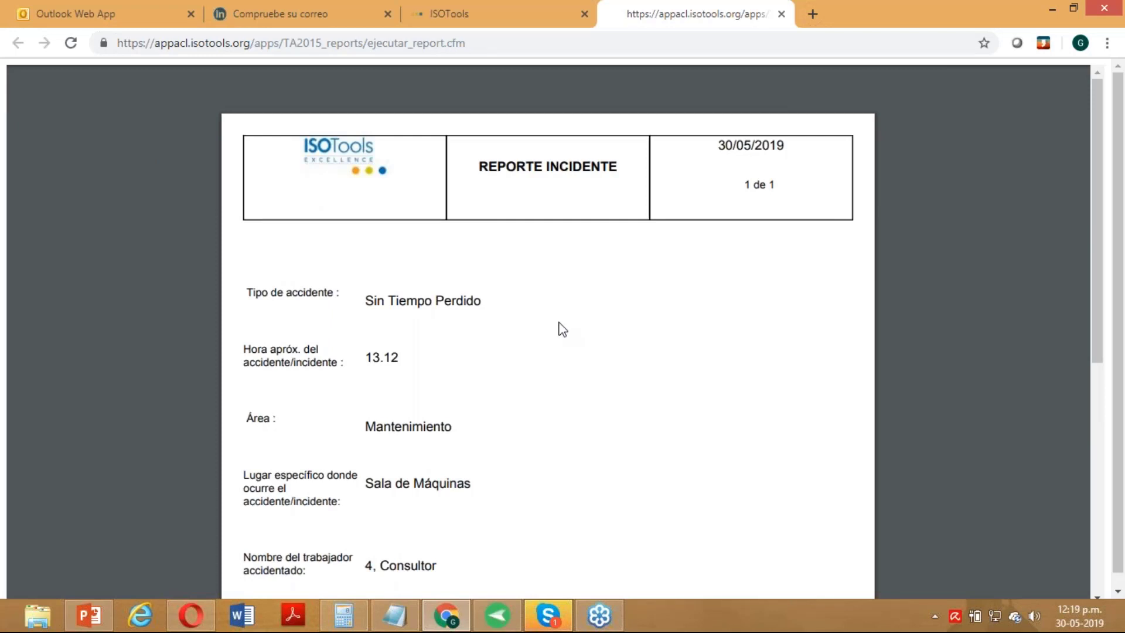
click(483, 7)
scroll(615, 344, up, 5)
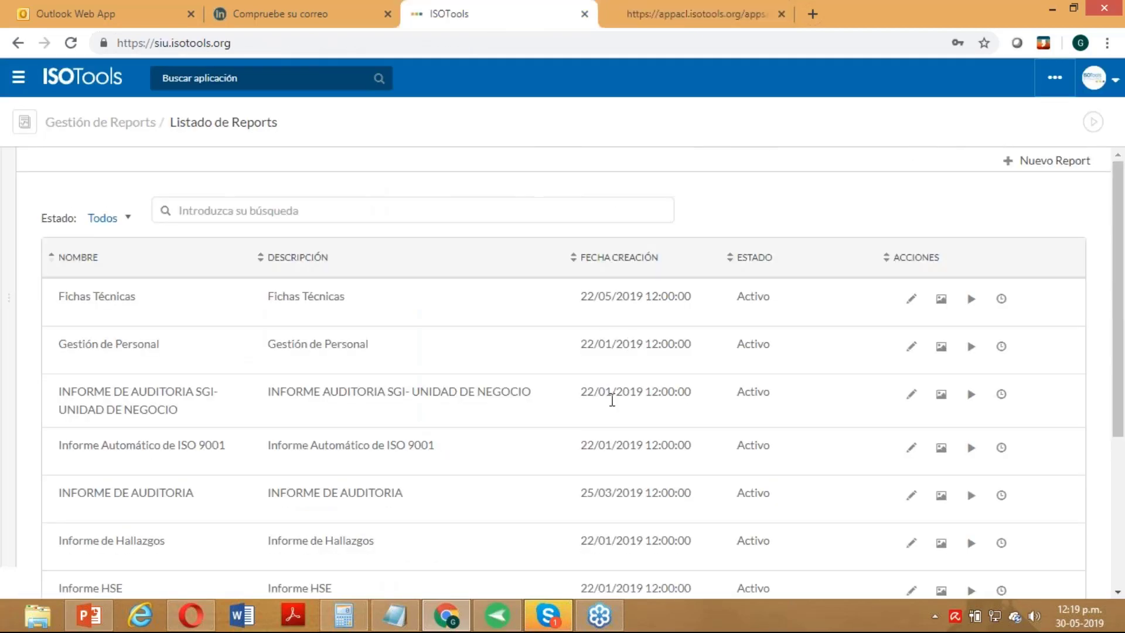